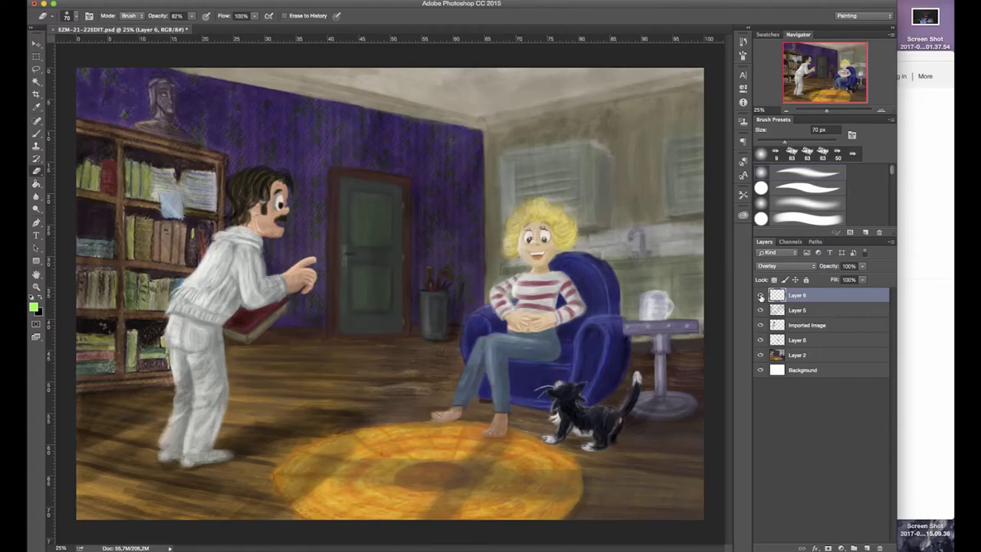
# - Rename the Imported Image layer with the standing man's first name
pyautogui.click(761, 310)
pyautogui.click(762, 311)
pyautogui.doubleClick(807, 325)
pyautogui.write('Paul')
pyautogui.press('Return')
# - Merge the lower Layer 6 with Layer 2, and merge the result into Background
pyautogui.click(807, 342)
pyautogui.keyDown('shift'); pyautogui.click(805, 357); pyautogui.keyUp('shift')
pyautogui.press('super+e')
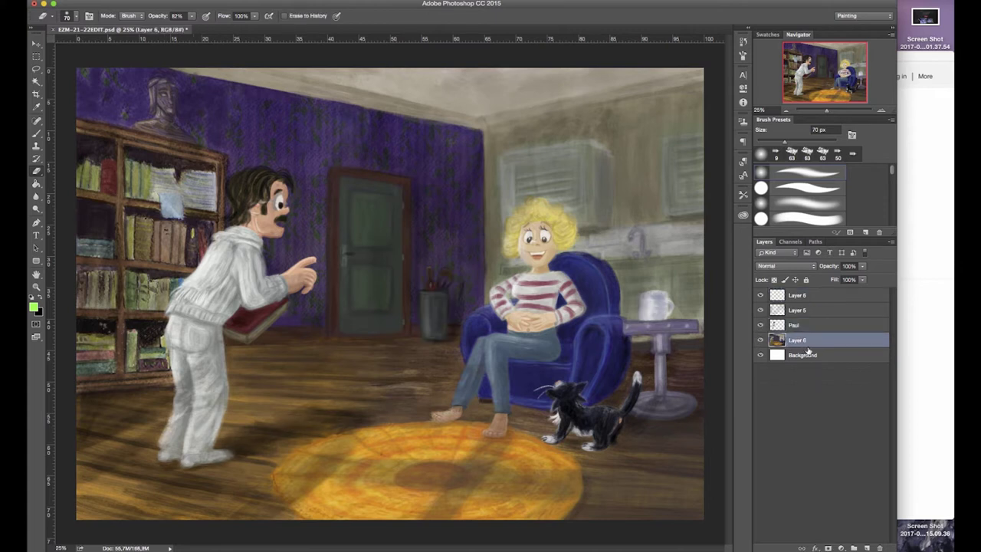
pyautogui.press('super+e')
# - Move the remaining Layer 6 to directly above Background and merge it down
pyautogui.click(763, 310)
pyautogui.click(762, 311)
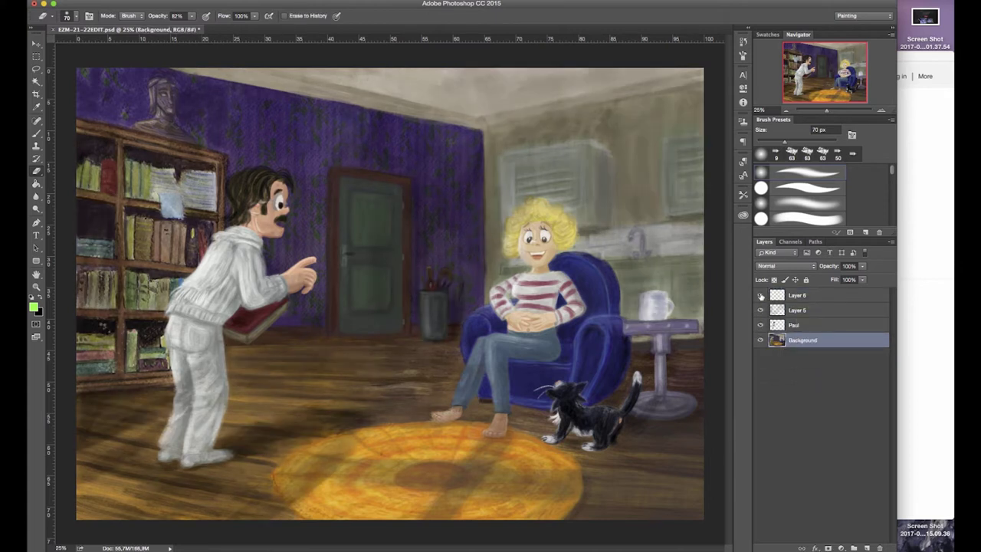
pyautogui.moveTo(800, 297); pyautogui.dragTo(800, 332)
pyautogui.press('super+e')
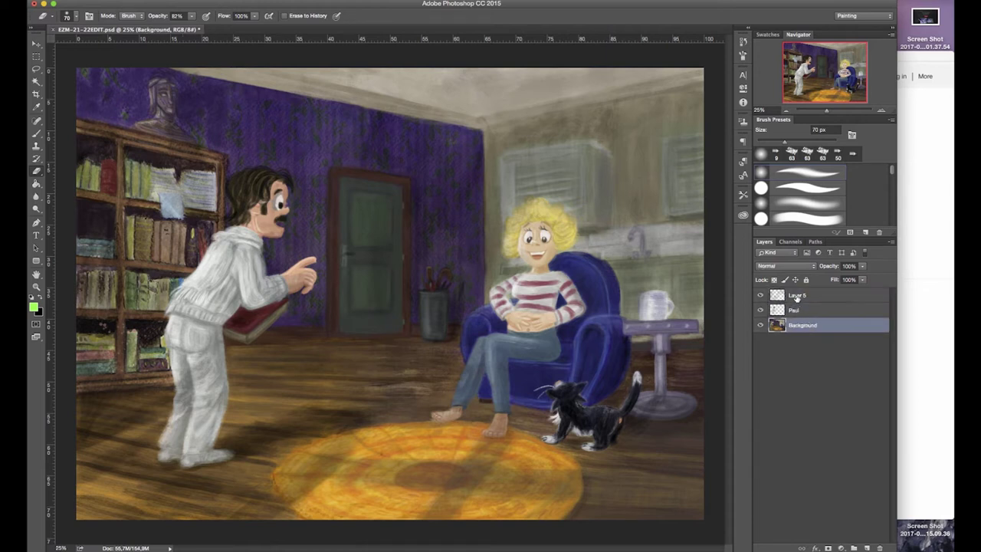
# - Check what Layer 5 contributes to the painting and rename it to shades
pyautogui.click(797, 298)
pyautogui.click(762, 297)
pyautogui.click(761, 296)
pyautogui.click(815, 311)
pyautogui.click(762, 297)
pyautogui.click(761, 296)
pyautogui.doubleClick(796, 297)
pyautogui.write('shades')
pyautogui.press('Return')
pyautogui.click(762, 296)
pyautogui.click(761, 296)
# - Use the Magic Wand on the man's layer to examine stray marks around the figure
pyautogui.click(794, 311)
pyautogui.click(36, 82)
pyautogui.click(163, 174)
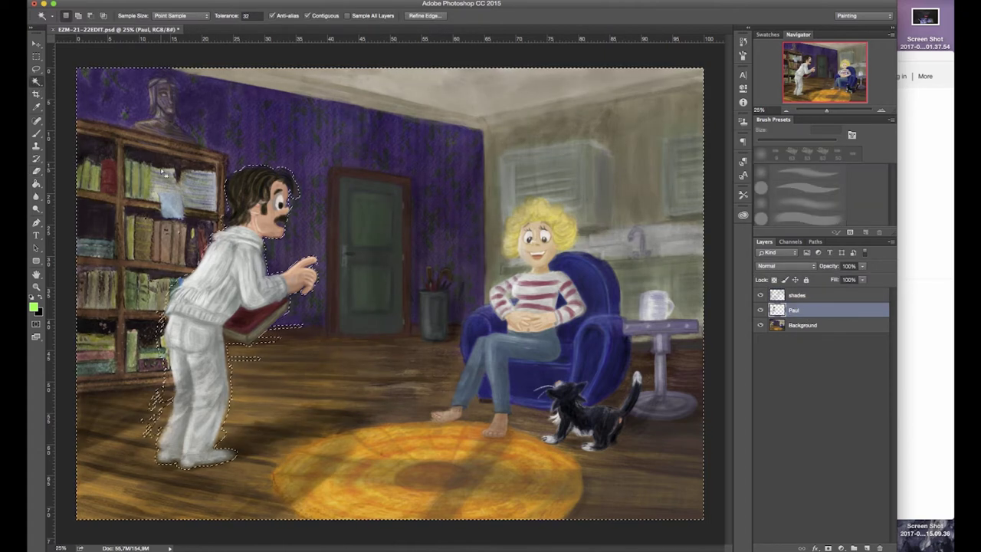
pyautogui.press('super+d')
pyautogui.click(257, 355)
# - Add a layer above Background, fill it entirely with bright green, and hide the shades layer
pyautogui.click(784, 322)
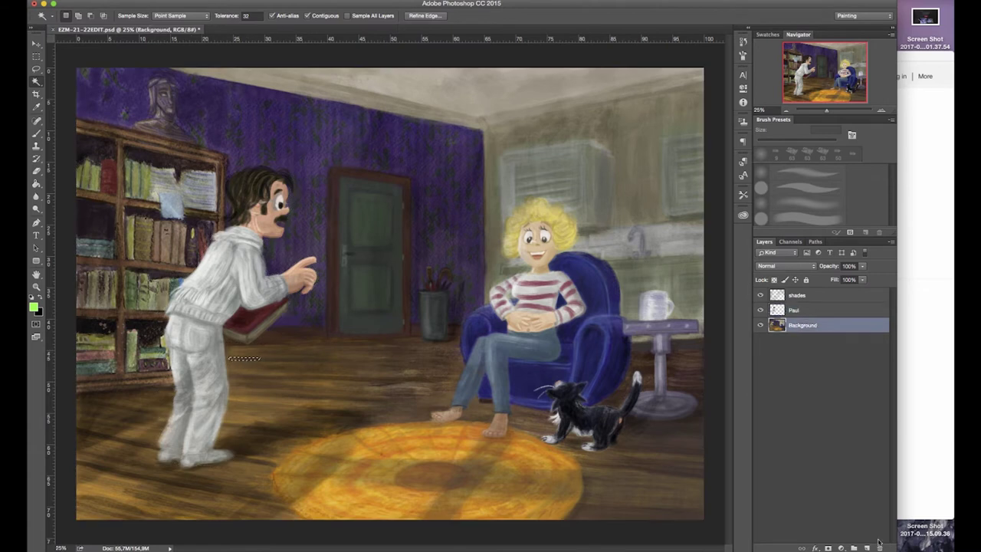
pyautogui.click(866, 548)
pyautogui.click(36, 56)
pyautogui.press('super+d')
pyautogui.click(36, 184)
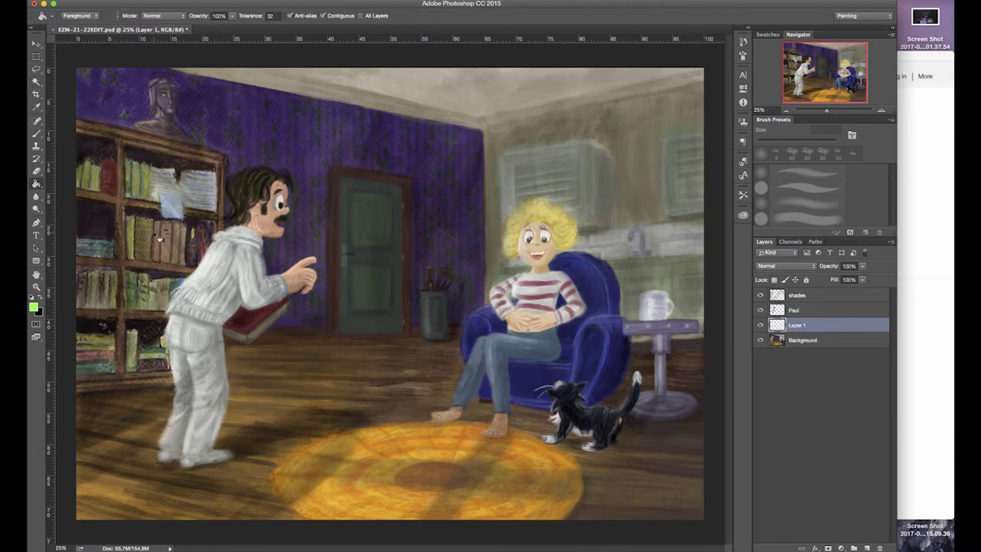
pyautogui.click(159, 238)
pyautogui.click(761, 296)
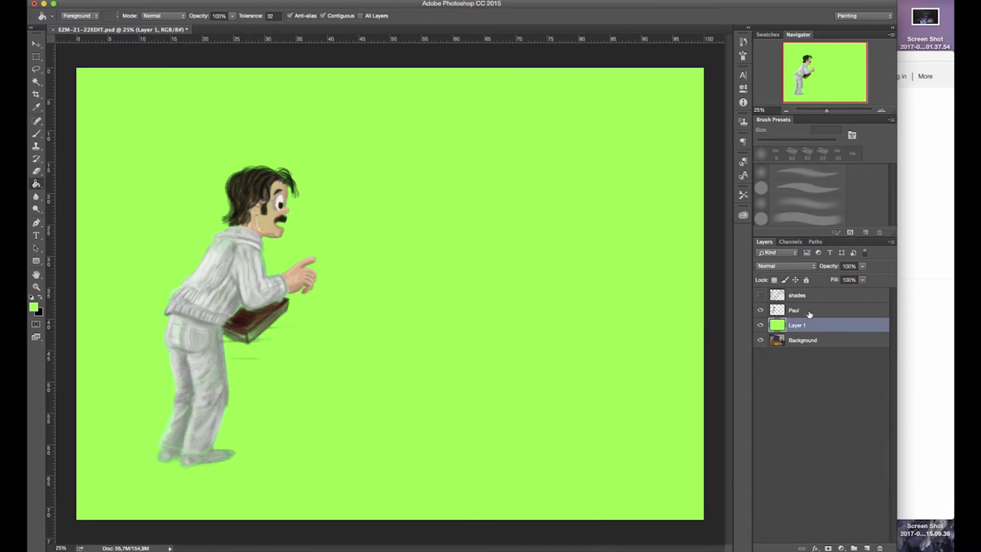
# - Erase the stray marks below the book on the man's layer with the eraser at 100% opacity
pyautogui.click(809, 311)
pyautogui.press('e')
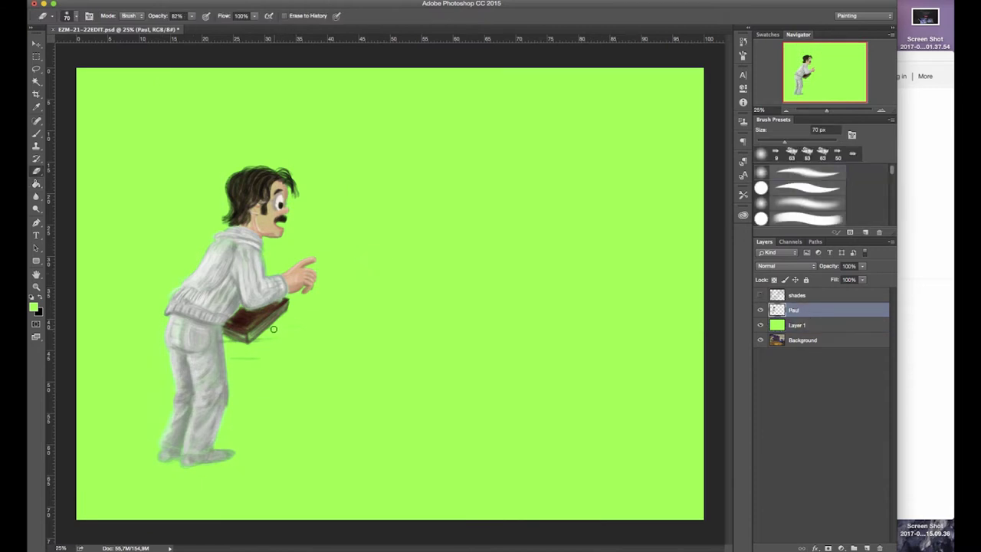
pyautogui.press('0')
pyautogui.press('super+j')
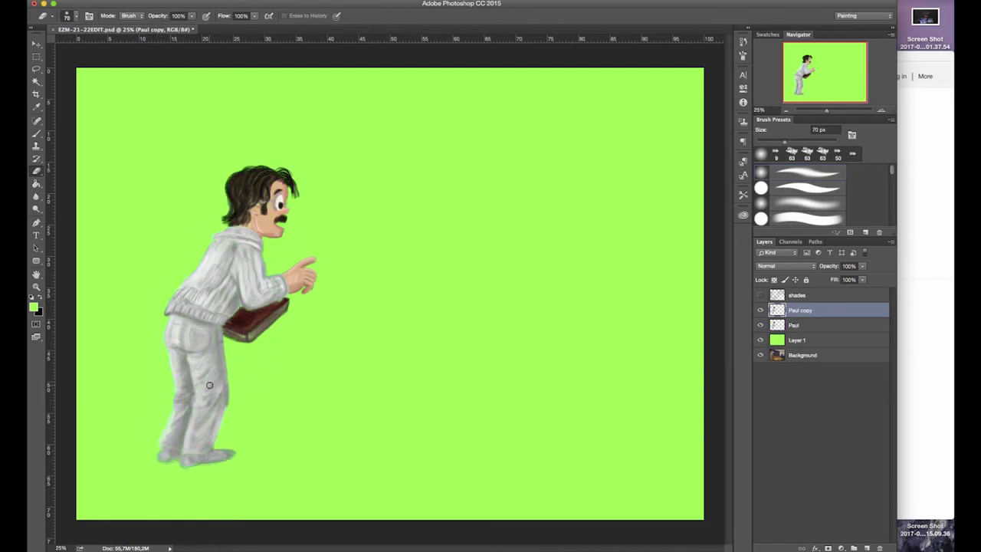
pyautogui.press('super+z')
# - Lasso loosely around the man, invert the selection and clear the leftovers outside it
pyautogui.press('l')
pyautogui.moveTo(274, 159)
pyautogui.mouseDown()
pyautogui.moveTo(246, 152)
pyautogui.moveTo(164, 347)
pyautogui.moveTo(196, 481)
pyautogui.moveTo(232, 346)
pyautogui.mouseUp()
pyautogui.moveTo(304, 207); pyautogui.dragTo(280, 178)
pyautogui.click(260, 40)
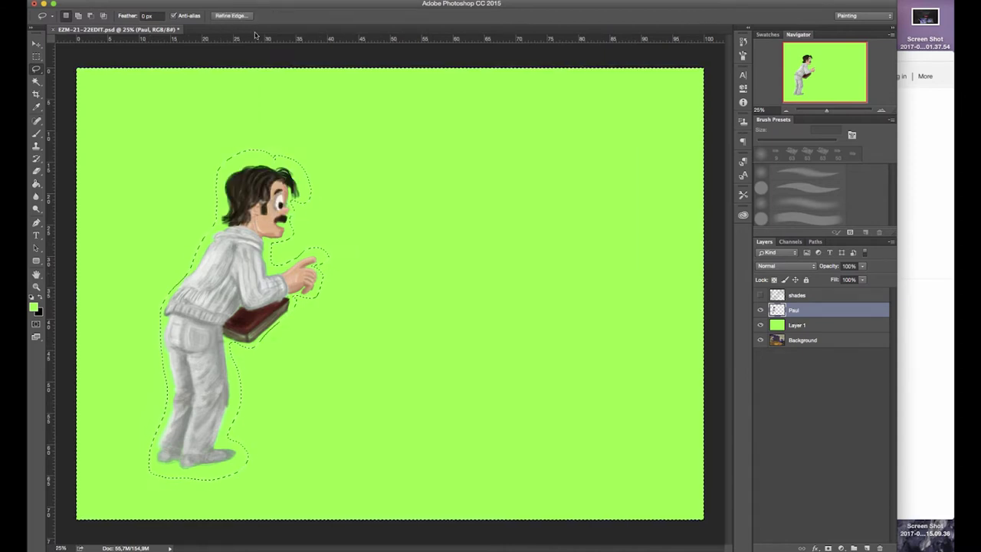
pyautogui.click(36, 56)
# - Duplicate the shades layer, place the copy directly below the original, and hide the original
pyautogui.click(36, 81)
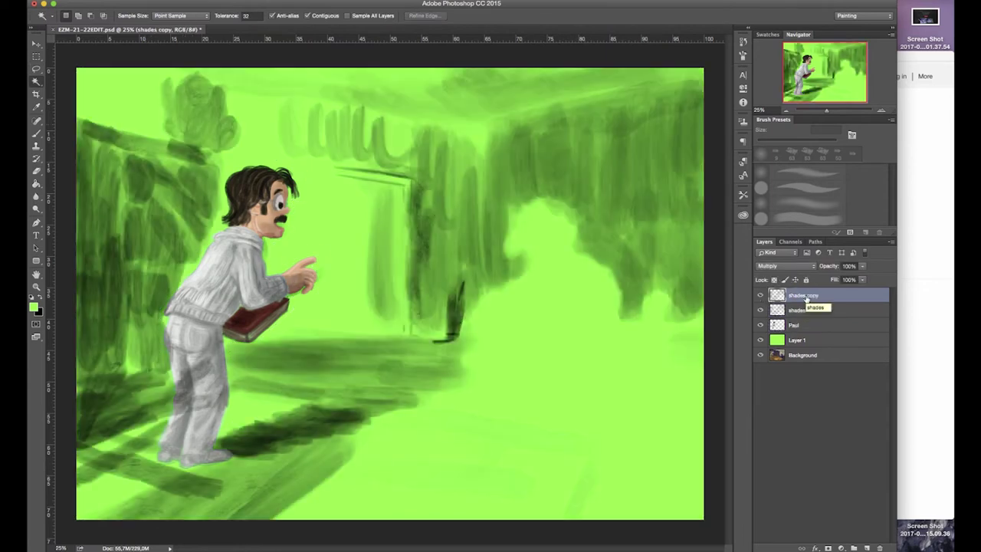
pyautogui.moveTo(807, 299); pyautogui.dragTo(804, 314)
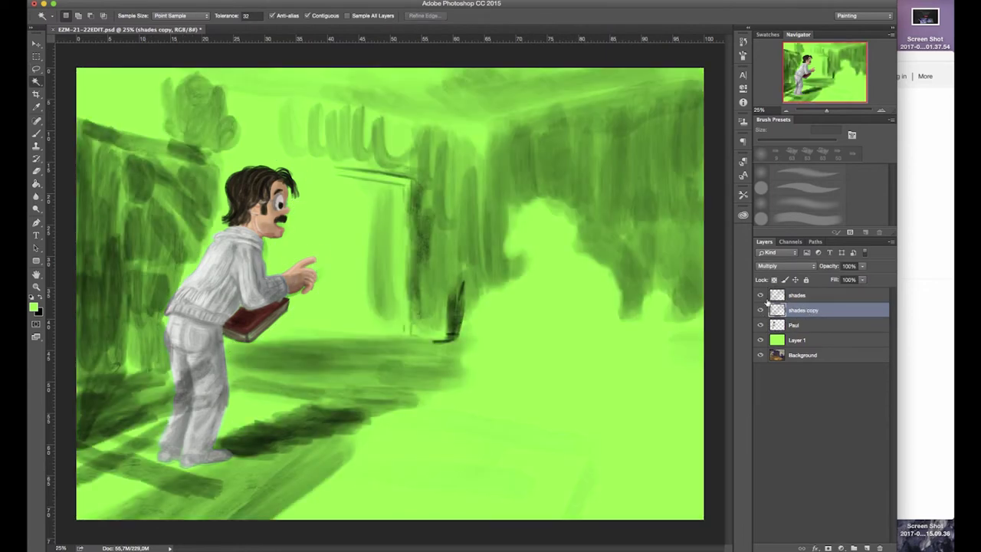
pyautogui.click(762, 296)
# - Select the empty area around the man on his layer and delete that area from the shades copy layer
pyautogui.click(800, 325)
pyautogui.click(160, 117)
pyautogui.click(797, 310)
pyautogui.press('Delete')
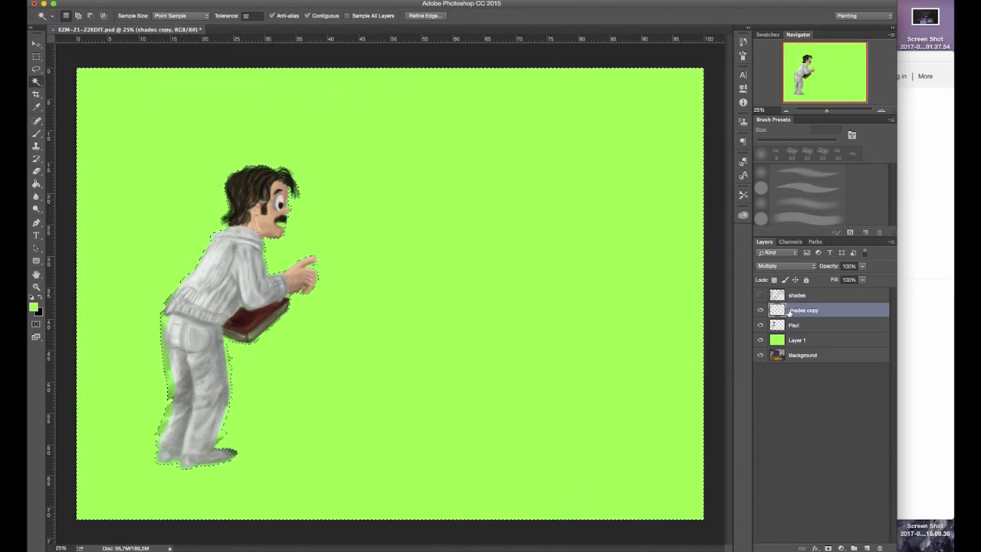
pyautogui.press('super+d')
# - Merge the shades copy layer down into the man's layer
pyautogui.press('e')
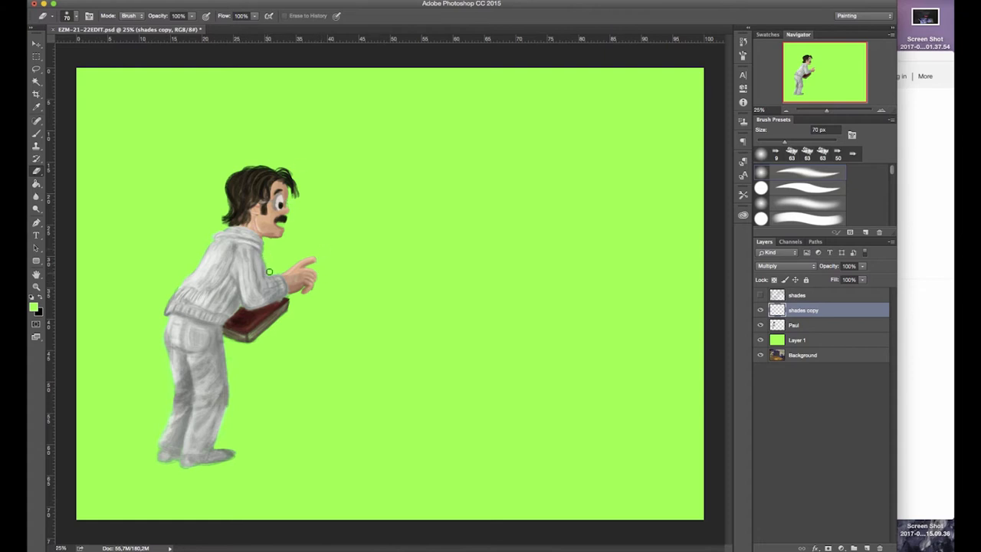
pyautogui.rightClick(808, 312)
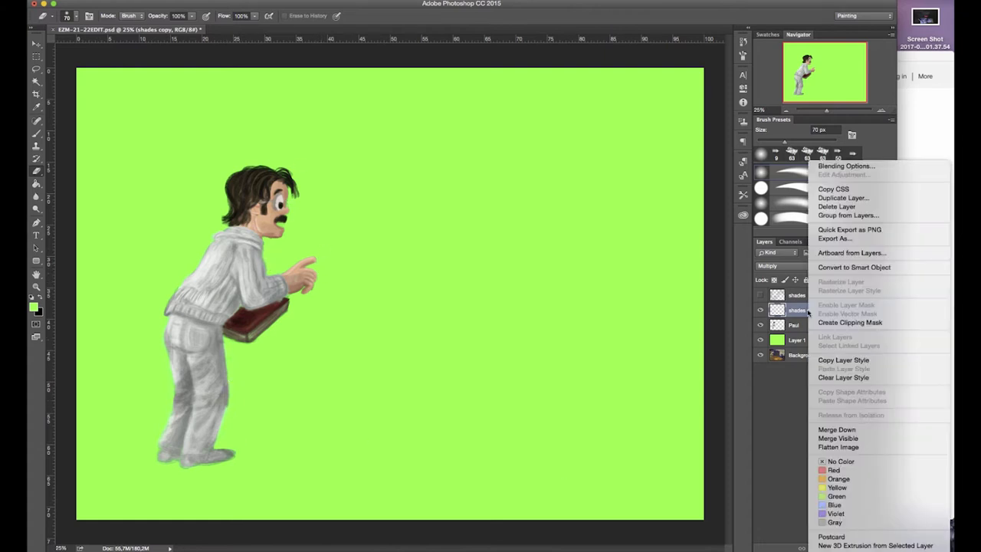
pyautogui.click(836, 429)
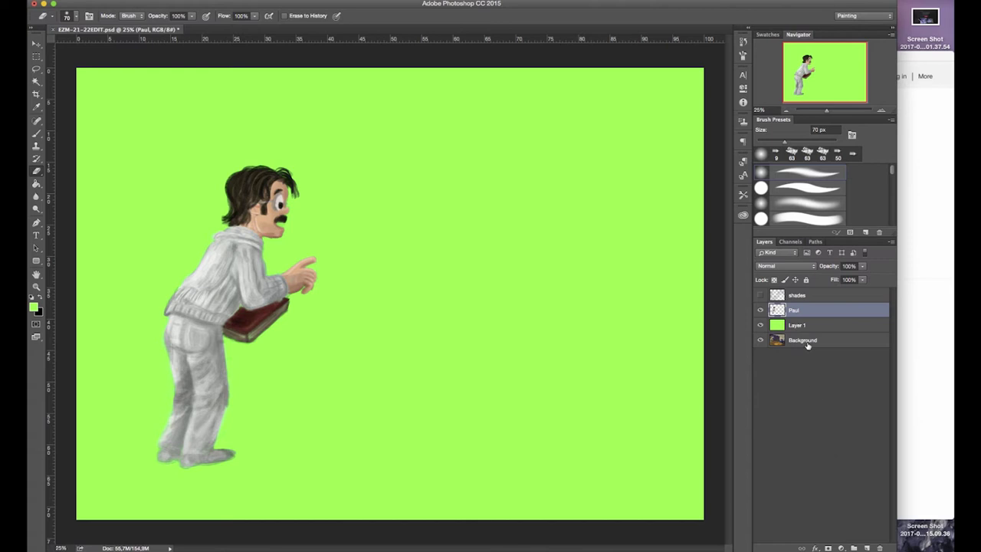
# - Move the visible shades layer to directly above Background and hide the green Layer 1
pyautogui.press('v')
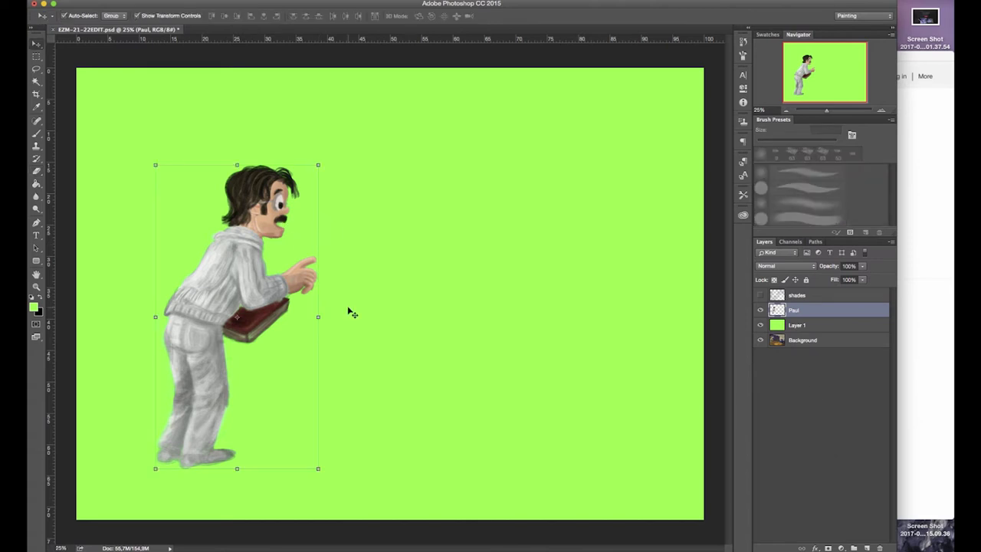
pyautogui.click(761, 295)
pyautogui.moveTo(808, 297); pyautogui.dragTo(792, 330)
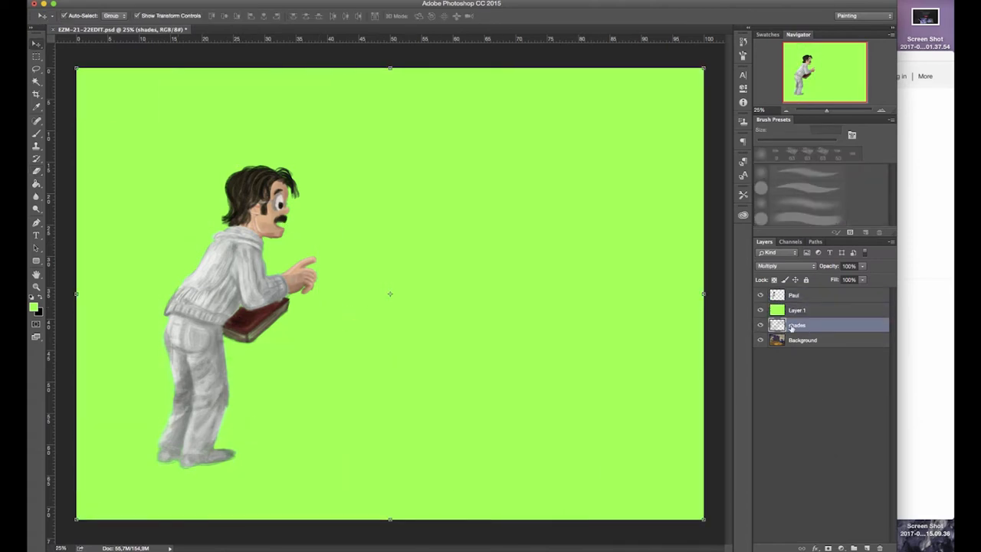
pyautogui.click(762, 310)
pyautogui.click(762, 296)
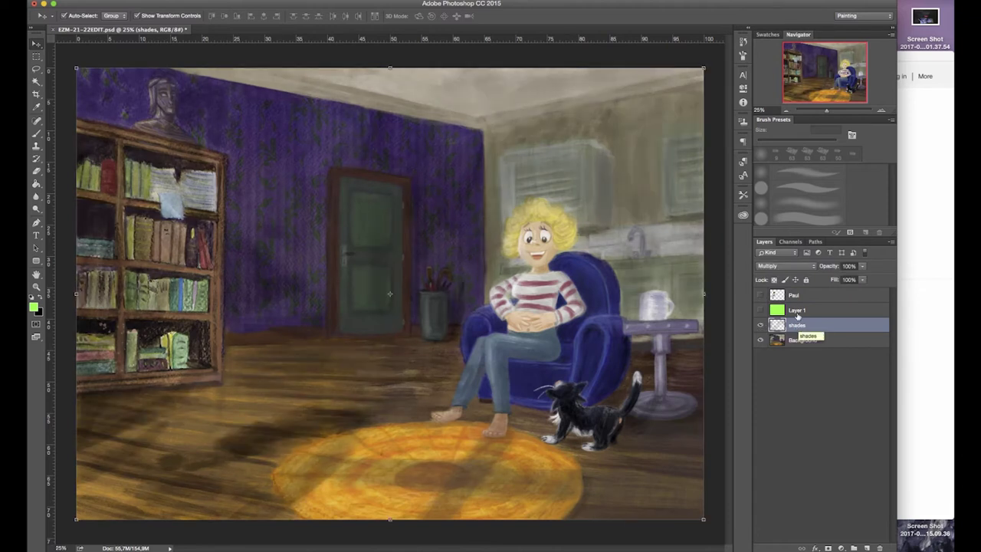
pyautogui.click(761, 295)
pyautogui.click(36, 82)
pyautogui.click(675, 340)
pyautogui.click(799, 326)
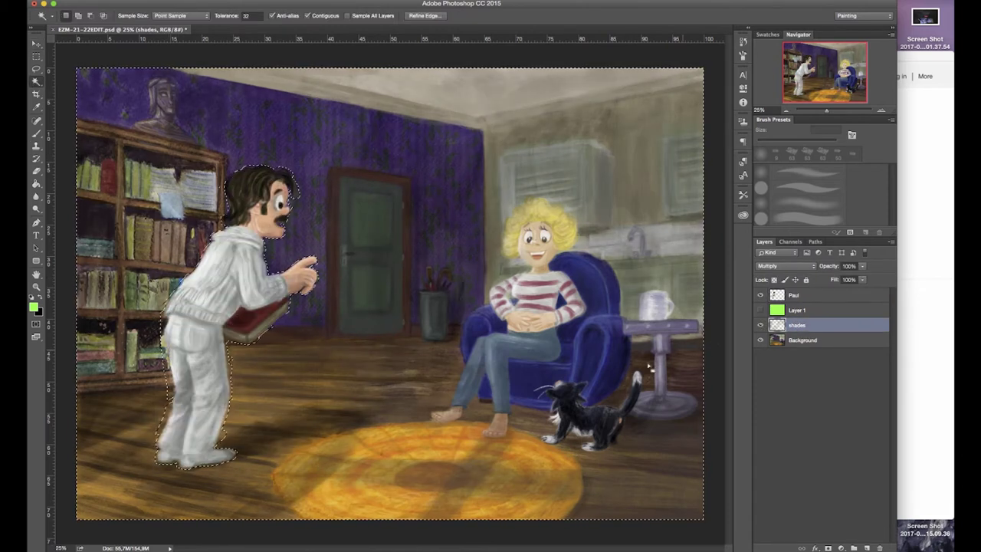
pyautogui.hotkey('alt', ']')
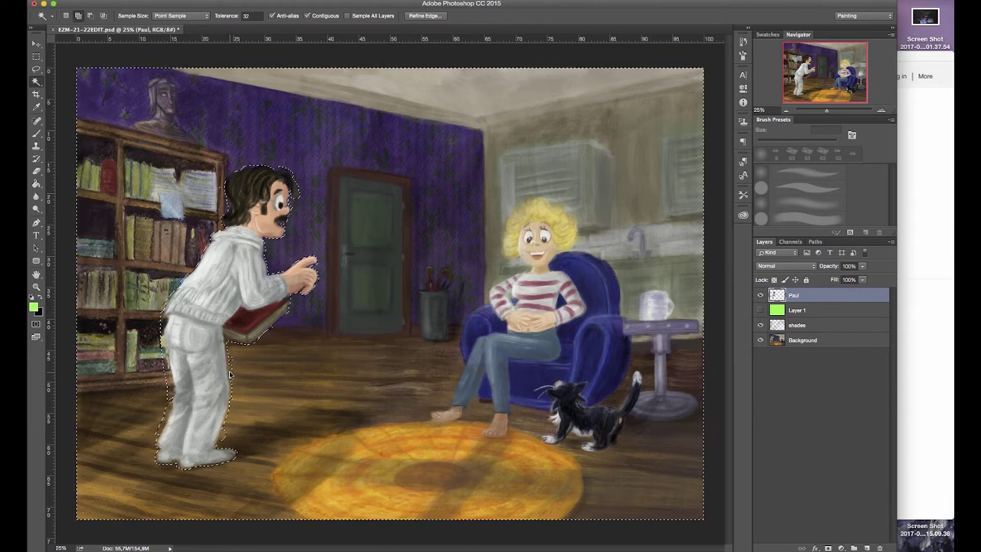
pyautogui.keyDown('shift'); pyautogui.click(184, 337); pyautogui.keyUp('shift')
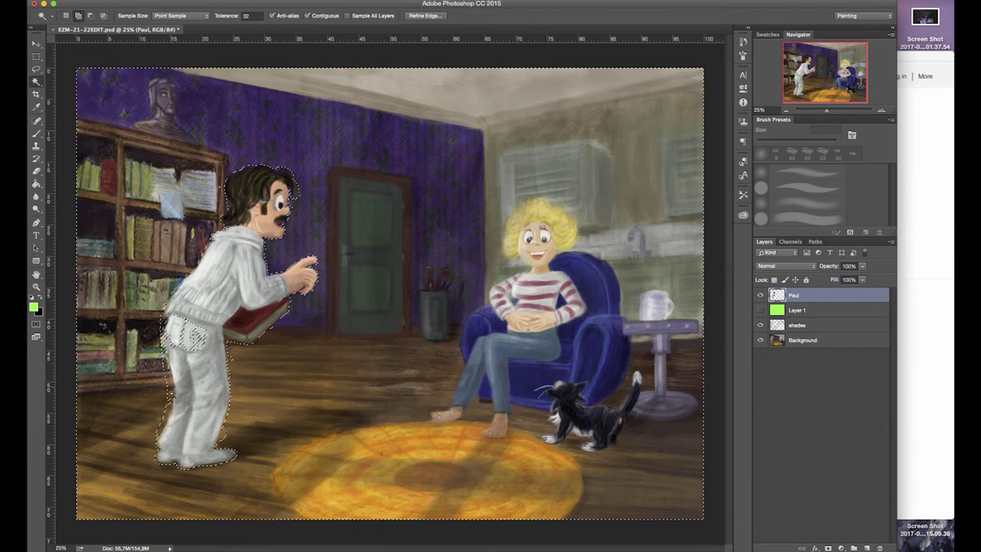
pyautogui.press('m')
pyautogui.click(421, 319)
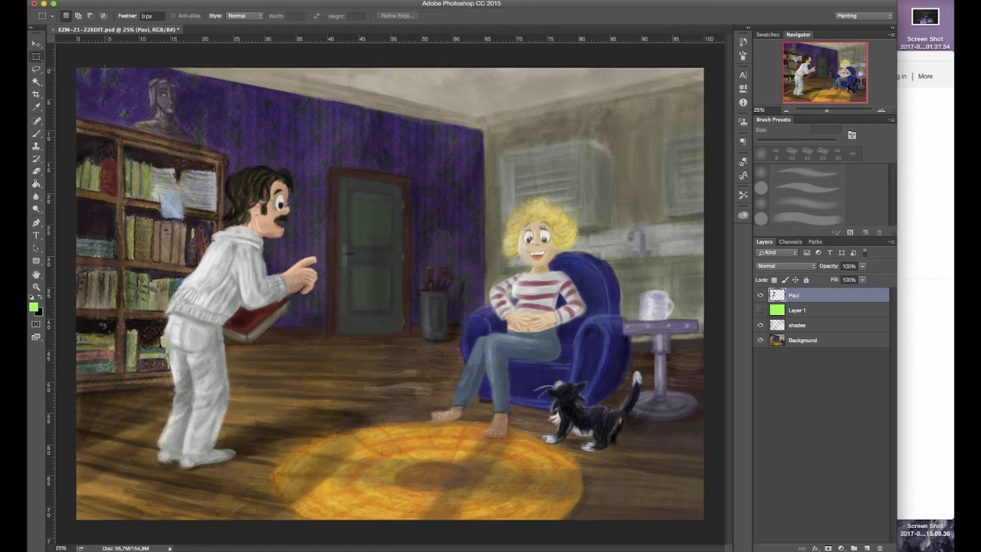
# - Set the eraser size to 124 px and make the shades layer active
pyautogui.press('e')
pyautogui.rightClick(427, 315)
pyautogui.moveTo(497, 337); pyautogui.dragTo(509, 341)
pyautogui.click(809, 328)
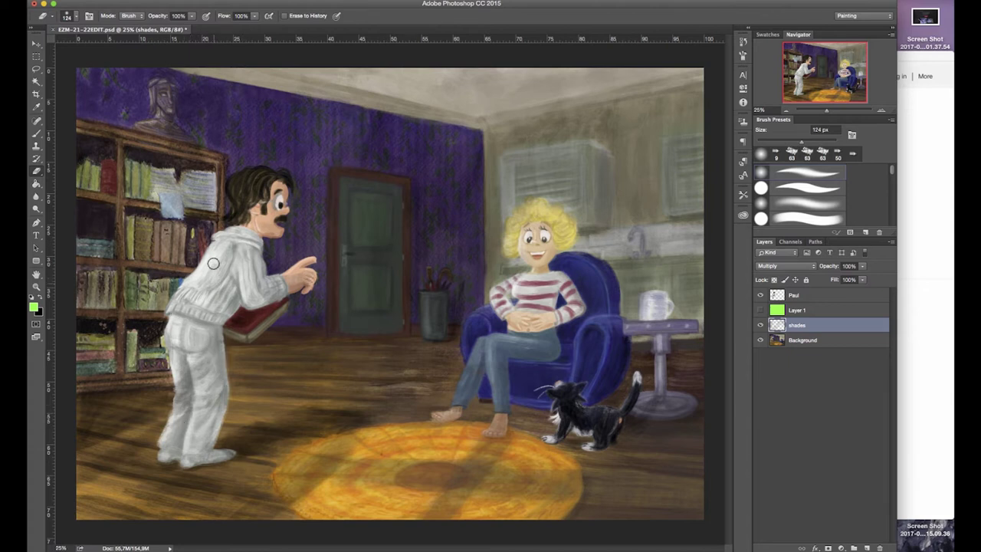
# - Hide the man's layer and merge the shades layer down into Background
pyautogui.click(762, 296)
pyautogui.rightClick(798, 325)
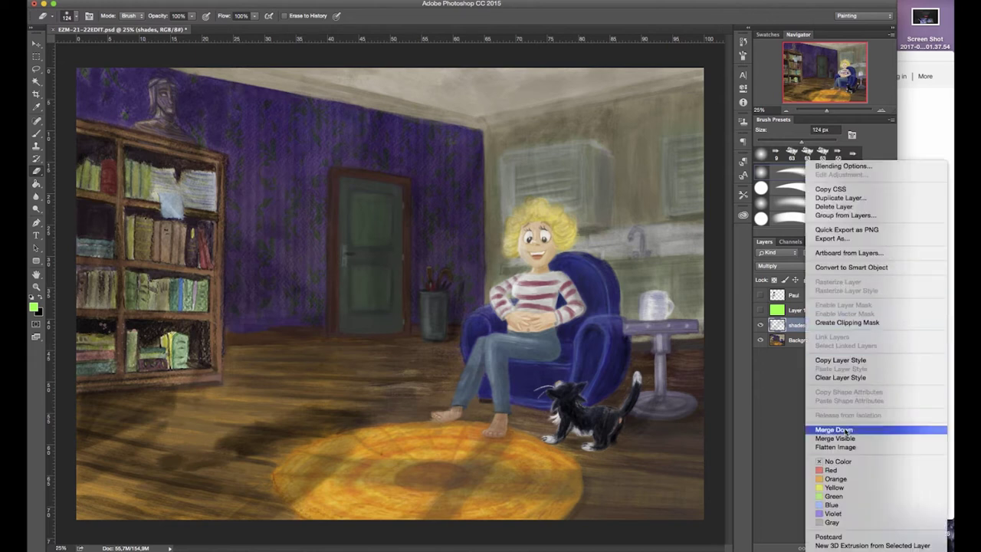
pyautogui.click(813, 432)
# - Copy the lassoed cat from Background to a new layer and place it above the visible green Layer 1
pyautogui.press('l')
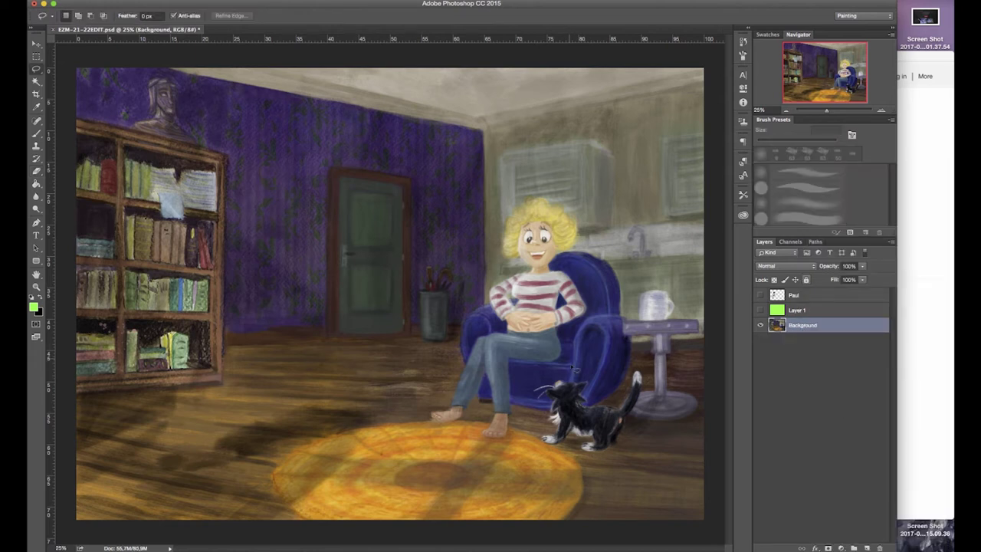
pyautogui.moveTo(593, 403); pyautogui.dragTo(580, 382)
pyautogui.press('super+j')
pyautogui.moveTo(808, 325); pyautogui.dragTo(805, 305)
pyautogui.click(760, 325)
# - Erase the leftover floor around the copied cat's hind legs and belly with a much smaller eraser
pyautogui.press('super+plus')
pyautogui.press('super+plus')
pyautogui.press('super+plus')
pyautogui.moveTo(690, 490)
pyautogui.mouseDown()
pyautogui.moveTo(455, 345)
pyautogui.moveTo(628, 449)
pyautogui.mouseUp()
pyautogui.press('e')
pyautogui.press('[')
pyautogui.press('[')
pyautogui.press('[')
pyautogui.press('[')
pyautogui.press('[')
pyautogui.press('[')
pyautogui.press('[')
pyautogui.press('[')
pyautogui.press('[')
pyautogui.press('[')
pyautogui.press('[')
pyautogui.press('[')
pyautogui.moveTo(523, 325)
pyautogui.mouseDown()
pyautogui.moveTo(506, 414)
pyautogui.moveTo(537, 307)
pyautogui.moveTo(582, 204)
pyautogui.moveTo(529, 337)
pyautogui.moveTo(475, 407)
pyautogui.moveTo(414, 416)
pyautogui.moveTo(467, 418)
pyautogui.moveTo(403, 421)
pyautogui.mouseUp()
# - Erase the remaining background around the cat's front legs, back, tail and head with a 40 px eraser
pyautogui.press(']')
pyautogui.press(']')
pyautogui.press(']')
pyautogui.moveTo(375, 367)
pyautogui.mouseDown()
pyautogui.moveTo(329, 401)
pyautogui.moveTo(281, 370)
pyautogui.moveTo(307, 407)
pyautogui.moveTo(431, 377)
pyautogui.moveTo(401, 401)
pyautogui.moveTo(422, 388)
pyautogui.mouseUp()
pyautogui.moveTo(429, 290)
pyautogui.mouseDown()
pyautogui.moveTo(503, 293)
pyautogui.moveTo(530, 263)
pyautogui.moveTo(532, 207)
pyautogui.moveTo(481, 277)
pyautogui.moveTo(504, 287)
pyautogui.moveTo(572, 189)
pyautogui.mouseUp()
pyautogui.moveTo(411, 267)
pyautogui.mouseDown()
pyautogui.moveTo(420, 291)
pyautogui.moveTo(416, 267)
pyautogui.moveTo(431, 277)
pyautogui.mouseUp()
pyautogui.moveTo(287, 371)
pyautogui.mouseDown()
pyautogui.moveTo(340, 357)
pyautogui.moveTo(324, 338)
pyautogui.moveTo(338, 329)
pyautogui.moveTo(314, 330)
pyautogui.moveTo(338, 308)
pyautogui.moveTo(305, 325)
pyautogui.moveTo(288, 365)
pyautogui.moveTo(326, 353)
pyautogui.moveTo(314, 322)
pyautogui.moveTo(328, 282)
pyautogui.moveTo(304, 267)
pyautogui.moveTo(299, 309)
pyautogui.moveTo(299, 286)
pyautogui.moveTo(310, 292)
pyautogui.moveTo(309, 329)
pyautogui.moveTo(285, 271)
pyautogui.moveTo(301, 249)
pyautogui.moveTo(265, 261)
pyautogui.moveTo(282, 244)
pyautogui.moveTo(280, 296)
pyautogui.moveTo(292, 266)
pyautogui.moveTo(299, 279)
pyautogui.moveTo(289, 240)
pyautogui.moveTo(332, 230)
pyautogui.moveTo(335, 217)
pyautogui.moveTo(353, 214)
pyautogui.moveTo(366, 226)
pyautogui.moveTo(430, 223)
pyautogui.moveTo(365, 224)
pyautogui.moveTo(404, 208)
pyautogui.mouseUp()
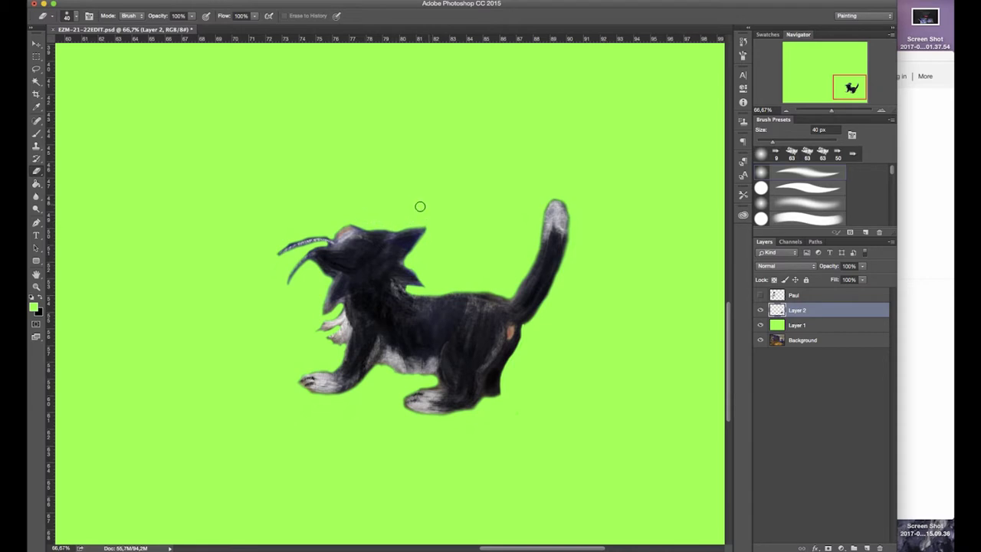
# - Touch up the cat's upper whisker with a 3 px brush in a colour sampled from the whisker
pyautogui.press('b')
pyautogui.rightClick(475, 261)
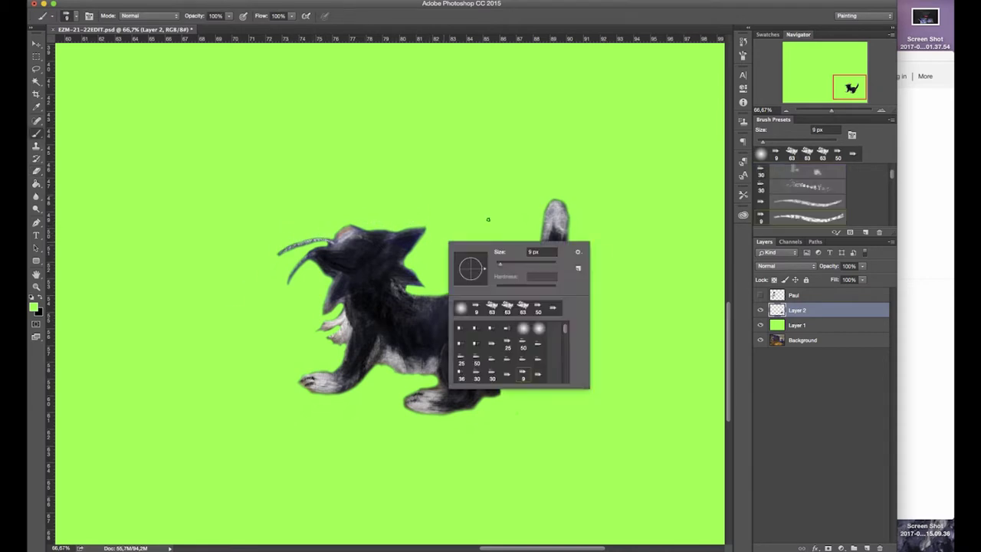
pyautogui.keyDown('alt'); pyautogui.click(324, 241); pyautogui.keyUp('alt')
pyautogui.moveTo(325, 241); pyautogui.dragTo(334, 244)
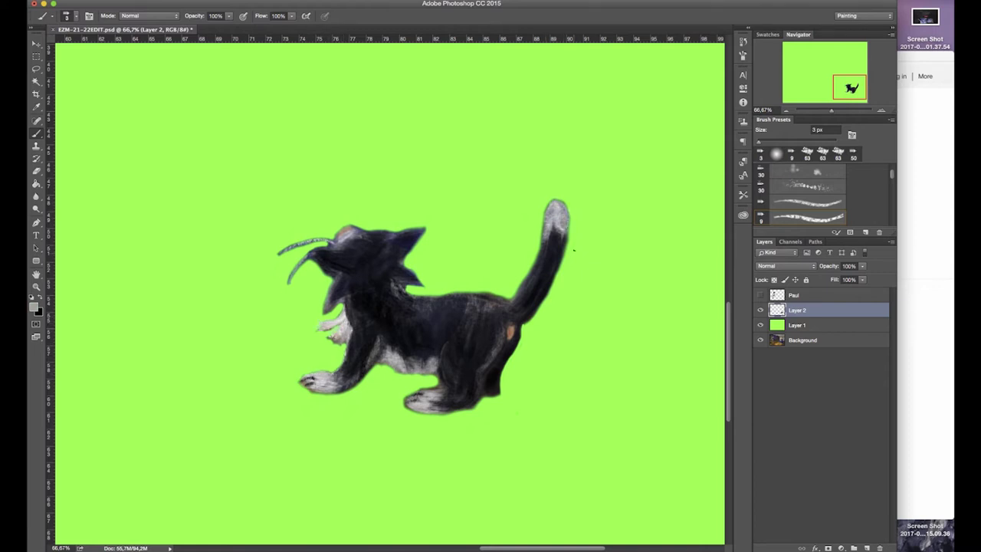
# - Lasso around the cat, invert the selection, clear stray pixels outside it and deselect
pyautogui.press('v')
pyautogui.press('l')
pyautogui.moveTo(273, 406)
pyautogui.mouseDown()
pyautogui.moveTo(410, 429)
pyautogui.moveTo(445, 281)
pyautogui.moveTo(345, 212)
pyautogui.moveTo(329, 354)
pyautogui.moveTo(285, 407)
pyautogui.mouseUp()
pyautogui.click(240, 0)
pyautogui.click(257, 30)
pyautogui.press('super+d')
# - Rename the cut-out layer to cat, and hide it and the green Layer 1 with Background active
pyautogui.write('cat')
pyautogui.press('Return')
pyautogui.click(803, 340)
pyautogui.click(760, 325)
pyautogui.click(760, 309)
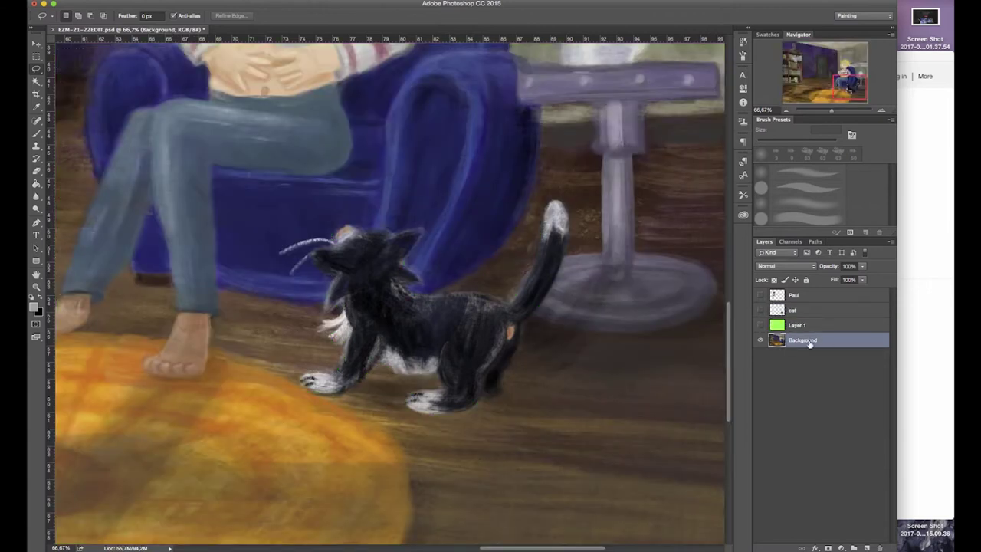
# - Paint over the cat's head and ears on Background with blues sampled from the armchair
pyautogui.press('b')
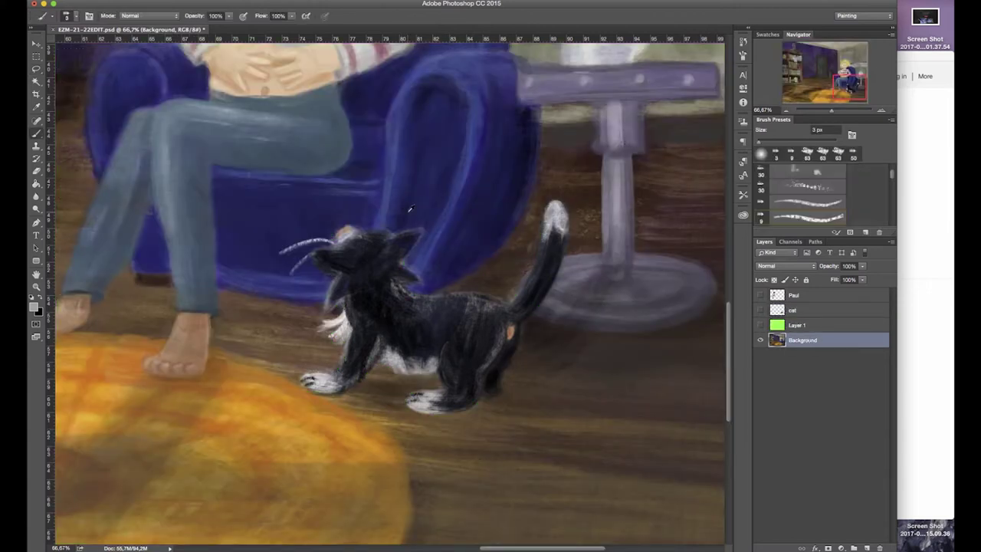
pyautogui.moveTo(405, 237)
pyautogui.mouseDown()
pyautogui.moveTo(440, 215)
pyautogui.moveTo(434, 239)
pyautogui.moveTo(398, 226)
pyautogui.moveTo(323, 296)
pyautogui.moveTo(368, 284)
pyautogui.mouseUp()
pyautogui.keyDown('alt'); pyautogui.click(435, 242); pyautogui.keyUp('alt')
pyautogui.moveTo(385, 226); pyautogui.dragTo(374, 261)
pyautogui.moveTo(378, 254)
pyautogui.mouseDown()
pyautogui.moveTo(365, 289)
pyautogui.moveTo(372, 293)
pyautogui.mouseUp()
pyautogui.keyDown('alt'); pyautogui.click(440, 256); pyautogui.keyUp('alt')
pyautogui.moveTo(422, 268); pyautogui.dragTo(392, 289)
# - Lower the brush opacity and blend the repainted edge of the chair's arm
pyautogui.click(229, 16)
pyautogui.moveTo(228, 29); pyautogui.dragTo(206, 29)
pyautogui.moveTo(389, 265); pyautogui.dragTo(376, 284)
pyautogui.click(36, 121)
pyautogui.click(37, 133)
pyautogui.click(37, 121)
pyautogui.click(36, 69)
pyautogui.click(36, 196)
pyautogui.click(79, 211)
pyautogui.click(36, 133)
# - Extend the chair's blue over the cat's neck and face, and add a paint layer above Background
pyautogui.moveTo(406, 242)
pyautogui.mouseDown()
pyautogui.moveTo(430, 235)
pyautogui.moveTo(376, 290)
pyautogui.mouseUp()
pyautogui.moveTo(366, 289); pyautogui.dragTo(333, 291)
pyautogui.click(867, 548)
pyautogui.moveTo(359, 228)
pyautogui.mouseDown()
pyautogui.moveTo(232, 29)
pyautogui.moveTo(326, 271)
pyautogui.moveTo(363, 230)
pyautogui.mouseUp()
# - Paint over the remaining whisker marks on Background's chair front with sampled blue at reduced brush opacity
pyautogui.click(802, 355)
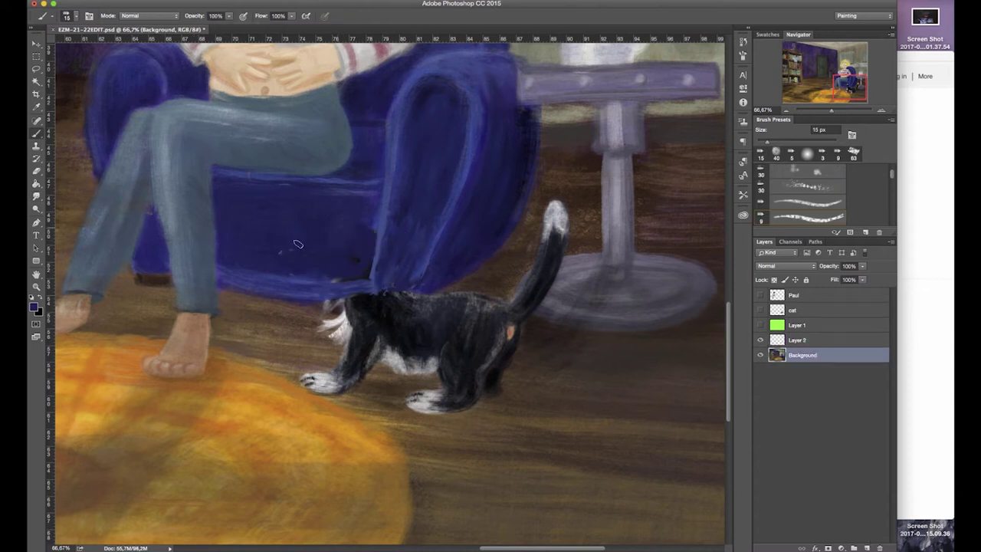
pyautogui.moveTo(228, 16); pyautogui.dragTo(212, 29)
pyautogui.keyDown('alt'); pyautogui.click(322, 181); pyautogui.keyUp('alt')
pyautogui.moveTo(327, 240); pyautogui.dragTo(307, 242)
# - Blend the chair's repainted front panel with a 63 px brush at 32% opacity
pyautogui.moveTo(229, 16); pyautogui.dragTo(215, 47)
pyautogui.rightClick(295, 240)
pyautogui.click(405, 308)
pyautogui.moveTo(296, 225); pyautogui.dragTo(356, 222)
pyautogui.moveTo(287, 252); pyautogui.dragTo(329, 247)
pyautogui.moveTo(299, 268); pyautogui.dragTo(346, 267)
pyautogui.moveTo(364, 225); pyautogui.dragTo(360, 274)
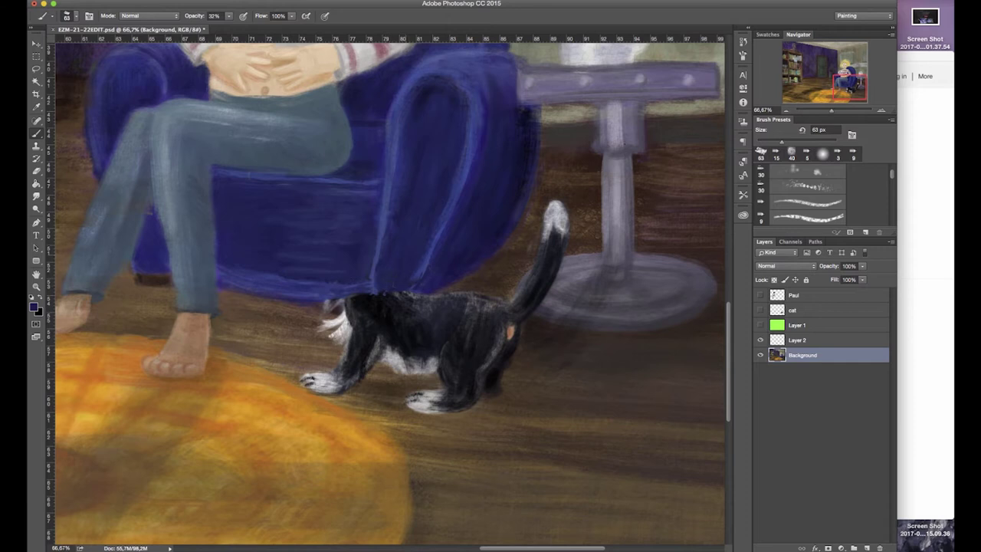
# - Copy a patch of floor from Background to a new layer, place it over the cat's paws, and erase its edge
pyautogui.press('l')
pyautogui.moveTo(709, 397); pyautogui.dragTo(574, 390)
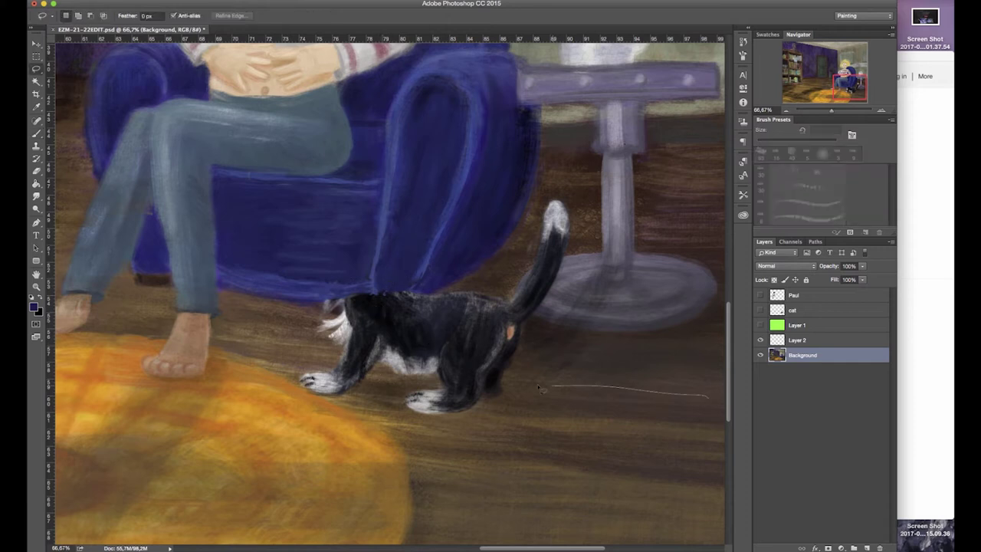
pyautogui.moveTo(505, 431)
pyautogui.mouseDown()
pyautogui.moveTo(636, 435)
pyautogui.moveTo(577, 403)
pyautogui.moveTo(475, 377)
pyautogui.moveTo(490, 404)
pyautogui.mouseUp()
pyautogui.hotkey('ctrl', 'j')
pyautogui.press('v')
pyautogui.press('e')
pyautogui.moveTo(341, 433)
pyautogui.mouseDown()
pyautogui.moveTo(364, 418)
pyautogui.moveTo(383, 423)
pyautogui.mouseUp()
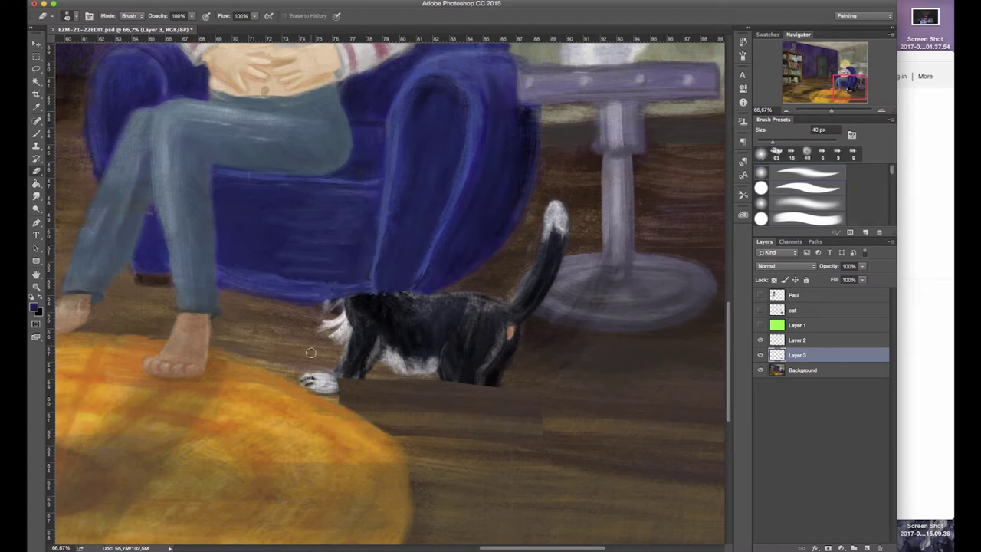
# - Copy a strip of floorboards beside the woman's foot from Background to a new layer
pyautogui.press('l')
pyautogui.click(804, 370)
pyautogui.moveTo(226, 304)
pyautogui.mouseDown()
pyautogui.moveTo(225, 325)
pyautogui.moveTo(243, 302)
pyautogui.moveTo(335, 335)
pyautogui.moveTo(419, 333)
pyautogui.mouseUp()
pyautogui.press('v')
pyautogui.hotkey('ctrl', 'z')
pyautogui.hotkey('ctrl', 'j')
# - Transform the copied floor strip into place over the cat's body and duplicate its layer
pyautogui.click(157, 0)
pyautogui.moveTo(133, 1)
pyautogui.moveTo(165, 197)
pyautogui.click(284, 310)
pyautogui.moveTo(379, 354); pyautogui.dragTo(376, 350)
pyautogui.moveTo(375, 348); pyautogui.dragTo(451, 344)
pyautogui.press('Return')
pyautogui.press('super+j')
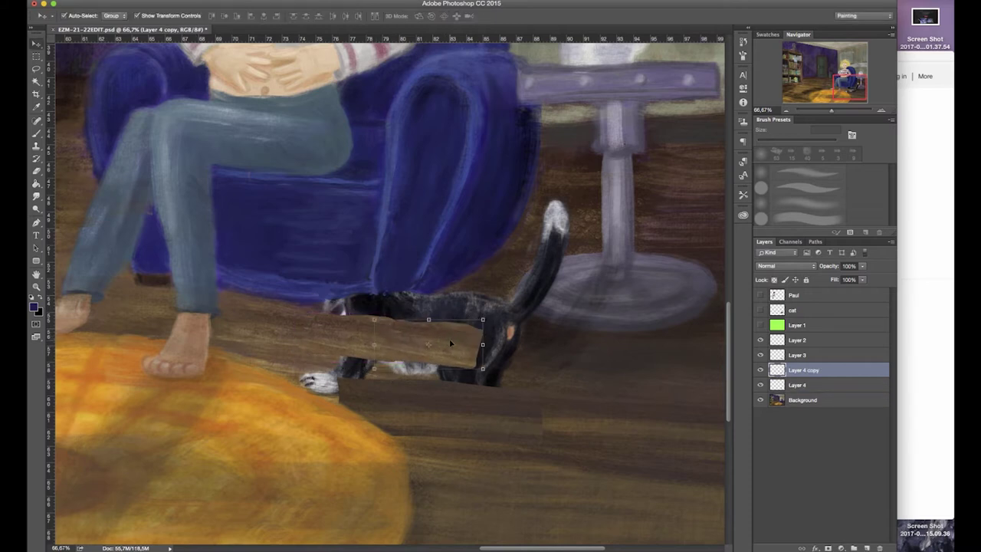
# - Copy the whole Background image into a new document and merge it into a single layer
pyautogui.click(813, 404)
pyautogui.rightClick(809, 404)
pyautogui.press('Escape')
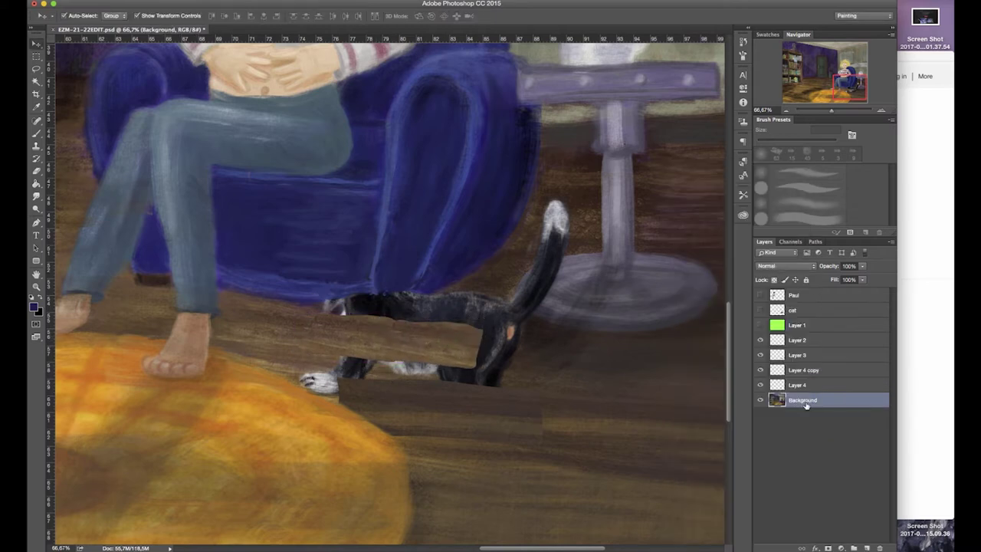
pyautogui.press('super+a')
pyautogui.press('super+c')
pyautogui.press('super+n')
pyautogui.click(747, 259)
pyautogui.press('super+v')
pyautogui.press('super+e')
# - Replace the cat's hind legs with floor using repeated Content-Aware fills of a lassoed area
pyautogui.click(37, 288)
pyautogui.moveTo(491, 350)
pyautogui.mouseDown()
pyautogui.moveTo(585, 401)
pyautogui.moveTo(282, 168)
pyautogui.mouseUp()
pyautogui.press('l')
pyautogui.moveTo(523, 334)
pyautogui.mouseDown()
pyautogui.moveTo(399, 329)
pyautogui.moveTo(529, 336)
pyautogui.moveTo(512, 335)
pyautogui.mouseUp()
pyautogui.press('Delete')
pyautogui.click(408, 403)
pyautogui.press('super+d')
pyautogui.press('Delete')
pyautogui.click(411, 404)
pyautogui.press('super+d')
pyautogui.press('Delete')
pyautogui.click(408, 403)
pyautogui.press('super+d')
pyautogui.moveTo(441, 358); pyautogui.dragTo(423, 366)
pyautogui.press('super+d')
# - Remove the tip and upper part of the cat's tail with Content-Aware fills
pyautogui.moveTo(561, 161); pyautogui.dragTo(556, 164)
pyautogui.press('Delete')
pyautogui.press('Return')
pyautogui.press('super+d')
pyautogui.moveTo(515, 230); pyautogui.dragTo(519, 233)
pyautogui.press('Delete')
pyautogui.press('Return')
pyautogui.press('super+d')
# - Fill lassoed areas around the cat's rump and tail base with Content-Aware contents
pyautogui.moveTo(525, 326); pyautogui.dragTo(527, 329)
pyautogui.press('Delete')
pyautogui.click(413, 403)
pyautogui.moveTo(499, 270); pyautogui.dragTo(502, 273)
pyautogui.press('Delete')
pyautogui.click(412, 404)
pyautogui.press('super+d')
pyautogui.press('super+d')
# - Replace the cat's outstretched front paw with floor using a Content-Aware fill
pyautogui.moveTo(291, 322); pyautogui.dragTo(277, 324)
pyautogui.press('Delete')
pyautogui.press('Return')
pyautogui.press('super+d')
# - Remove the cat's head, front leg and belly with repeated Content-Aware fills
pyautogui.moveTo(357, 314); pyautogui.dragTo(322, 308)
pyautogui.press('Delete')
pyautogui.press('Return')
pyautogui.press('Delete')
pyautogui.press('Return')
pyautogui.press('Delete')
pyautogui.press('Return')
pyautogui.moveTo(434, 332)
pyautogui.mouseDown()
pyautogui.moveTo(444, 326)
pyautogui.moveTo(415, 311)
pyautogui.mouseUp()
pyautogui.press('super+d')
pyautogui.hotkey('shift', 'F5')
pyautogui.press('Return')
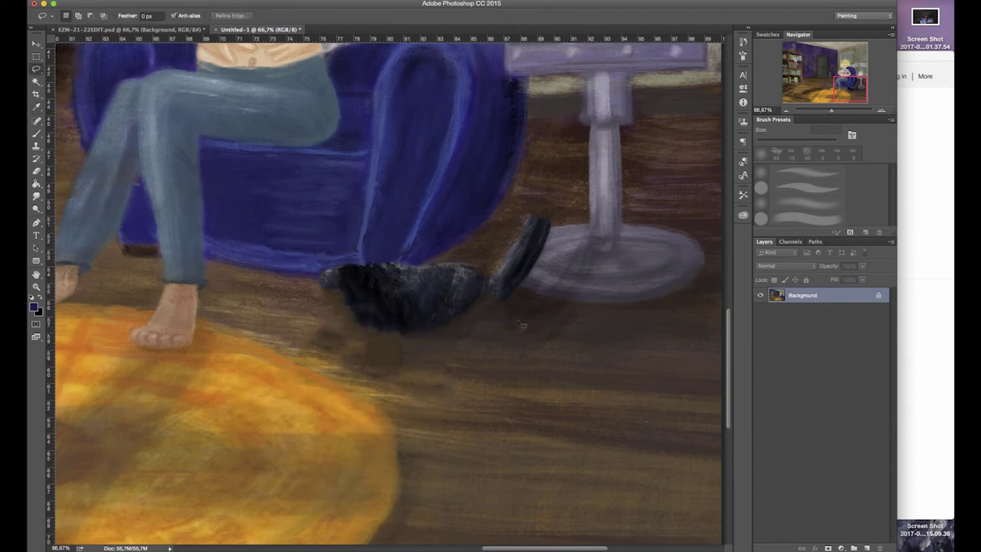
# - Lasso the seated woman's head and hair and replace them with a Content-Aware fill
pyautogui.scroll(10, 546, 228)
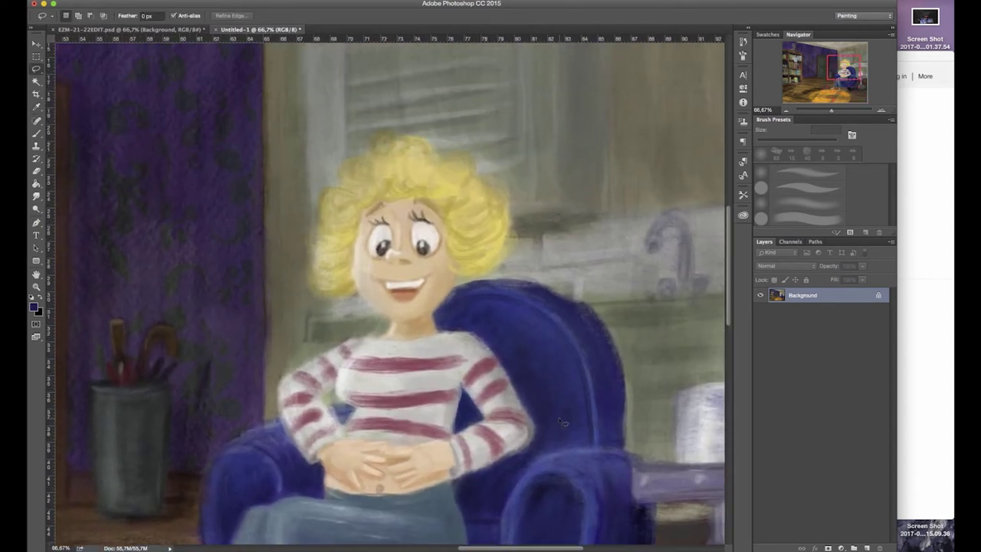
pyautogui.hotkey('shift', 'F5')
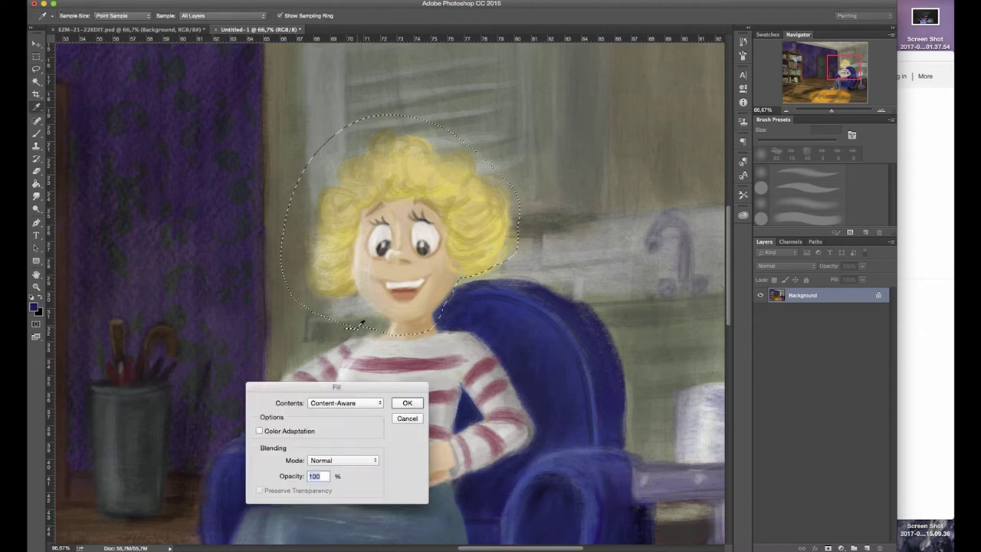
pyautogui.press('Return')
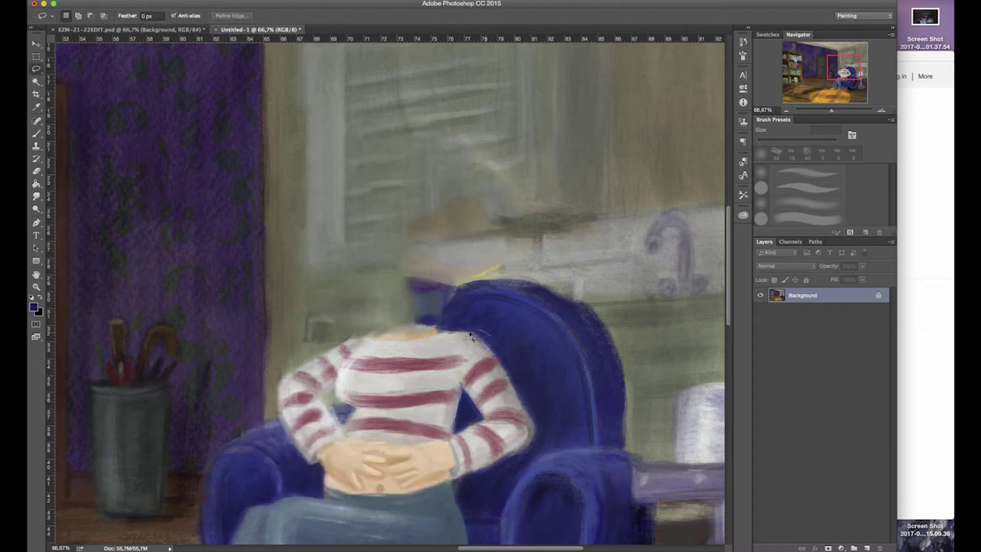
# - Remove the woman's sleeve and elbow against the chair back with repeated Content-Aware fills
pyautogui.moveTo(454, 437); pyautogui.dragTo(506, 338)
pyautogui.hotkey('shift', 'F5')
pyautogui.press('Return')
pyautogui.hotkey('shift', 'F5')
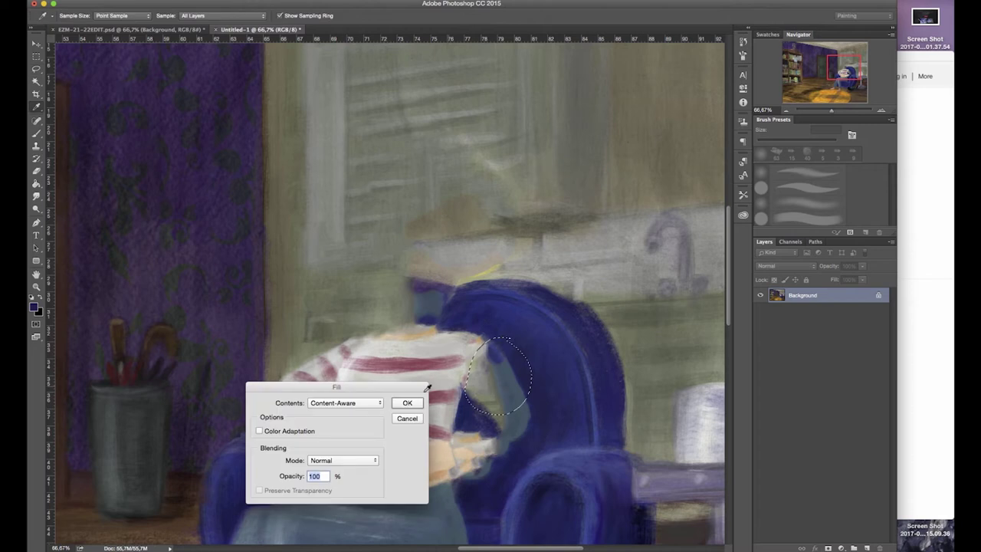
pyautogui.press('Return')
pyautogui.hotkey('shift', 'F5')
pyautogui.press('Return')
pyautogui.hotkey('ctrl', 'd')
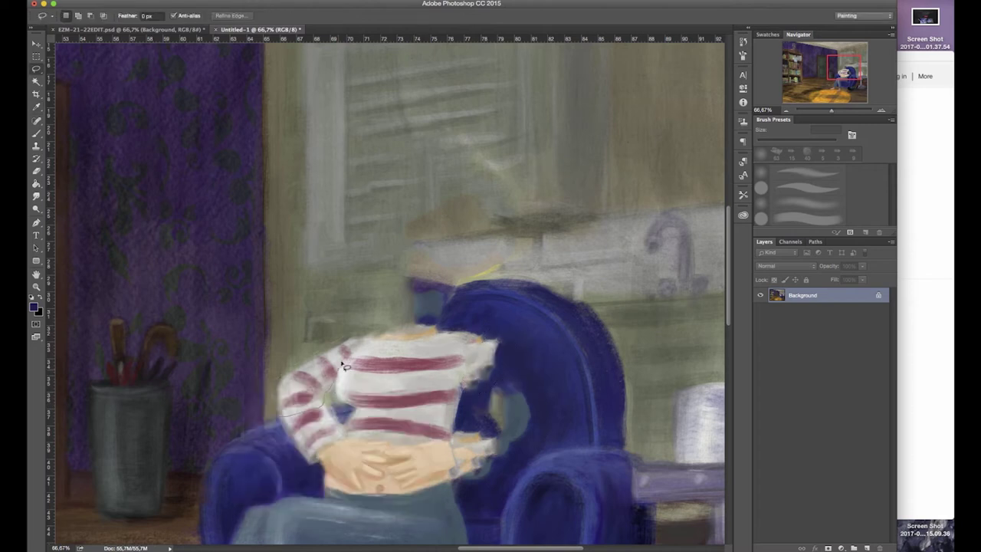
# - Remove the woman's upper sleeve on the wall side with two Content-Aware fills
pyautogui.moveTo(336, 377); pyautogui.dragTo(281, 414)
pyautogui.hotkey('shift', 'F5')
pyautogui.press('Return')
pyautogui.moveTo(335, 394); pyautogui.dragTo(335, 394)
pyautogui.hotkey('shift', 'F5')
pyautogui.press('Return')
pyautogui.hotkey('ctrl', 'd')
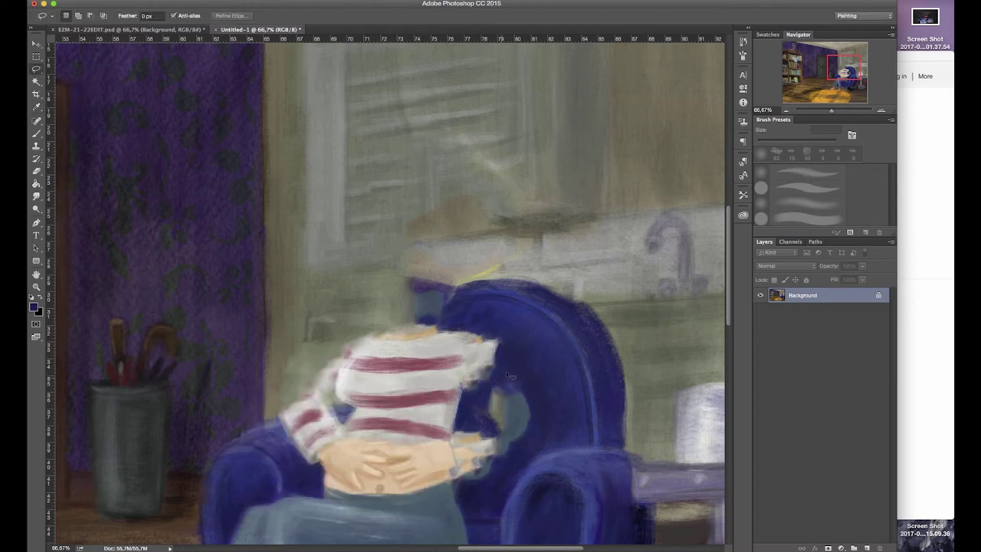
# - Clear the sleeve remnants from the chair back beside the torso with repeated Content-Aware fills
pyautogui.moveTo(477, 482); pyautogui.dragTo(529, 381)
pyautogui.hotkey('shift', 'F5')
pyautogui.press('Return')
pyautogui.hotkey('shift', 'F5')
pyautogui.press('Return')
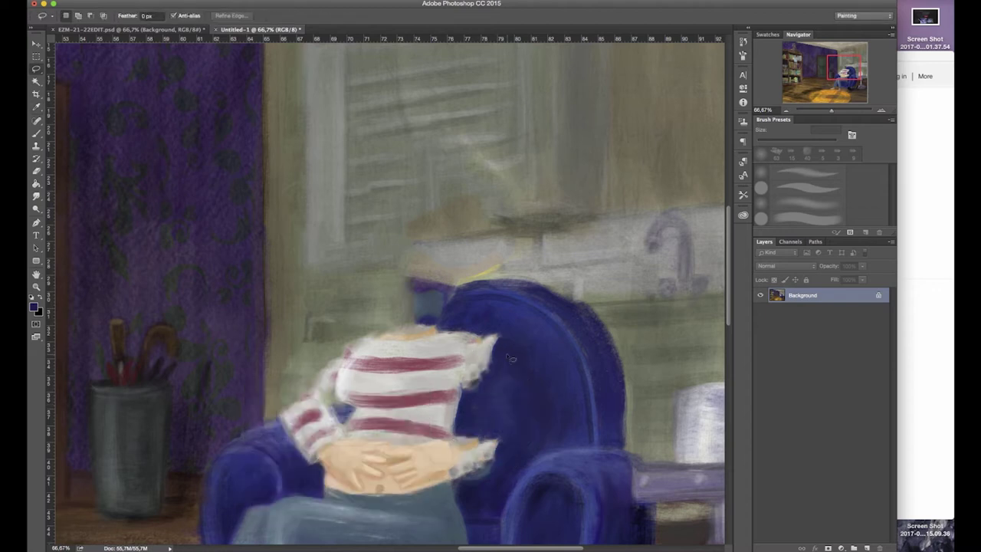
# - Brush sampled chair blue over the ragged shoulder edge and the remaining forearm above the chair's arm
pyautogui.press('b')
pyautogui.moveTo(495, 337); pyautogui.dragTo(475, 380)
pyautogui.keyDown('alt'); pyautogui.click(296, 395); pyautogui.keyUp('alt')
pyautogui.keyDown('alt'); pyautogui.click(284, 426); pyautogui.keyUp('alt')
pyautogui.moveTo(296, 398)
pyautogui.mouseDown()
pyautogui.moveTo(286, 370)
pyautogui.moveTo(283, 430)
pyautogui.moveTo(313, 388)
pyautogui.moveTo(283, 427)
pyautogui.moveTo(305, 453)
pyautogui.moveTo(304, 477)
pyautogui.moveTo(307, 469)
pyautogui.moveTo(383, 472)
pyautogui.moveTo(362, 447)
pyautogui.moveTo(377, 464)
pyautogui.moveTo(332, 473)
pyautogui.moveTo(373, 464)
pyautogui.moveTo(350, 474)
pyautogui.moveTo(408, 474)
pyautogui.moveTo(433, 453)
pyautogui.moveTo(426, 480)
pyautogui.moveTo(438, 474)
pyautogui.moveTo(343, 445)
pyautogui.mouseUp()
# - Paint out the hands with sampled skin colour using a 40 px brush, and cover the leftover wrist with chair blue
pyautogui.press('[')
pyautogui.press('[')
pyautogui.press('[')
pyautogui.keyDown('alt'); pyautogui.click(304, 479); pyautogui.keyUp('alt')
pyautogui.keyDown('alt'); pyautogui.click(313, 437); pyautogui.keyUp('alt')
pyautogui.keyDown('alt'); pyautogui.click(337, 474); pyautogui.keyUp('alt')
pyautogui.keyDown('alt'); pyautogui.click(361, 450); pyautogui.keyUp('alt')
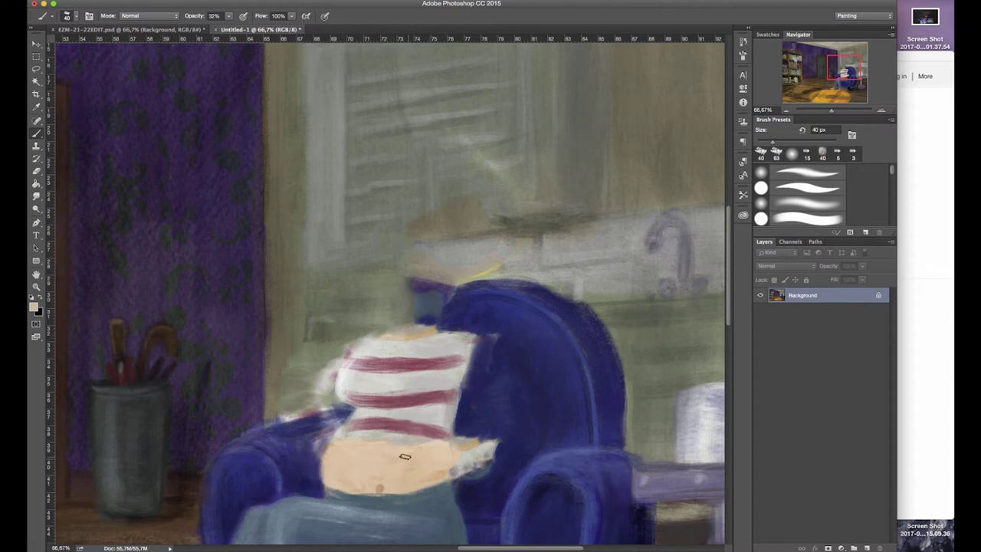
pyautogui.keyDown('alt'); pyautogui.click(481, 421); pyautogui.keyUp('alt')
pyautogui.moveTo(465, 440)
pyautogui.mouseDown()
pyautogui.moveTo(463, 475)
pyautogui.moveTo(494, 445)
pyautogui.mouseUp()
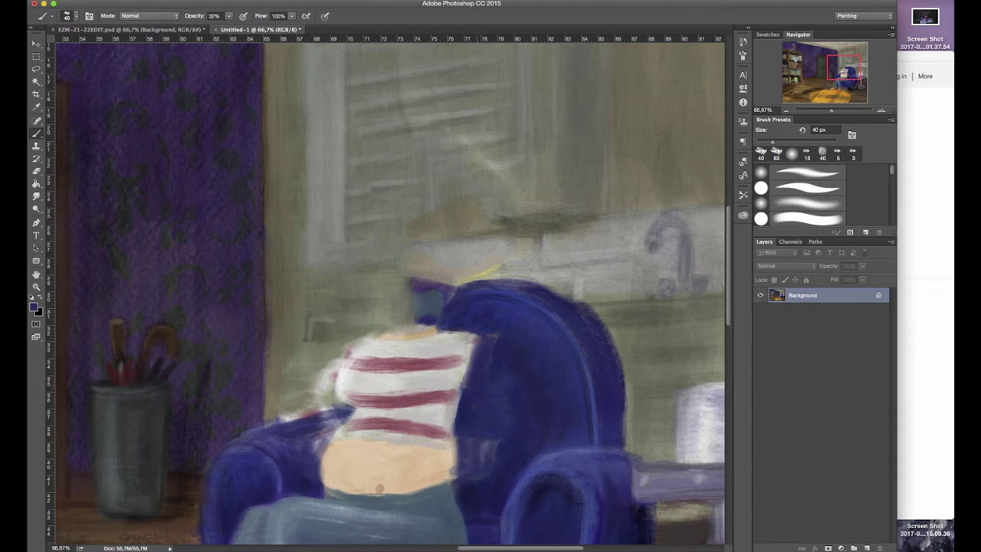
# - Repaint the countertop and wall where the neck and hair were, using sampled colours at varied brush opacity
pyautogui.keyDown('alt'); pyautogui.click(521, 258); pyautogui.keyUp('alt')
pyautogui.moveTo(502, 265); pyautogui.dragTo(471, 278)
pyautogui.keyDown('alt'); pyautogui.click(482, 222); pyautogui.keyUp('alt')
pyautogui.moveTo(228, 16); pyautogui.dragTo(248, 28)
pyautogui.moveTo(418, 299); pyautogui.dragTo(430, 313)
pyautogui.keyDown('alt'); pyautogui.click(479, 252); pyautogui.keyUp('alt')
pyautogui.moveTo(442, 273); pyautogui.dragTo(399, 277)
pyautogui.moveTo(228, 17); pyautogui.dragTo(205, 29)
pyautogui.moveTo(414, 284)
pyautogui.mouseDown()
pyautogui.moveTo(439, 290)
pyautogui.moveTo(502, 268)
pyautogui.mouseUp()
# - Paint over the sleeve remnants beside the wall and chair arm with a 15 px brush at 43% opacity
pyautogui.moveTo(336, 357); pyautogui.dragTo(322, 384)
pyautogui.rightClick(333, 313)
pyautogui.click(384, 420)
pyautogui.moveTo(228, 16); pyautogui.dragTo(242, 28)
pyautogui.moveTo(330, 372); pyautogui.dragTo(317, 391)
pyautogui.moveTo(300, 412)
pyautogui.mouseDown()
pyautogui.moveTo(282, 419)
pyautogui.moveTo(321, 449)
pyautogui.mouseUp()
pyautogui.keyDown('alt'); pyautogui.click(315, 441); pyautogui.keyUp('alt')
pyautogui.keyDown('alt'); pyautogui.click(295, 385); pyautogui.keyUp('alt')
pyautogui.moveTo(330, 379); pyautogui.dragTo(285, 418)
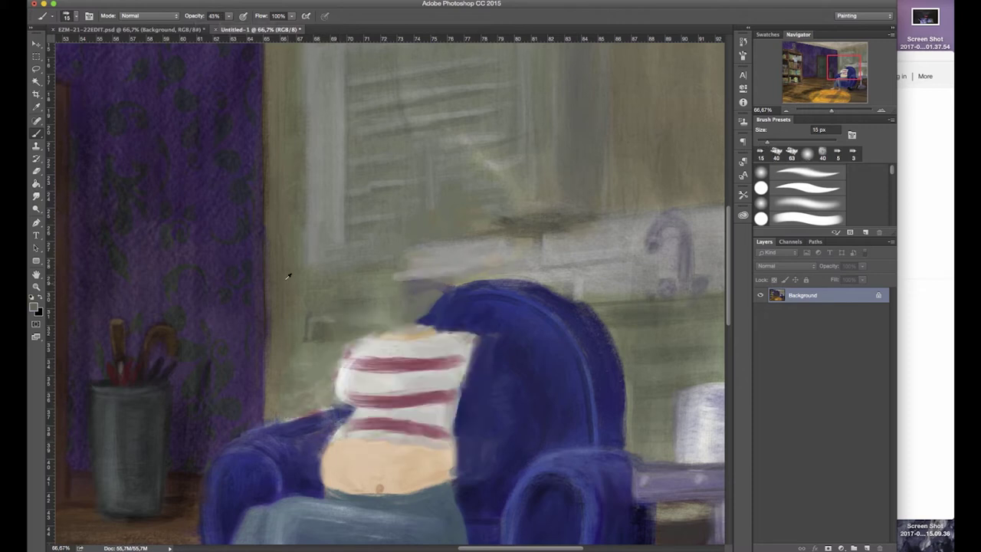
# - Blend the repainted wall beside the torso with sampled wall greens
pyautogui.moveTo(294, 360); pyautogui.dragTo(287, 416)
pyautogui.keyDown('alt'); pyautogui.click(302, 351); pyautogui.keyUp('alt')
pyautogui.keyDown('alt'); pyautogui.click(361, 321); pyautogui.keyUp('alt')
pyautogui.moveTo(327, 356); pyautogui.dragTo(314, 404)
# - Repaint the side table's round base and the floor beside it over the remains of the cat's tail
pyautogui.moveTo(720, 530); pyautogui.dragTo(579, 404)
pyautogui.scroll(-5, 579, 404)
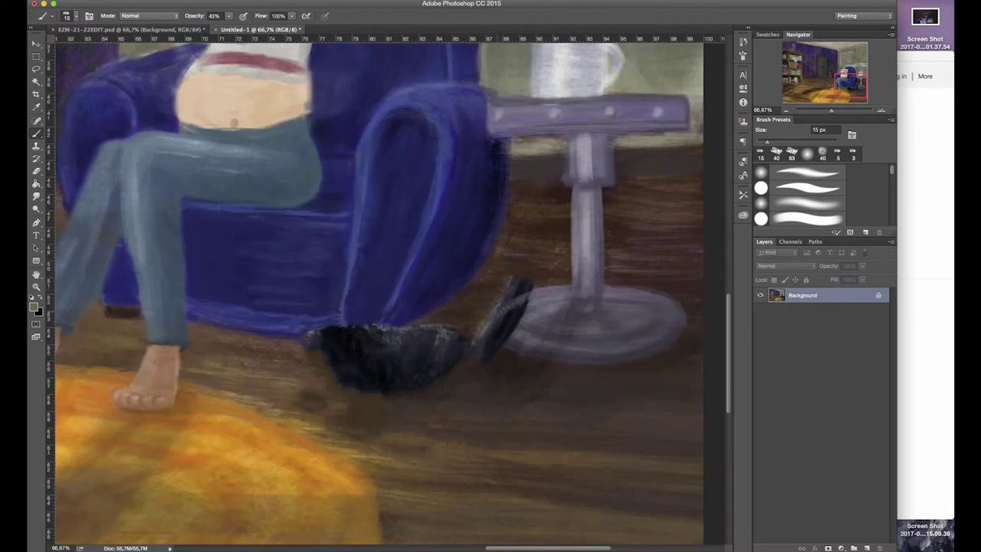
pyautogui.keyDown('alt'); pyautogui.click(532, 325); pyautogui.keyUp('alt')
pyautogui.moveTo(516, 328); pyautogui.dragTo(500, 339)
pyautogui.moveTo(527, 306); pyautogui.dragTo(500, 330)
pyautogui.moveTo(496, 326)
pyautogui.mouseDown()
pyautogui.moveTo(550, 356)
pyautogui.moveTo(507, 344)
pyautogui.mouseUp()
pyautogui.keyDown('alt'); pyautogui.click(518, 361); pyautogui.keyUp('alt')
pyautogui.moveTo(506, 347); pyautogui.dragTo(542, 354)
pyautogui.moveTo(480, 333); pyautogui.dragTo(495, 359)
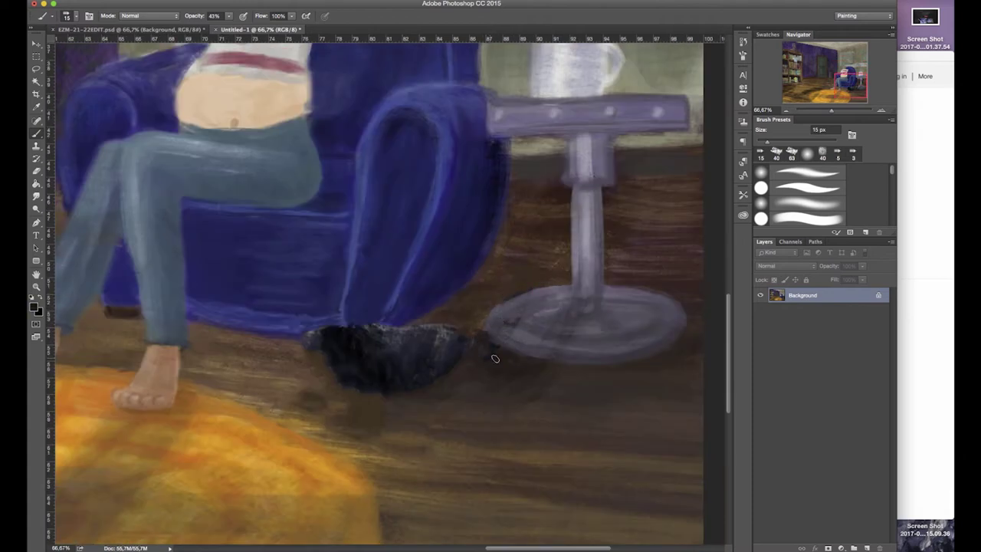
# - Paint sampled floor brown over the front of the cat's body, and sample blue from the chair's lower edge
pyautogui.keyDown('alt'); pyautogui.click(309, 356); pyautogui.keyUp('alt')
pyautogui.moveTo(302, 342); pyautogui.dragTo(334, 349)
pyautogui.moveTo(310, 350)
pyautogui.mouseDown()
pyautogui.moveTo(377, 363)
pyautogui.moveTo(381, 374)
pyautogui.mouseUp()
pyautogui.moveTo(342, 383); pyautogui.dragTo(376, 389)
pyautogui.moveTo(368, 355); pyautogui.dragTo(325, 338)
pyautogui.moveTo(307, 333); pyautogui.dragTo(335, 329)
pyautogui.keyDown('alt'); pyautogui.click(352, 309); pyautogui.keyUp('alt')
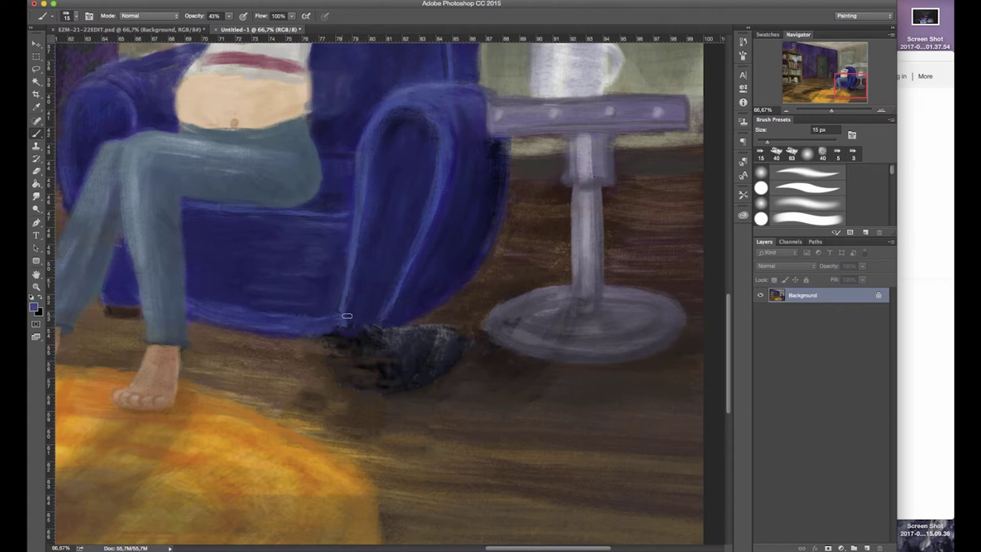
# - Copy the whole repainted image into EZM-21-22EDIT.psd above its Background layer, and hide Layer 4, Layer 4 copy and Layer 3
pyautogui.press('super+minus')
pyautogui.press('super+minus')
pyautogui.press('super+minus')
pyautogui.press(']')
pyautogui.press(']')
pyautogui.press(']')
pyautogui.press(']')
pyautogui.press(']')
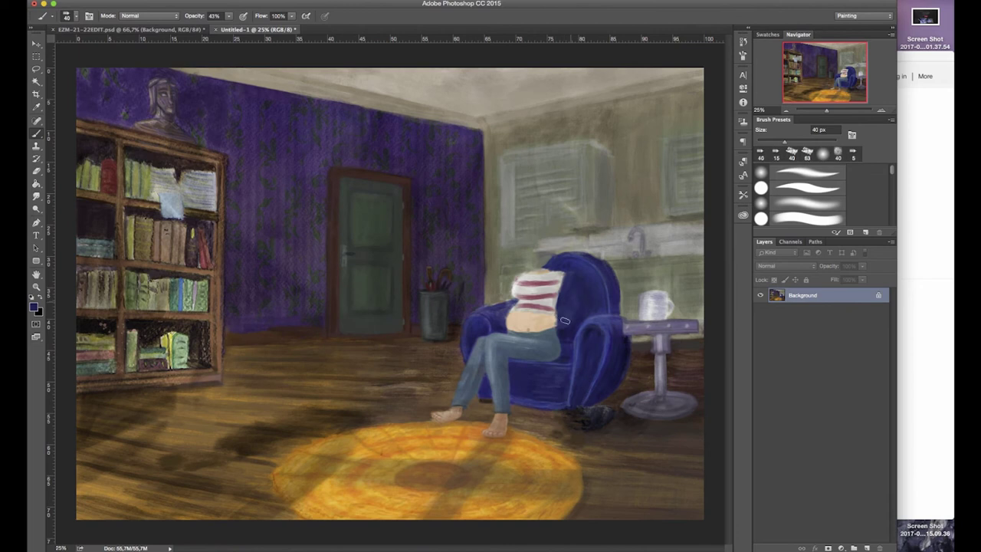
pyautogui.press('super+a')
pyautogui.press('super+c')
pyautogui.click(108, 34)
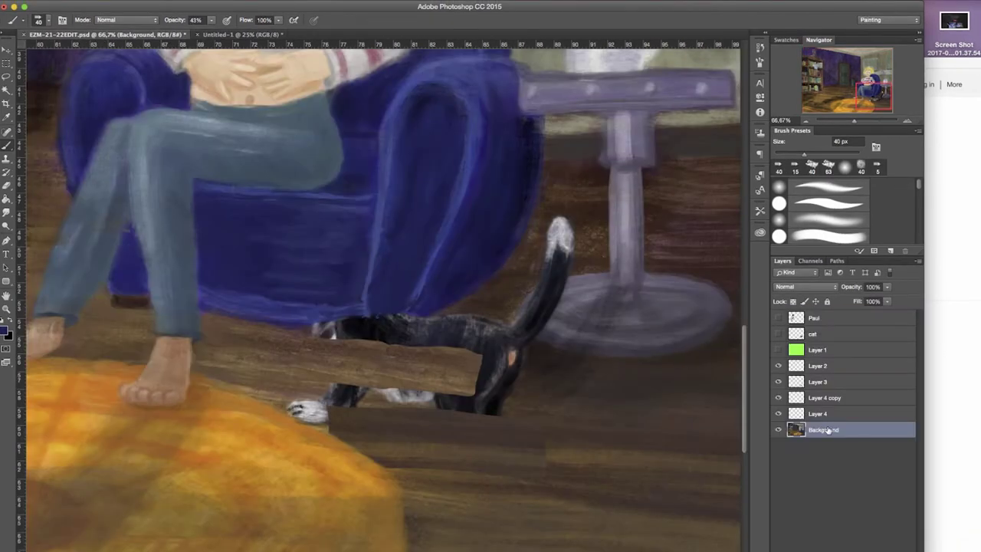
pyautogui.press('super+v')
pyautogui.click(778, 414)
pyautogui.click(778, 399)
pyautogui.click(778, 382)
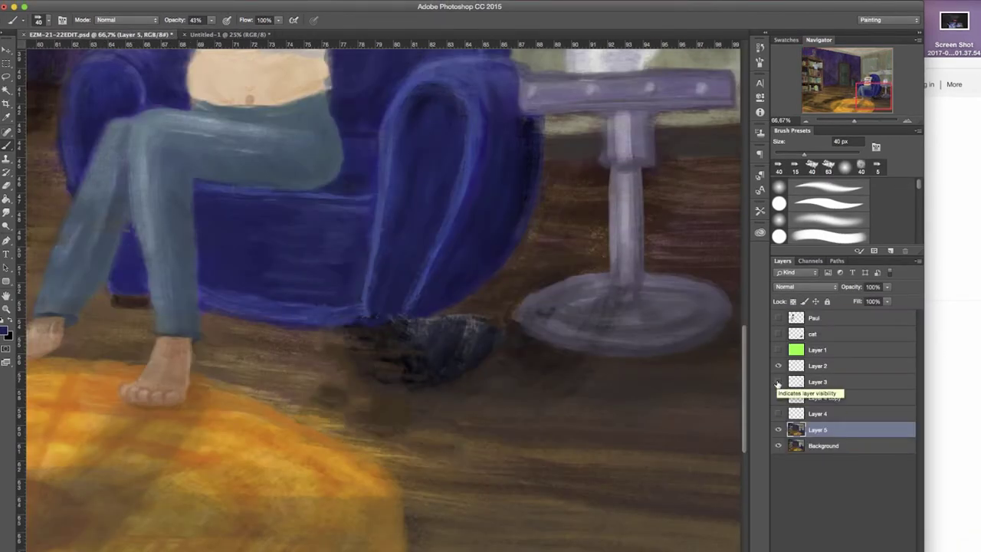
# - Rename the pasted layer as background and place the original Background layer above it
pyautogui.press('super+minus')
pyautogui.press('super+minus')
pyautogui.click(819, 448)
pyautogui.doubleClick(818, 430)
pyautogui.write('background')
pyautogui.press('Return')
pyautogui.moveTo(837, 448); pyautogui.dragTo(824, 421)
# - Delete Layer 3, Layer 4 copy and Layer 4, and show the cat layer
pyautogui.click(822, 414)
pyautogui.keyDown('shift'); pyautogui.click(824, 385); pyautogui.keyUp('shift')
pyautogui.press('Delete')
pyautogui.click(778, 382)
pyautogui.click(778, 381)
pyautogui.click(779, 333)
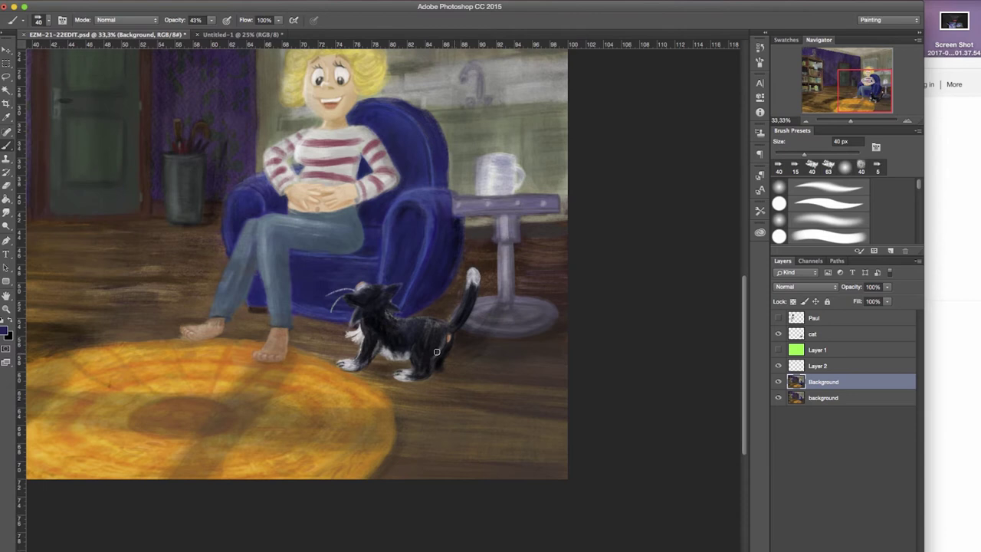
# - Lasso the woman's head, copy it to a new layer named woman-head, and move the green Layer 1 beneath it to check the cutout
pyautogui.moveTo(437, 352); pyautogui.dragTo(460, 414)
pyautogui.press('z')
pyautogui.moveTo(212, 254); pyautogui.dragTo(314, 249)
pyautogui.moveTo(468, 119)
pyautogui.mouseDown()
pyautogui.moveTo(414, 217)
pyautogui.moveTo(391, 235)
pyautogui.mouseUp()
pyautogui.press('l')
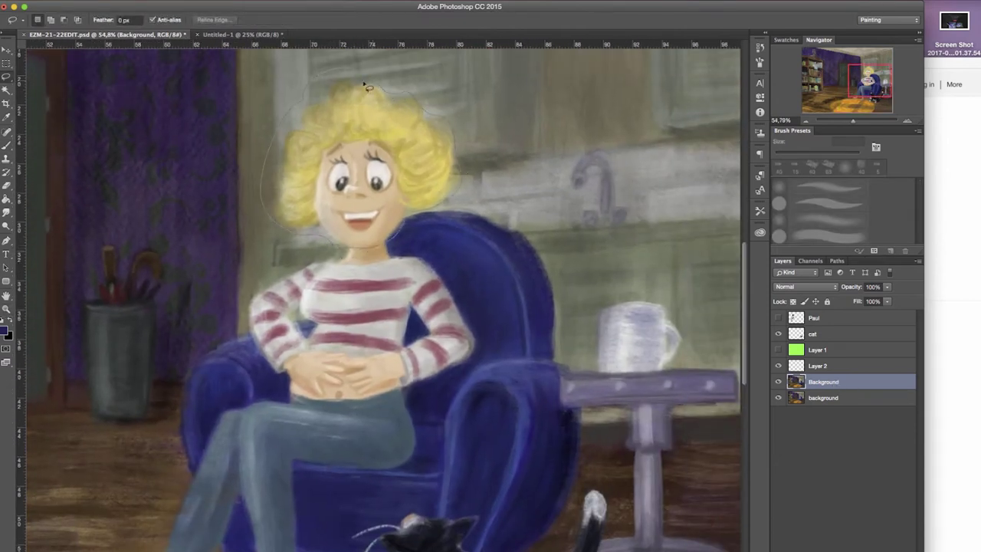
pyautogui.moveTo(367, 88); pyautogui.dragTo(314, 84)
pyautogui.press('super+j')
pyautogui.write('woman-head')
pyautogui.press('Return')
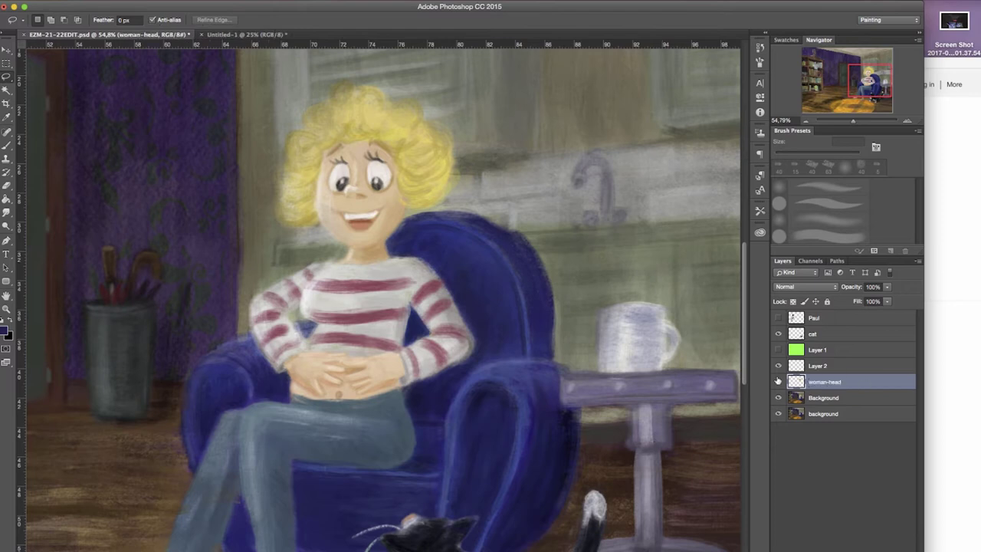
pyautogui.moveTo(815, 353); pyautogui.dragTo(816, 388)
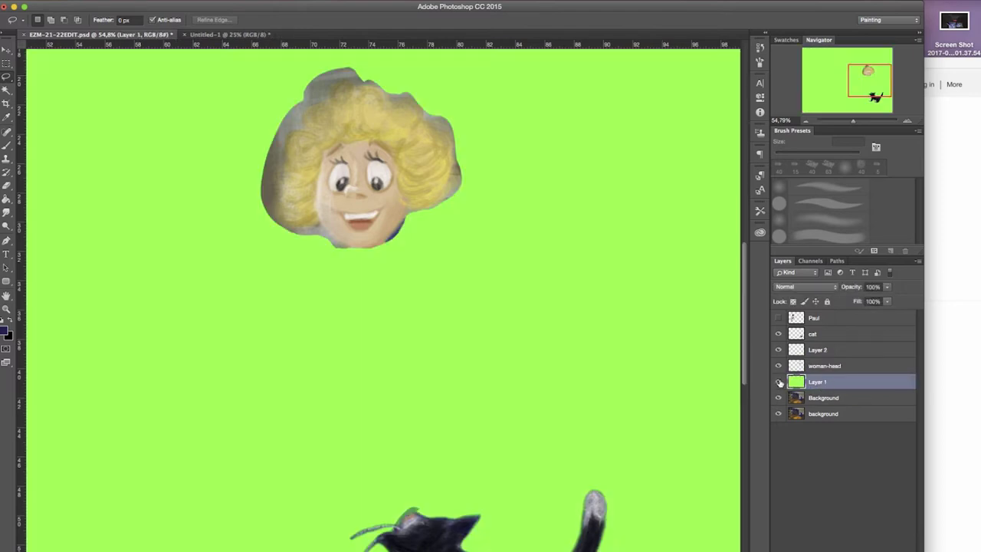
# - Lasso the woman's arm and hand beside the chair back, copy them from Background to a layer named W-arm-right, and raise it above Layer 1
pyautogui.click(832, 399)
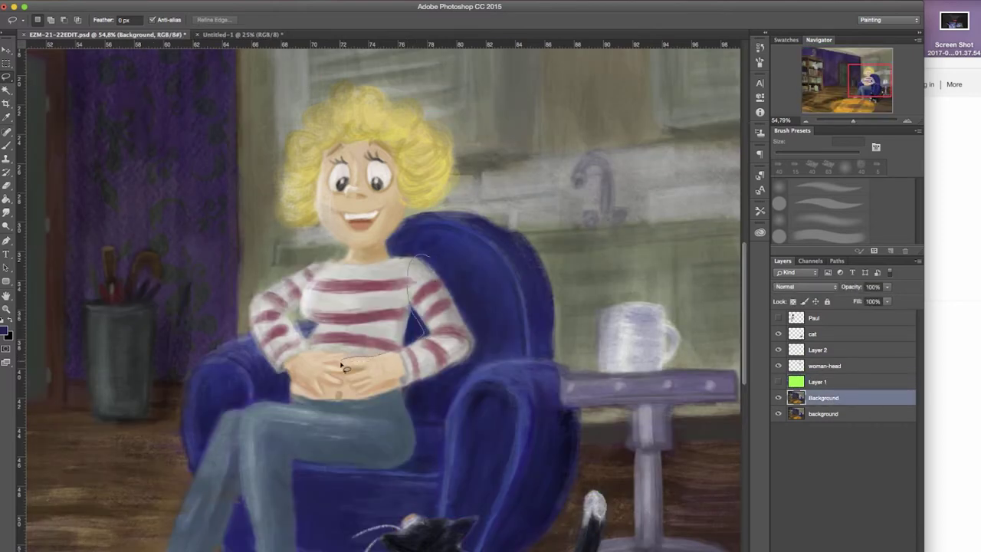
pyautogui.moveTo(463, 300); pyautogui.dragTo(414, 255)
pyautogui.press('super+j')
pyautogui.write('W-arm-right')
pyautogui.press('Return')
pyautogui.press('super+bracketright')
# - Lasso the upper part of the other arm on Background and copy it to a new layer named W-Arm-top-left
pyautogui.click(823, 414)
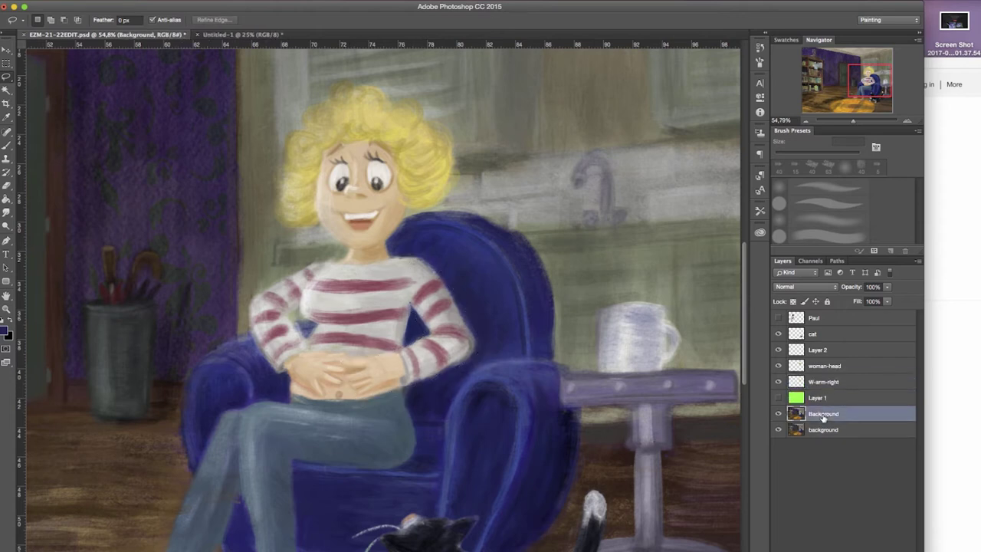
pyautogui.moveTo(331, 290); pyautogui.dragTo(299, 272)
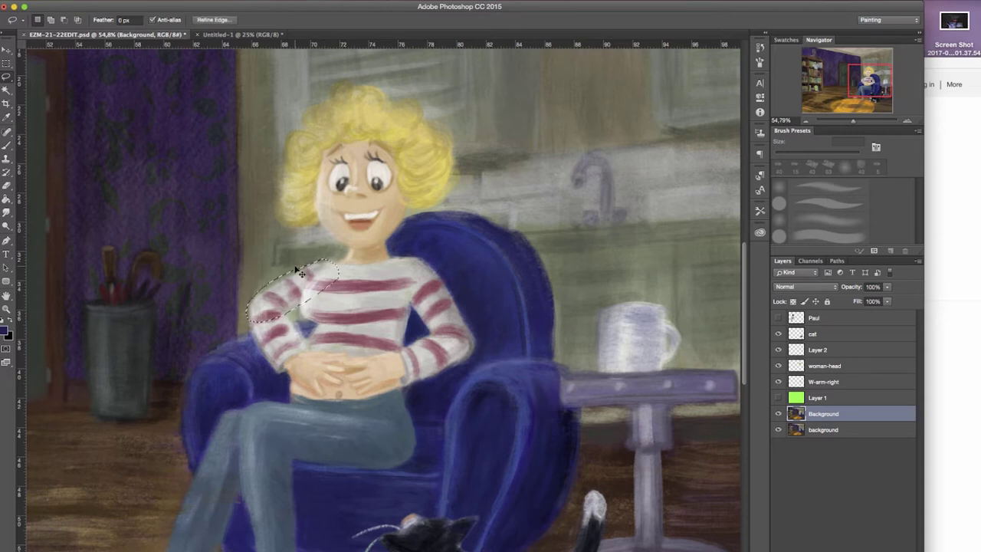
pyautogui.press('super+j')
pyautogui.doubleClick(825, 414)
pyautogui.write('W-Arm-left')
pyautogui.press('Return')
pyautogui.doubleClick(827, 414)
pyautogui.click(827, 414)
pyautogui.write('top')
pyautogui.write('top-')
pyautogui.press('Return')
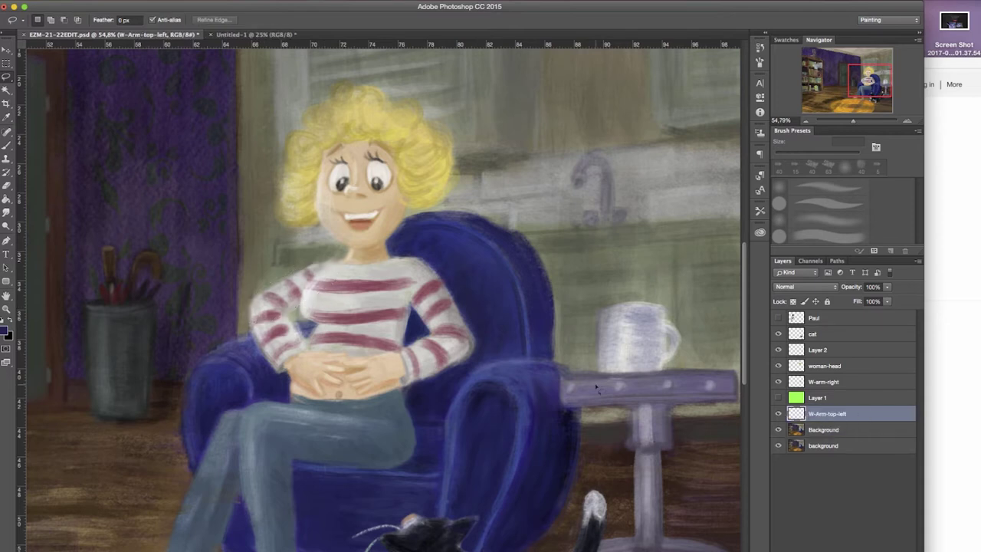
# - Copy the lower-arm selection to a new layer named W-armBelow-Left
pyautogui.press('super+j')
pyautogui.write('W-armBelow-Left')
pyautogui.press('Return')
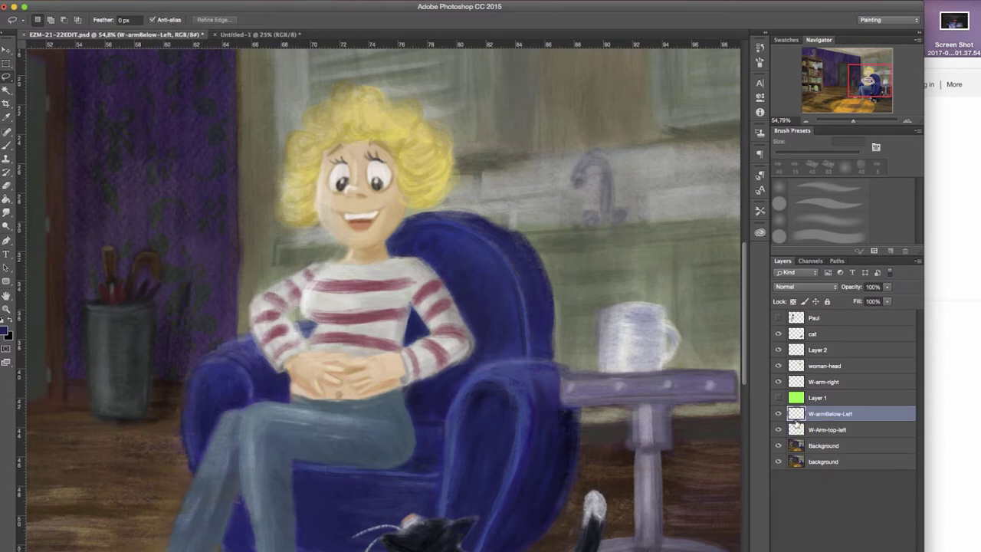
# - Try rotating the W-arm-right layer with Free Transform while the left-arm layers and Background are hidden
pyautogui.moveTo(779, 415); pyautogui.dragTo(779, 446)
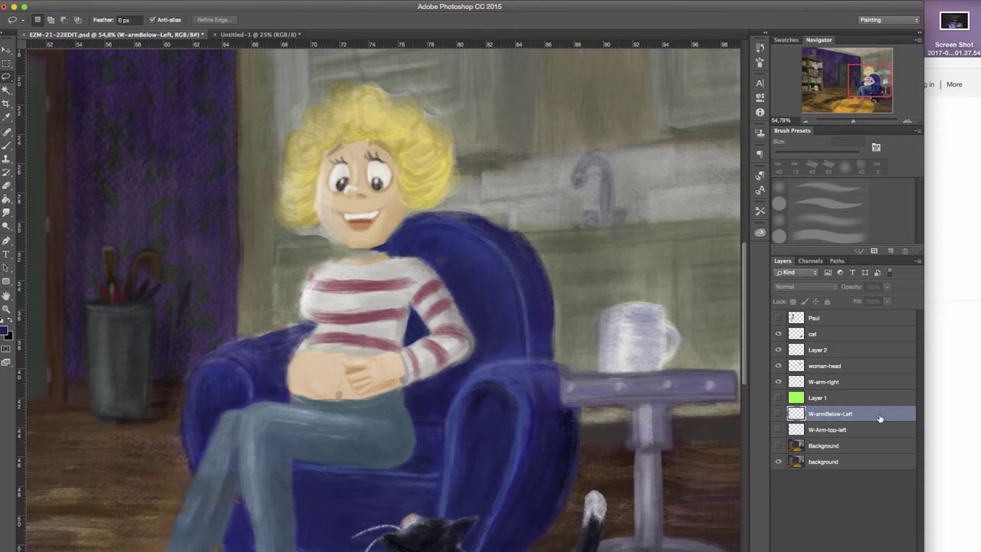
pyautogui.click(823, 384)
pyautogui.hotkey('ctrl', 't')
pyautogui.moveTo(479, 399)
pyautogui.mouseDown()
pyautogui.moveTo(470, 401)
pyautogui.moveTo(483, 388)
pyautogui.moveTo(470, 395)
pyautogui.mouseUp()
pyautogui.click(6, 65)
pyautogui.click(575, 195)
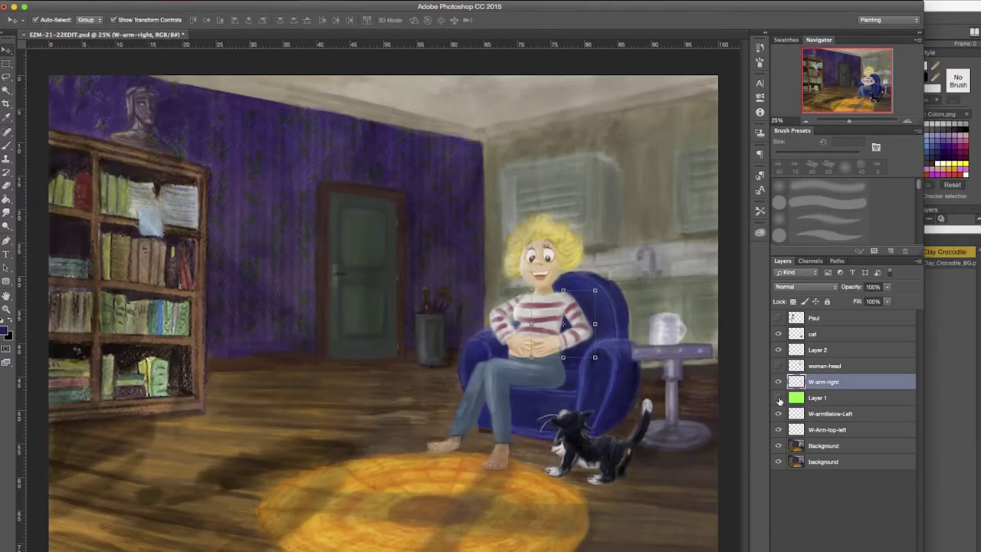
# - Show the green Layer 1, move it beneath the arm layers, and check the two left-arm pieces by toggling their visibility
pyautogui.click(779, 398)
pyautogui.moveTo(794, 398); pyautogui.dragTo(782, 414)
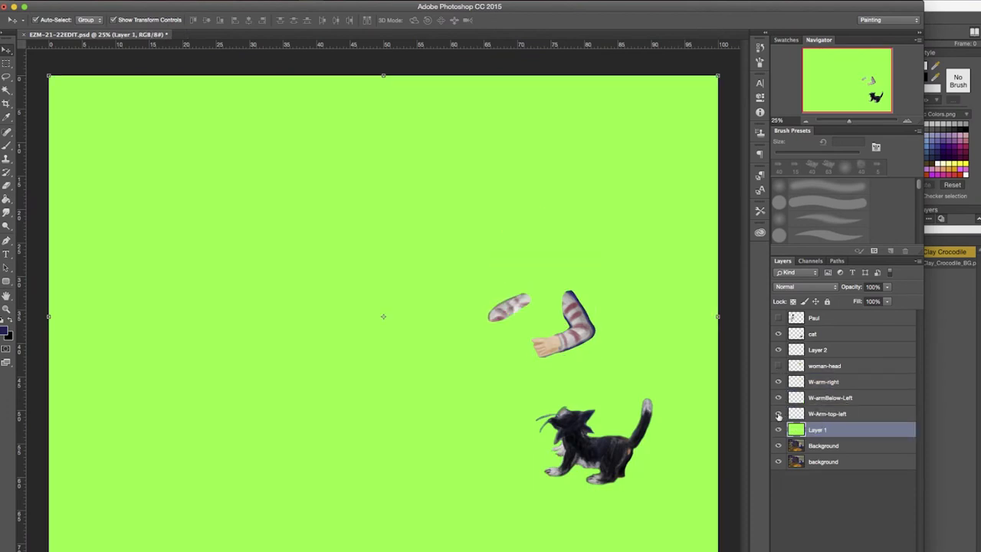
pyautogui.click(779, 415)
pyautogui.click(778, 399)
pyautogui.click(778, 399)
# - Lasso the lower left arm and hand on Background, copy them to a new layer, and place it above W-Arm-top-left
pyautogui.press('super+plus')
pyautogui.press('super+plus')
pyautogui.hscroll(5, 833, 416)
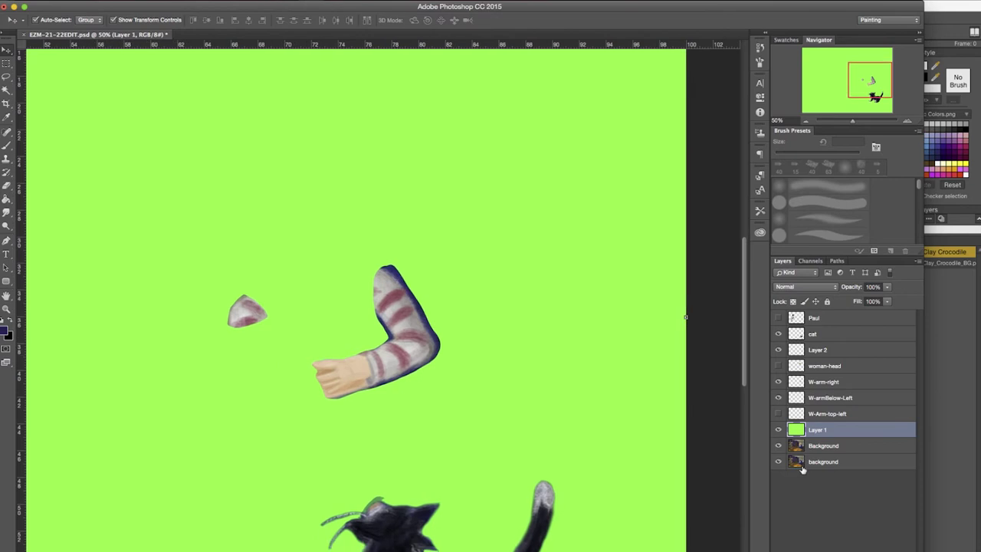
pyautogui.click(779, 430)
pyautogui.click(826, 447)
pyautogui.press('l')
pyautogui.moveTo(278, 326)
pyautogui.mouseDown()
pyautogui.moveTo(233, 341)
pyautogui.moveTo(273, 319)
pyautogui.mouseUp()
pyautogui.hotkey('ctrl', 'j')
pyautogui.moveTo(824, 448); pyautogui.dragTo(817, 411)
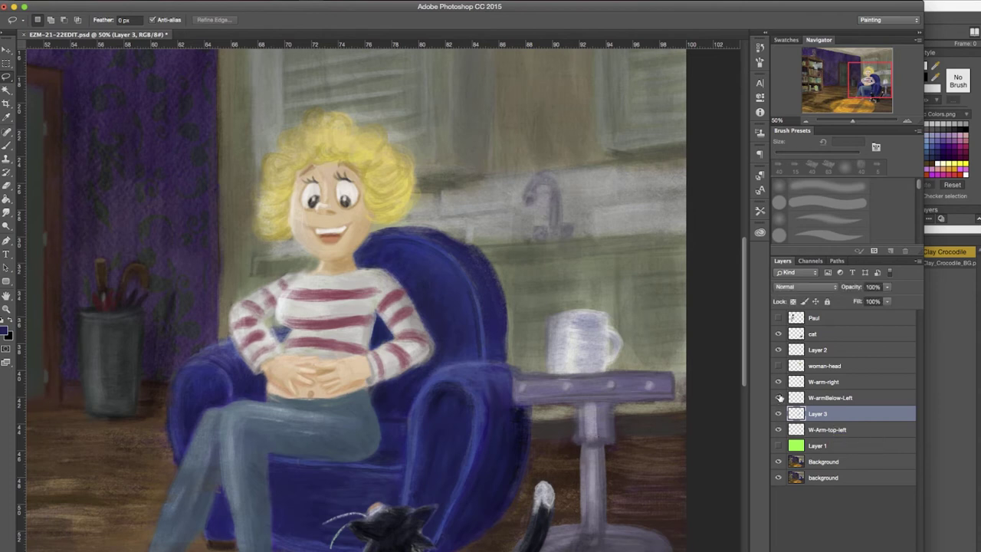
# - Show the green Layer 1, hide W-arm-right, and merge Layer 3 with W-armBelow-Left
pyautogui.click(779, 445)
pyautogui.click(779, 382)
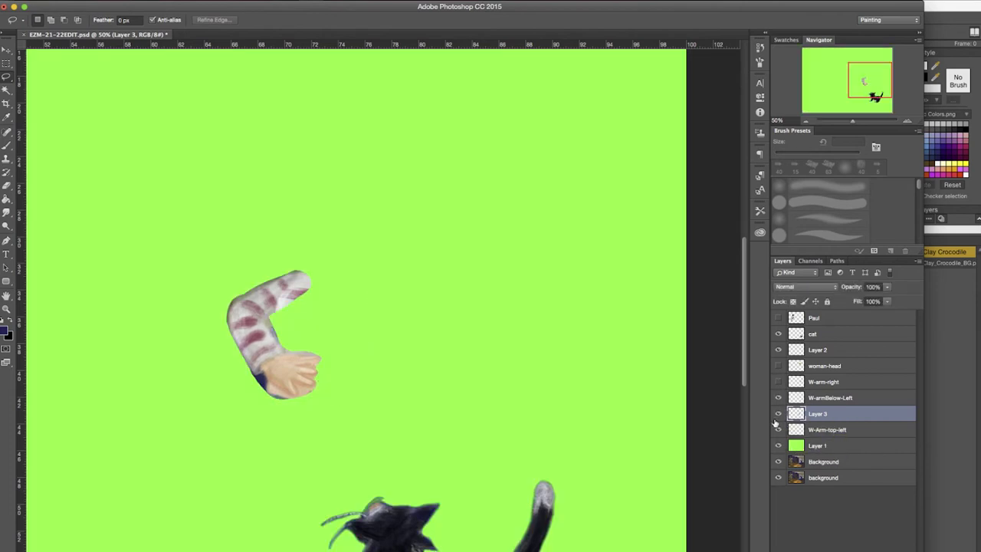
pyautogui.keyDown('shift'); pyautogui.click(843, 400); pyautogui.keyUp('shift')
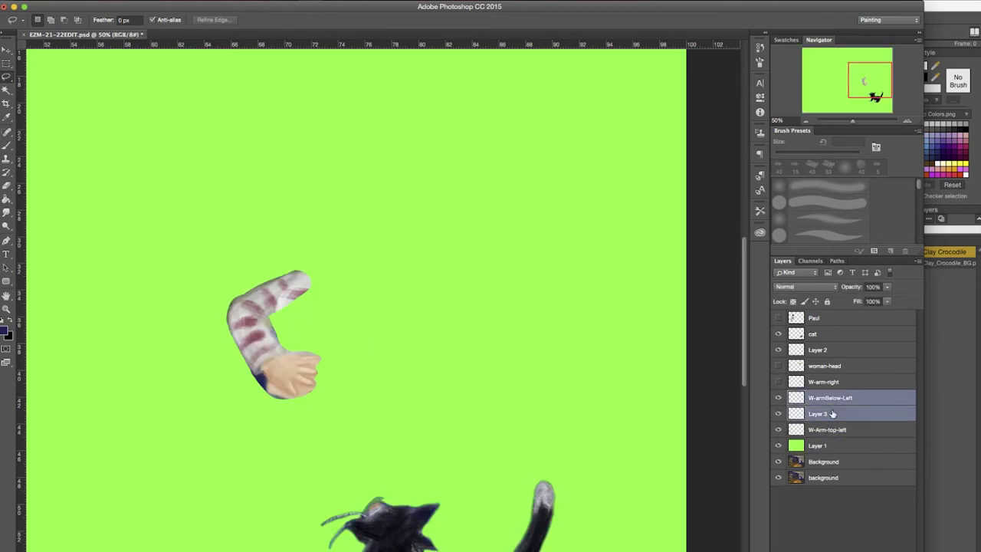
pyautogui.hotkey('ctrl', 'e')
# - Isolate the W-Arm-top-left piece and clone sampled sleeve texture over its shoulder end using a smaller Clone Stamp brush
pyautogui.click(821, 414)
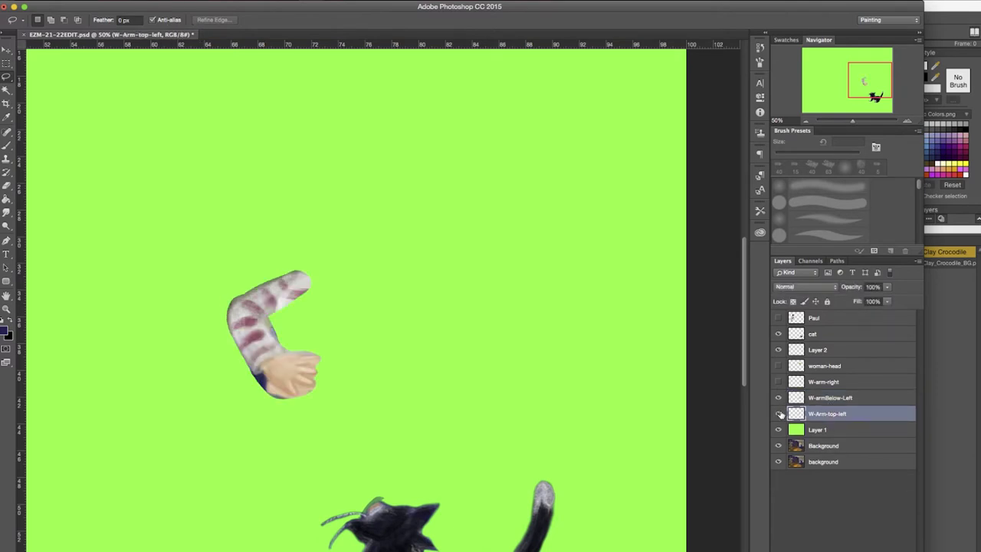
pyautogui.click(779, 398)
pyautogui.press('z')
pyautogui.moveTo(258, 277)
pyautogui.mouseDown()
pyautogui.moveTo(350, 314)
pyautogui.moveTo(360, 350)
pyautogui.mouseUp()
pyautogui.press('s')
pyautogui.press('[')
pyautogui.press('[')
pyautogui.press('[')
pyautogui.press('[')
pyautogui.press('[')
pyautogui.press('[')
pyautogui.press('[')
pyautogui.press('[')
pyautogui.press('[')
pyautogui.press('[')
pyautogui.press('[')
pyautogui.keyDown('alt'); pyautogui.click(291, 329); pyautogui.keyUp('alt')
pyautogui.keyDown('alt'); pyautogui.click(362, 299); pyautogui.keyUp('alt')
pyautogui.moveTo(377, 291)
pyautogui.mouseDown()
pyautogui.moveTo(398, 281)
pyautogui.moveTo(379, 270)
pyautogui.mouseUp()
# - Clean the outer edges of the W-Arm-top-left sleeve with a 9 px eraser
pyautogui.press('e')
pyautogui.moveTo(185, 342); pyautogui.dragTo(269, 299)
pyautogui.press('[')
pyautogui.press('[')
pyautogui.press('[')
pyautogui.press('[')
pyautogui.moveTo(157, 425)
pyautogui.mouseDown()
pyautogui.moveTo(302, 285)
pyautogui.moveTo(418, 252)
pyautogui.mouseUp()
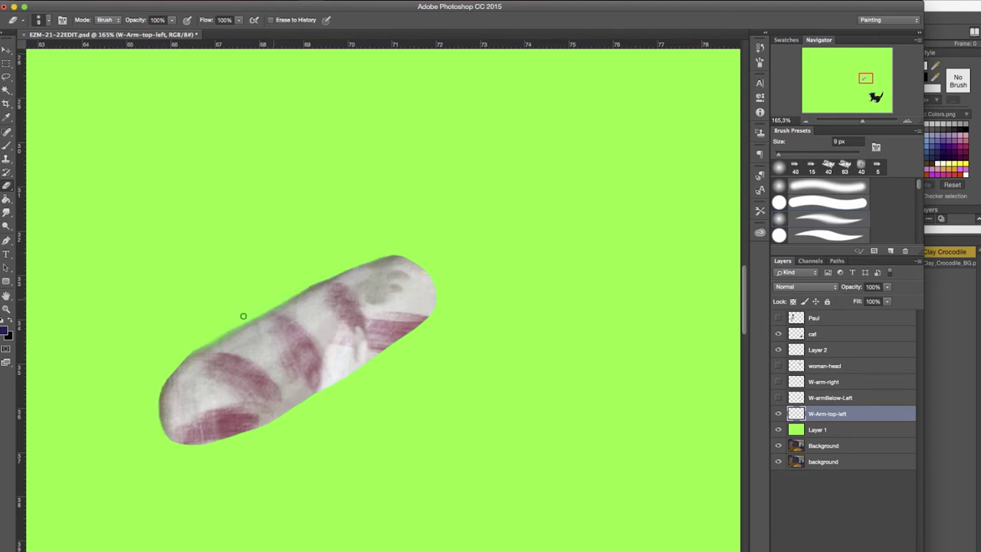
pyautogui.moveTo(299, 287); pyautogui.dragTo(402, 254)
# - Repaint the sleeve's stripes, elbow and shoulder end on a new layer with sampled colours and a 4 px brush, and merge it down
pyautogui.press('b')
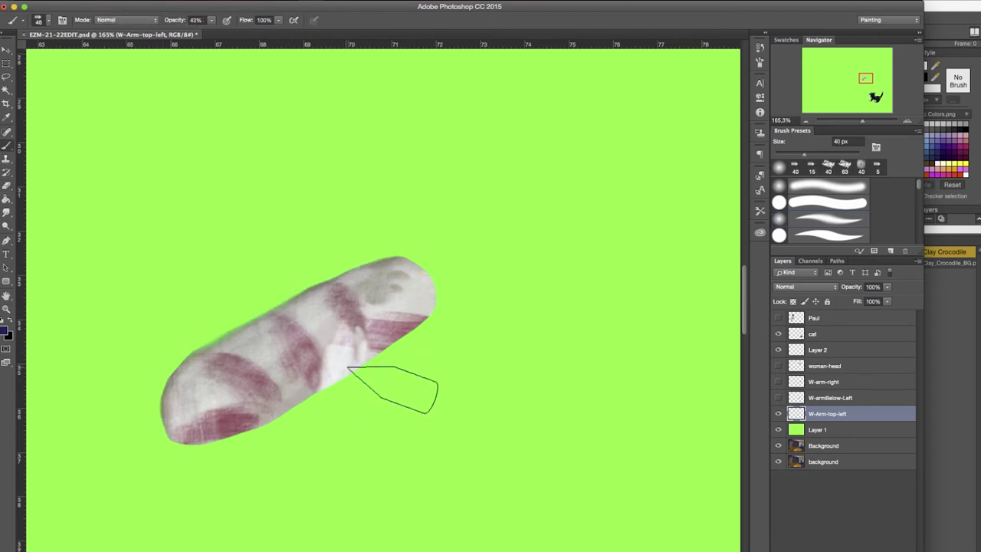
pyautogui.hotkey('ctrl', 'alt', 'shift', 'n')
pyautogui.moveTo(335, 340)
pyautogui.mouseDown()
pyautogui.moveTo(335, 359)
pyautogui.moveTo(338, 333)
pyautogui.mouseUp()
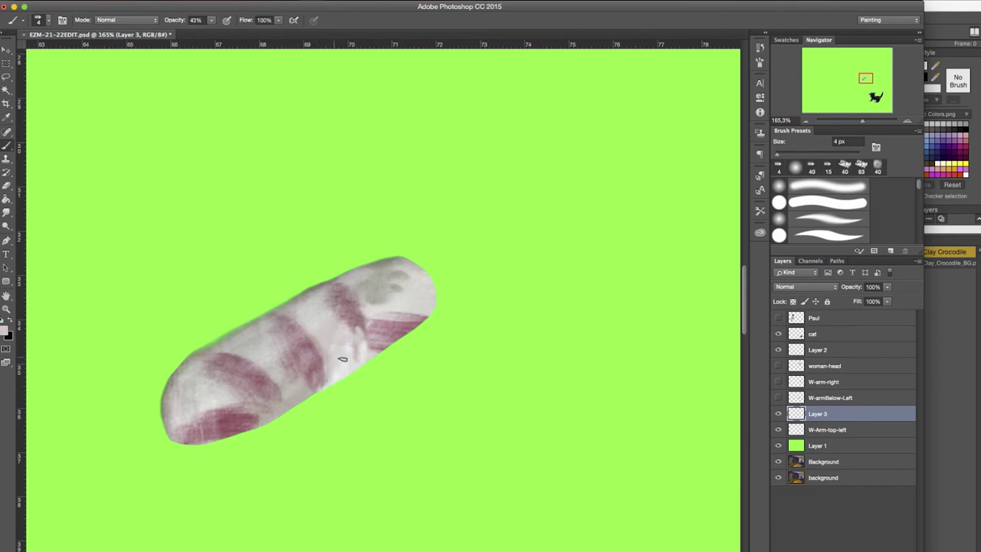
pyautogui.moveTo(336, 371)
pyautogui.mouseDown()
pyautogui.moveTo(346, 353)
pyautogui.moveTo(335, 349)
pyautogui.moveTo(359, 353)
pyautogui.moveTo(364, 336)
pyautogui.moveTo(363, 370)
pyautogui.mouseUp()
pyautogui.keyDown('alt'); pyautogui.click(210, 400); pyautogui.keyUp('alt')
pyautogui.moveTo(201, 416)
pyautogui.mouseDown()
pyautogui.moveTo(234, 421)
pyautogui.moveTo(196, 430)
pyautogui.moveTo(244, 422)
pyautogui.mouseUp()
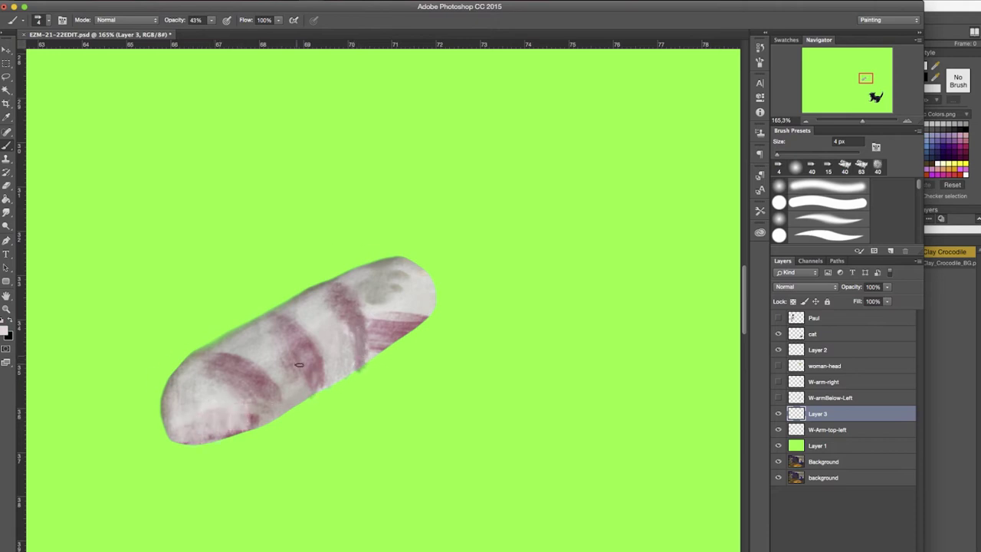
pyautogui.keyDown('alt'); pyautogui.click(345, 353); pyautogui.keyUp('alt')
pyautogui.moveTo(375, 356)
pyautogui.mouseDown()
pyautogui.moveTo(376, 322)
pyautogui.moveTo(418, 324)
pyautogui.moveTo(381, 309)
pyautogui.mouseUp()
pyautogui.press('super+e')
# - Trim the upper-arm sleeve's edges with the 9 px eraser and smooth its shoulder end with the 9 px brush
pyautogui.press('e')
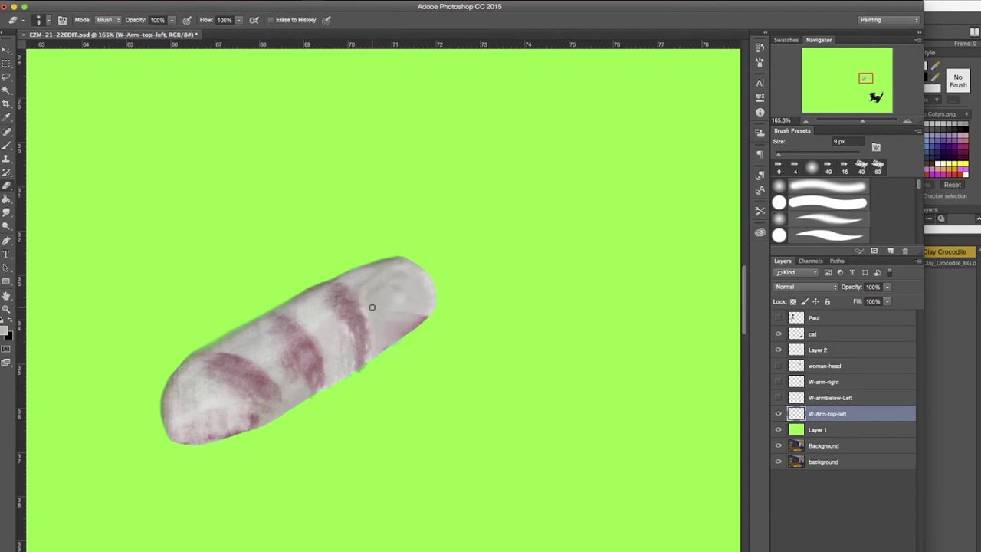
pyautogui.moveTo(186, 352); pyautogui.dragTo(307, 284)
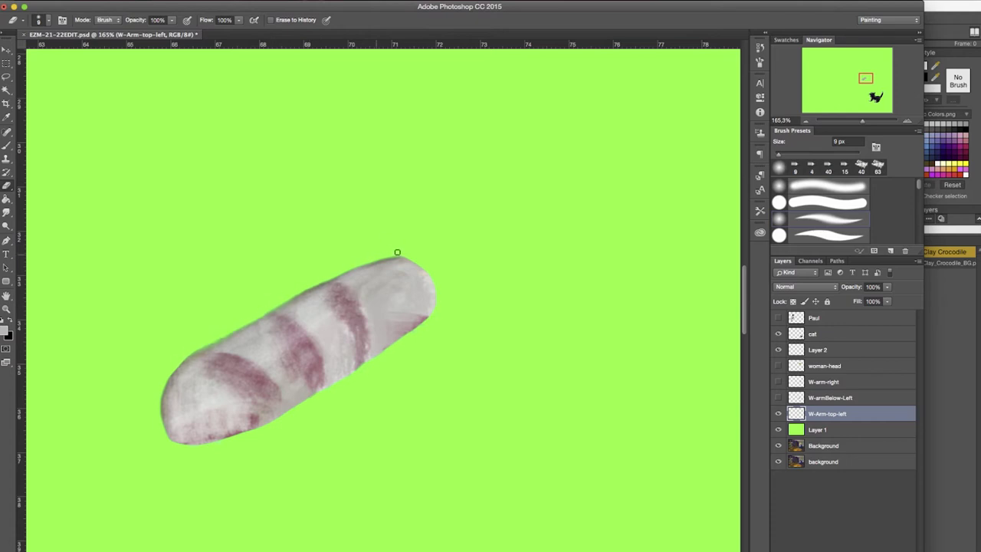
pyautogui.press('b')
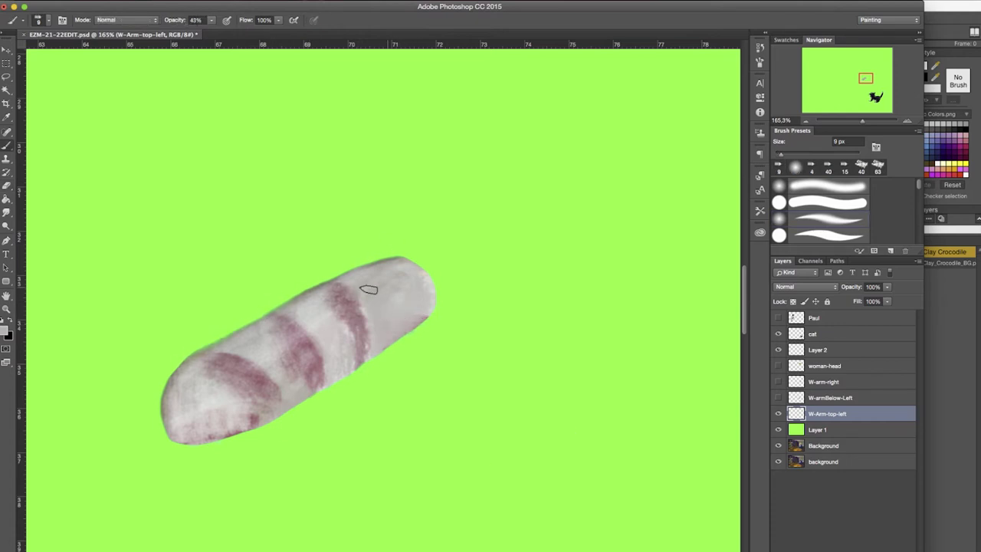
# - Isolate W-armBelow-Left and erase the chair and belly remnants around the cuff and between the fingers with a 9 px eraser
pyautogui.click(779, 414)
pyautogui.click(779, 398)
pyautogui.press('e')
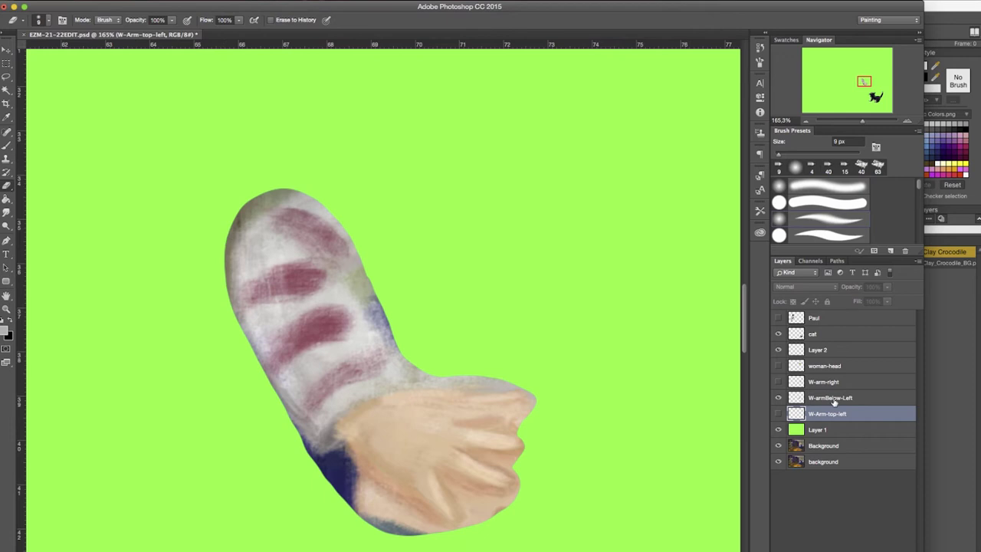
pyautogui.click(834, 398)
pyautogui.moveTo(318, 459); pyautogui.dragTo(359, 482)
pyautogui.moveTo(454, 486); pyautogui.dragTo(518, 497)
pyautogui.moveTo(466, 452); pyautogui.dragTo(481, 458)
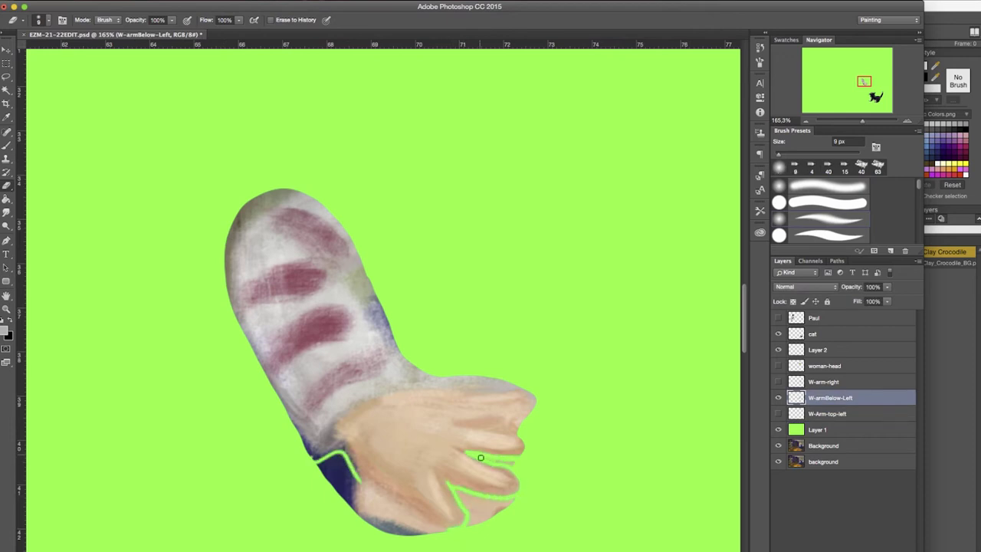
pyautogui.moveTo(497, 512)
pyautogui.mouseDown()
pyautogui.moveTo(482, 518)
pyautogui.moveTo(352, 469)
pyautogui.moveTo(338, 449)
pyautogui.moveTo(349, 499)
pyautogui.moveTo(322, 460)
pyautogui.mouseUp()
pyautogui.moveTo(289, 422); pyautogui.dragTo(316, 457)
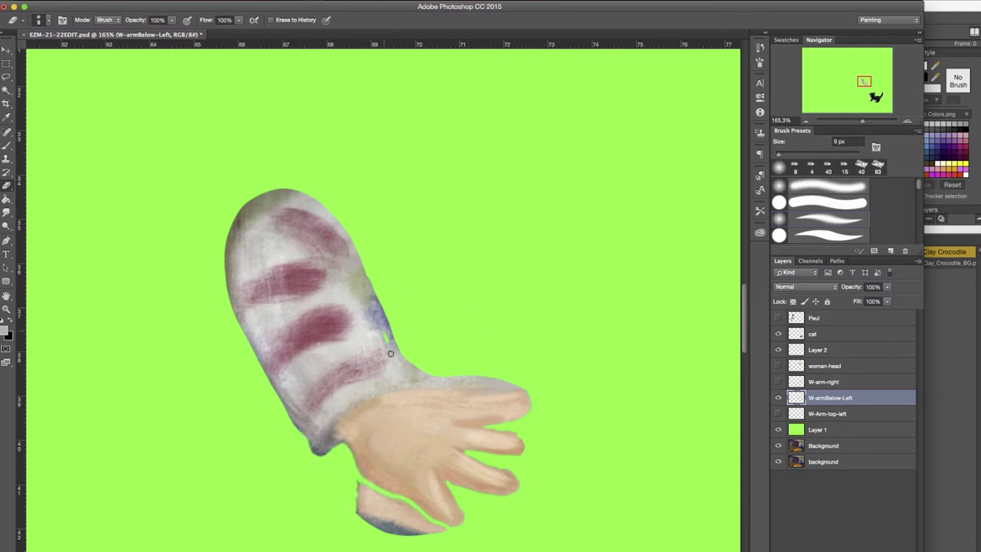
# - Erase the remnants along the inner forearm, around the elbow, and above and below the hand on W-armBelow-Left
pyautogui.moveTo(365, 510); pyautogui.dragTo(367, 530)
pyautogui.moveTo(376, 310)
pyautogui.mouseDown()
pyautogui.moveTo(328, 238)
pyautogui.moveTo(360, 273)
pyautogui.moveTo(400, 355)
pyautogui.moveTo(349, 239)
pyautogui.moveTo(295, 200)
pyautogui.moveTo(268, 197)
pyautogui.mouseUp()
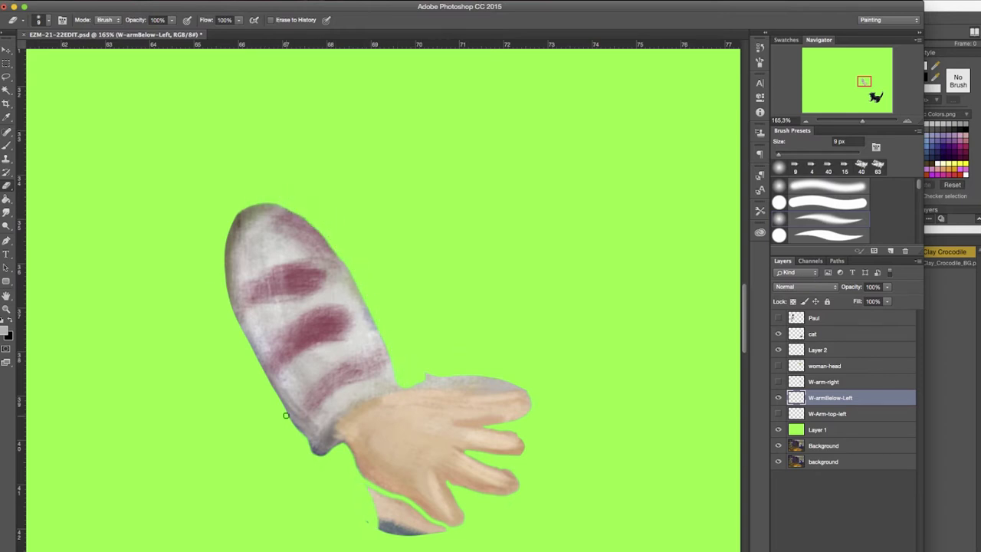
pyautogui.moveTo(372, 494)
pyautogui.mouseDown()
pyautogui.moveTo(376, 508)
pyautogui.moveTo(432, 533)
pyautogui.moveTo(410, 514)
pyautogui.mouseUp()
pyautogui.moveTo(466, 386); pyautogui.dragTo(402, 386)
pyautogui.moveTo(478, 380); pyautogui.dragTo(549, 382)
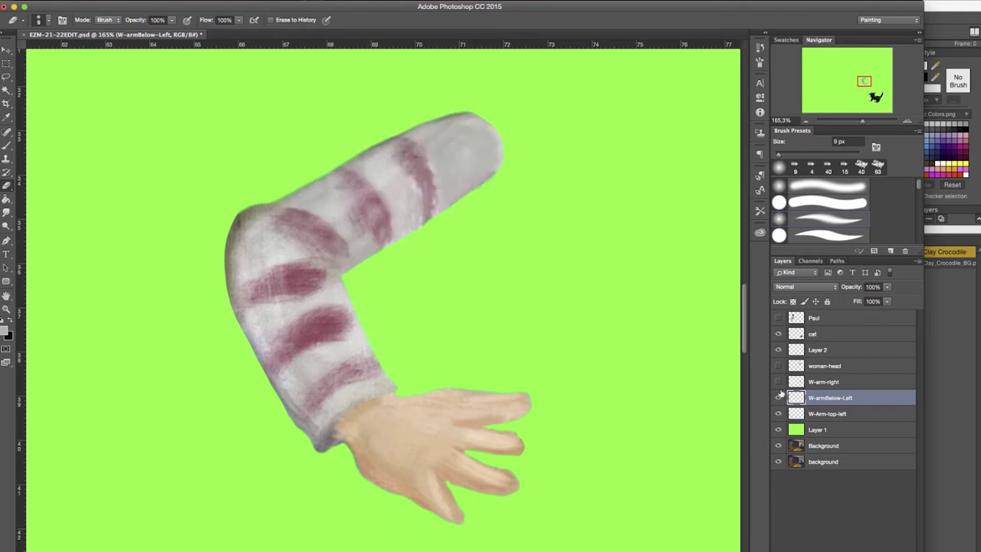
# - Try rotating the W-armBelow-Left piece about its elbow, and discard the transformation
pyautogui.hotkey('ctrl', 't')
pyautogui.moveTo(330, 328); pyautogui.dragTo(244, 242)
pyautogui.moveTo(566, 543); pyautogui.dragTo(558, 519)
pyautogui.click(6, 63)
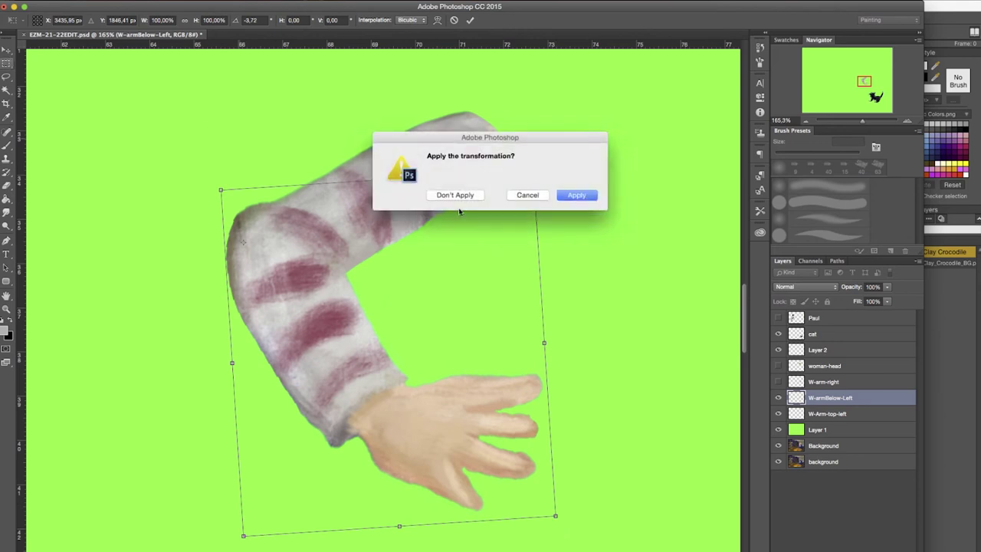
pyautogui.click(456, 197)
# - Copy the woman's neck and torso from the Background painting to a new layer named mask-body
pyautogui.click(779, 398)
pyautogui.click(779, 414)
pyautogui.click(823, 446)
pyautogui.click(779, 430)
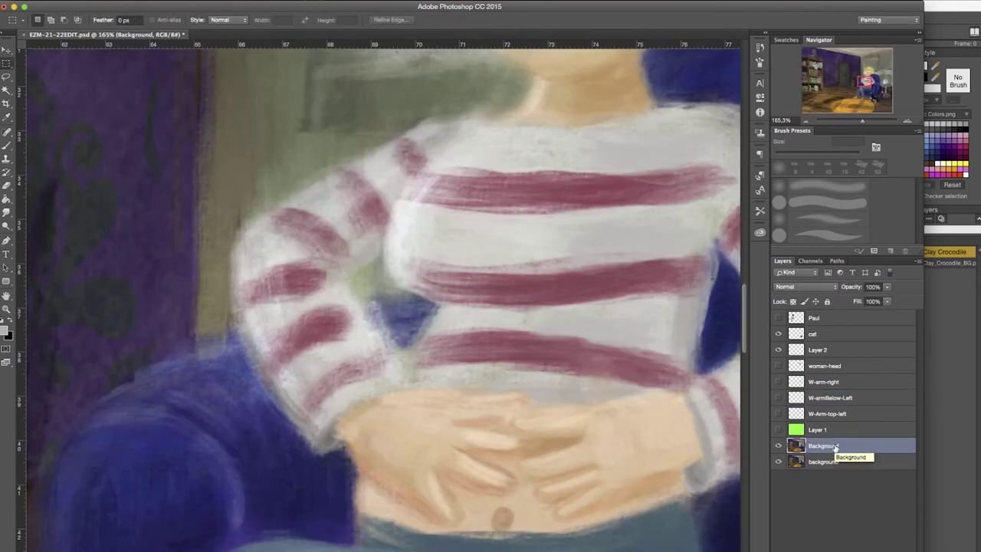
pyautogui.press('l')
pyautogui.press('super+1')
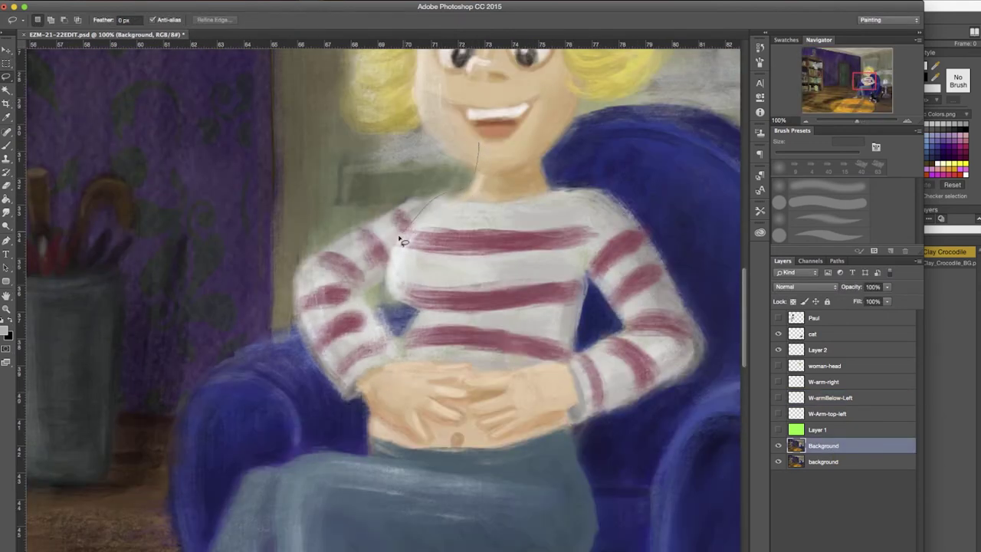
pyautogui.moveTo(536, 157); pyautogui.dragTo(480, 146)
pyautogui.press('super+j')
pyautogui.write('mask-body')
pyautogui.press('Return')
# - Place mask-body directly above the green Layer 1 and paint over the chin remnants on the neck with skin tones
pyautogui.moveTo(833, 446); pyautogui.dragTo(828, 423)
pyautogui.click(779, 445)
pyautogui.press('e')
pyautogui.press('j')
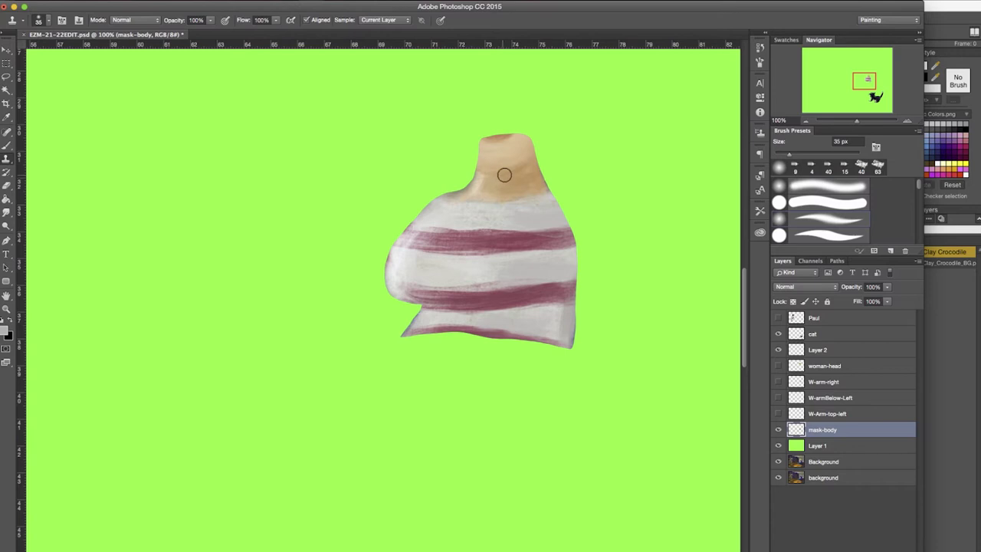
pyautogui.moveTo(487, 176)
pyautogui.mouseDown()
pyautogui.moveTo(505, 135)
pyautogui.moveTo(497, 132)
pyautogui.moveTo(496, 164)
pyautogui.moveTo(527, 136)
pyautogui.mouseUp()
pyautogui.press('b')
pyautogui.keyDown('alt'); pyautogui.click(516, 162); pyautogui.keyUp('alt')
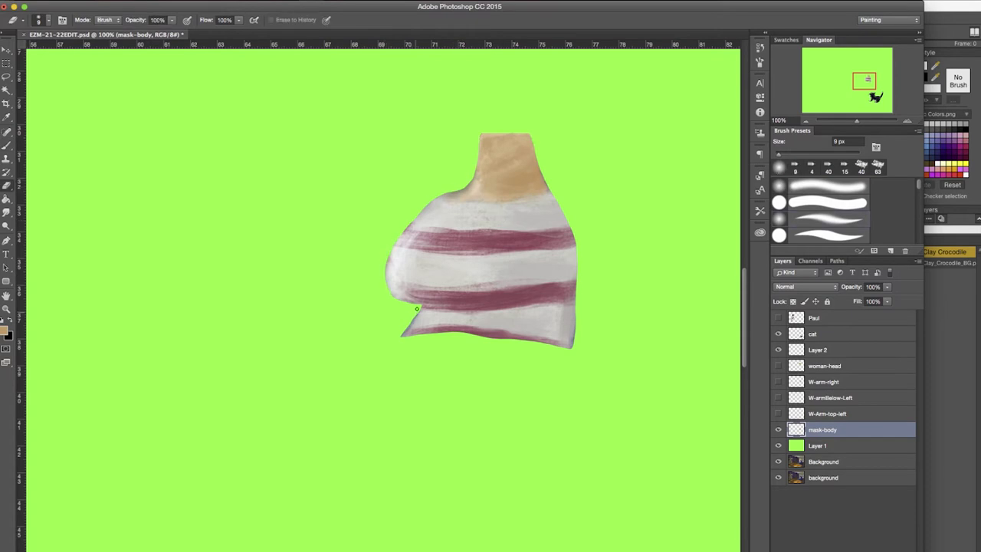
# - Move mask-body directly above W-armBelow-Left and preview it with the head and both left-arm pieces
pyautogui.moveTo(830, 430); pyautogui.dragTo(829, 390)
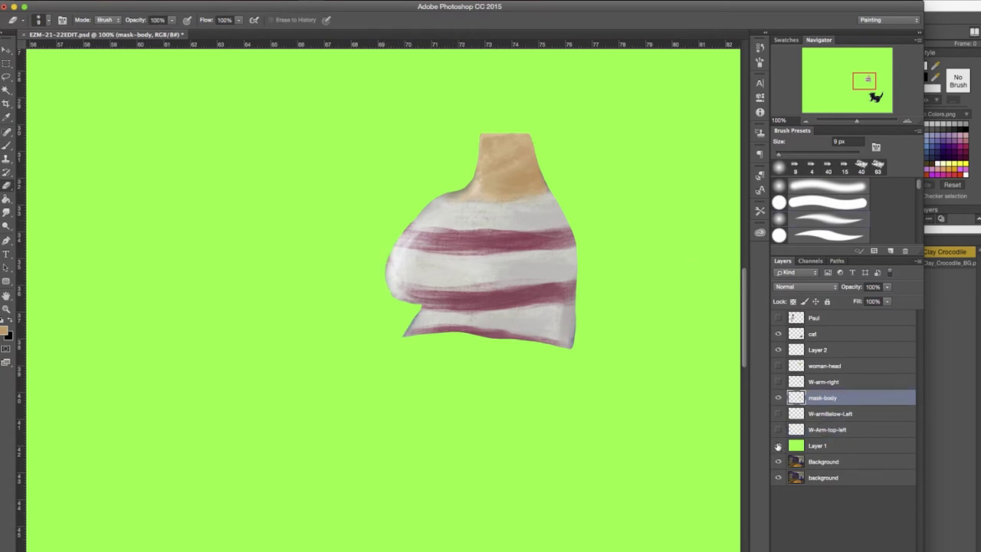
pyautogui.click(779, 446)
pyautogui.click(779, 366)
pyautogui.press('v')
pyautogui.moveTo(509, 99); pyautogui.dragTo(513, 101)
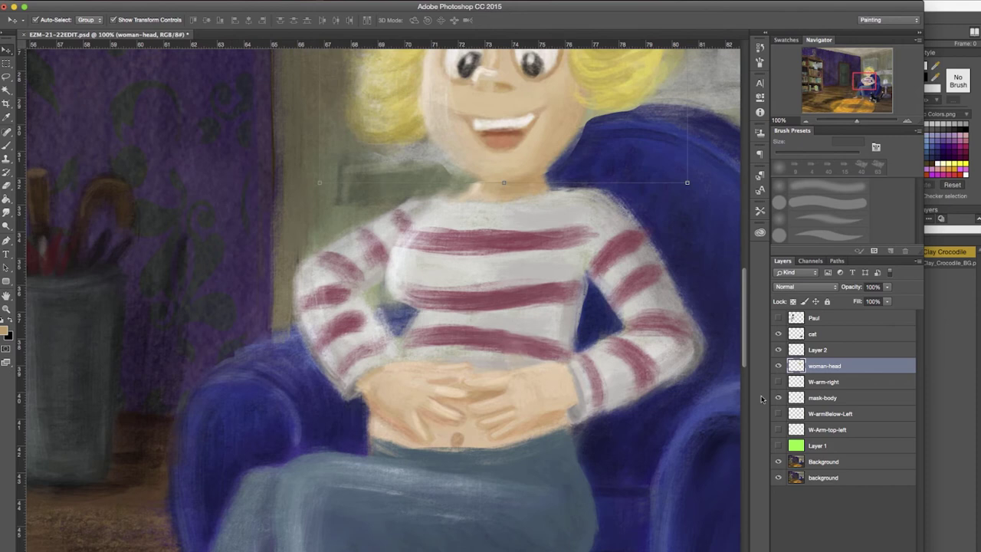
pyautogui.click(779, 366)
pyautogui.click(778, 446)
pyautogui.click(778, 413)
pyautogui.click(779, 429)
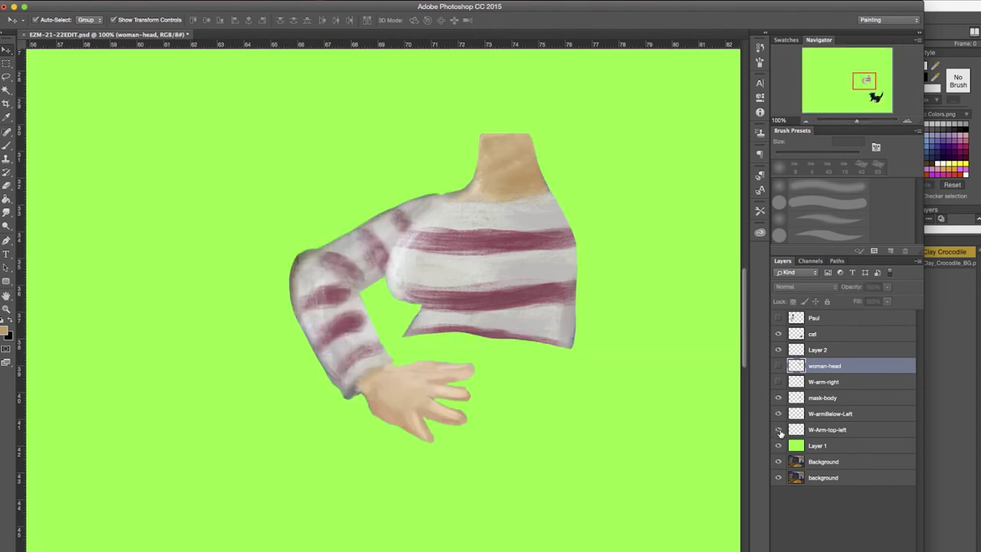
# - Isolate W-arm-right on the green layer and trim its inner forearm and upper-arm edge with the 9 px eraser
pyautogui.click(779, 382)
pyautogui.click(834, 382)
pyautogui.moveTo(779, 429); pyautogui.dragTo(779, 398)
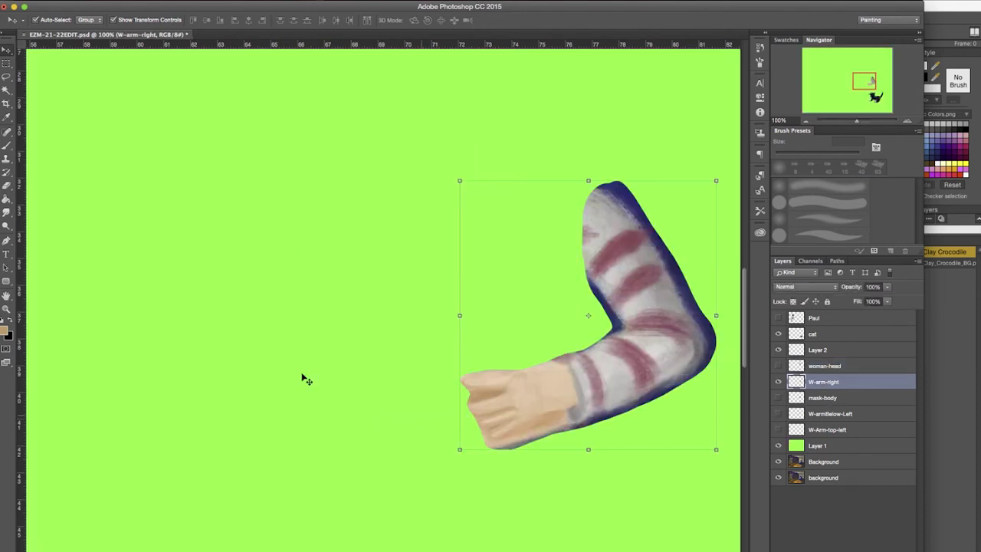
pyautogui.press('z')
pyautogui.hscroll(4, 306, 360)
pyautogui.scroll(2, 307, 360)
pyautogui.press('v')
pyautogui.press('e')
pyautogui.moveTo(495, 387); pyautogui.dragTo(475, 350)
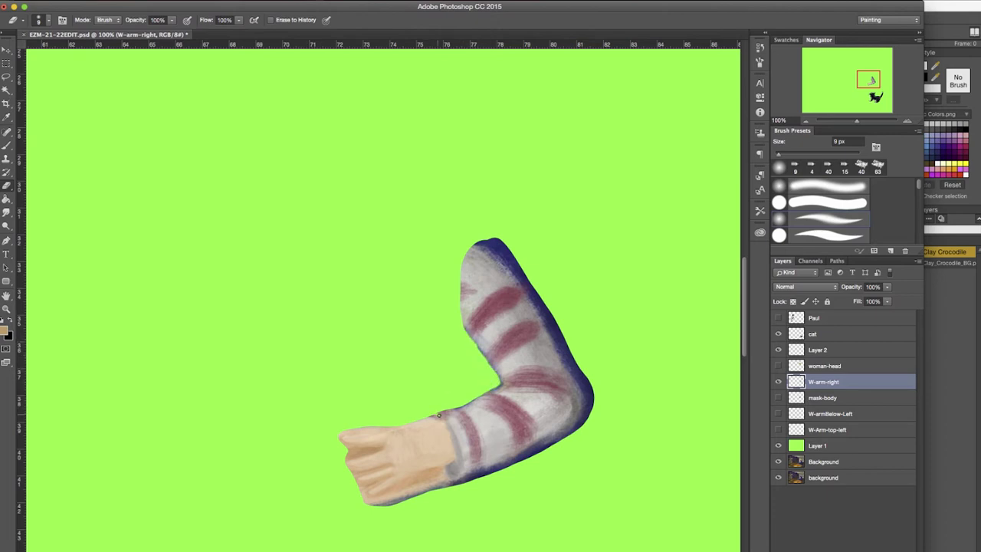
pyautogui.moveTo(482, 240)
pyautogui.mouseDown()
pyautogui.moveTo(509, 261)
pyautogui.moveTo(559, 354)
pyautogui.moveTo(574, 428)
pyautogui.moveTo(466, 475)
pyautogui.moveTo(407, 531)
pyautogui.moveTo(455, 478)
pyautogui.moveTo(507, 464)
pyautogui.moveTo(558, 430)
pyautogui.moveTo(509, 467)
pyautogui.moveTo(571, 436)
pyautogui.moveTo(593, 388)
pyautogui.mouseUp()
pyautogui.press(']')
pyautogui.press(']')
pyautogui.press(']')
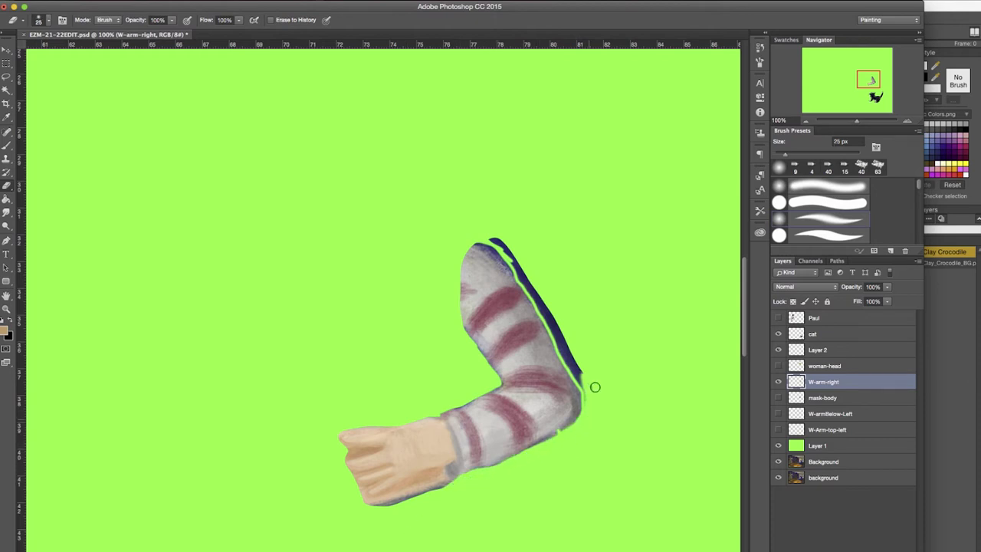
pyautogui.click(330, 2)
pyautogui.click(332, 185)
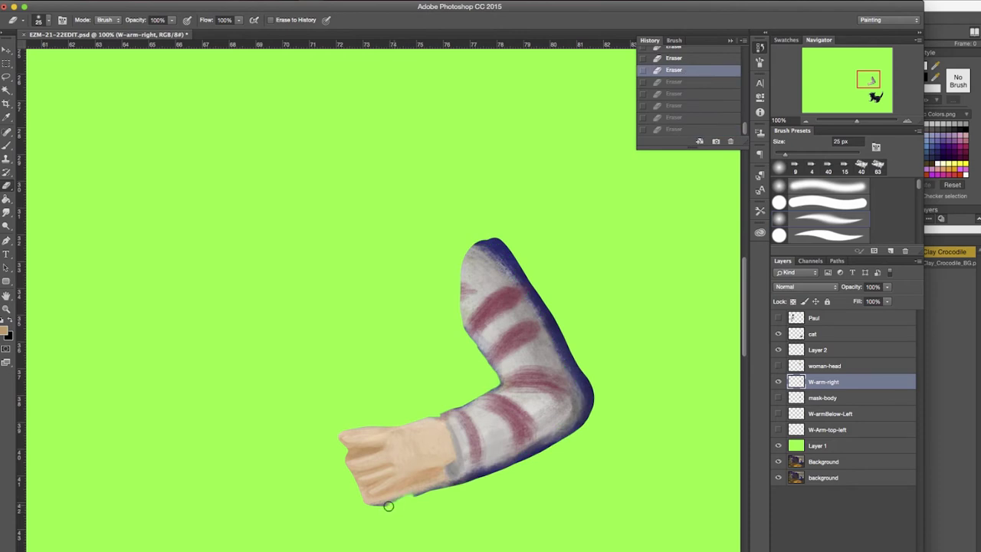
# - Erase the blue chair strip along W-arm-right's shoulder, outer upper arm, elbow and forearm with the 25 px eraser
pyautogui.moveTo(495, 469)
pyautogui.mouseDown()
pyautogui.moveTo(556, 439)
pyautogui.moveTo(588, 371)
pyautogui.mouseUp()
pyautogui.moveTo(585, 416)
pyautogui.mouseDown()
pyautogui.moveTo(510, 467)
pyautogui.moveTo(373, 508)
pyautogui.moveTo(432, 485)
pyautogui.moveTo(358, 499)
pyautogui.mouseUp()
pyautogui.moveTo(449, 481)
pyautogui.mouseDown()
pyautogui.moveTo(535, 447)
pyautogui.moveTo(580, 362)
pyautogui.mouseUp()
pyautogui.moveTo(477, 244)
pyautogui.mouseDown()
pyautogui.moveTo(490, 228)
pyautogui.moveTo(577, 384)
pyautogui.moveTo(535, 285)
pyautogui.moveTo(499, 245)
pyautogui.moveTo(525, 295)
pyautogui.mouseUp()
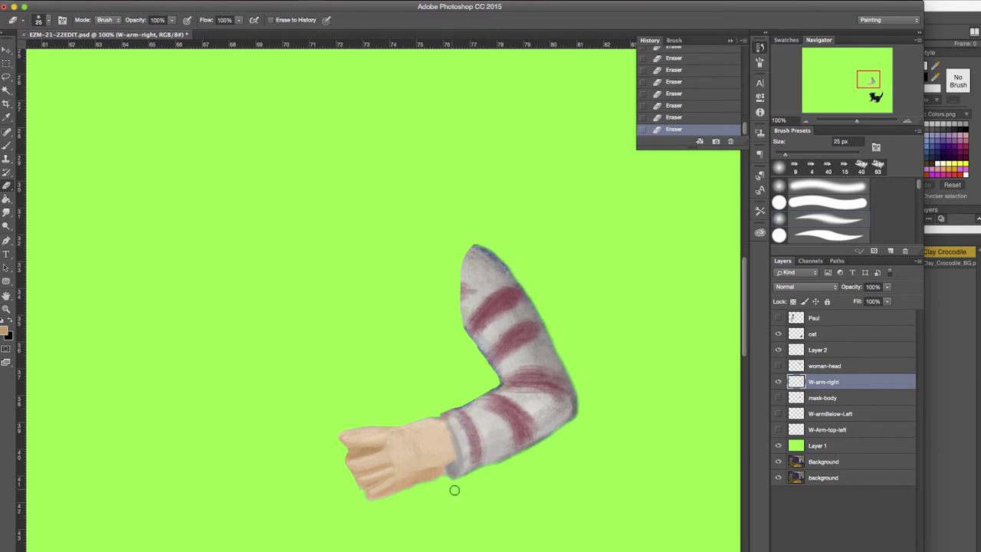
# - Trim the inner edge, forearm underside and hand of W-arm-right, and enlarge the eraser to 300 px
pyautogui.moveTo(417, 417)
pyautogui.mouseDown()
pyautogui.moveTo(492, 385)
pyautogui.moveTo(471, 346)
pyautogui.moveTo(468, 244)
pyautogui.mouseUp()
pyautogui.moveTo(559, 436); pyautogui.dragTo(517, 456)
pyautogui.moveTo(373, 502); pyautogui.dragTo(448, 477)
pyautogui.press(']')
pyautogui.press(']')
pyautogui.press(']')
pyautogui.press(']')
pyautogui.press(']')
pyautogui.press(']')
pyautogui.press(']')
pyautogui.press(']')
pyautogui.press(']')
pyautogui.press(']')
pyautogui.press(']')
pyautogui.press(']')
pyautogui.press(']')
pyautogui.press(']')
pyautogui.press(']')
pyautogui.press(']')
# - Hide the green layer and the original Background, show all the woman's pieces, and check the assembled figure over the clean background
pyautogui.click(779, 446)
pyautogui.click(779, 382)
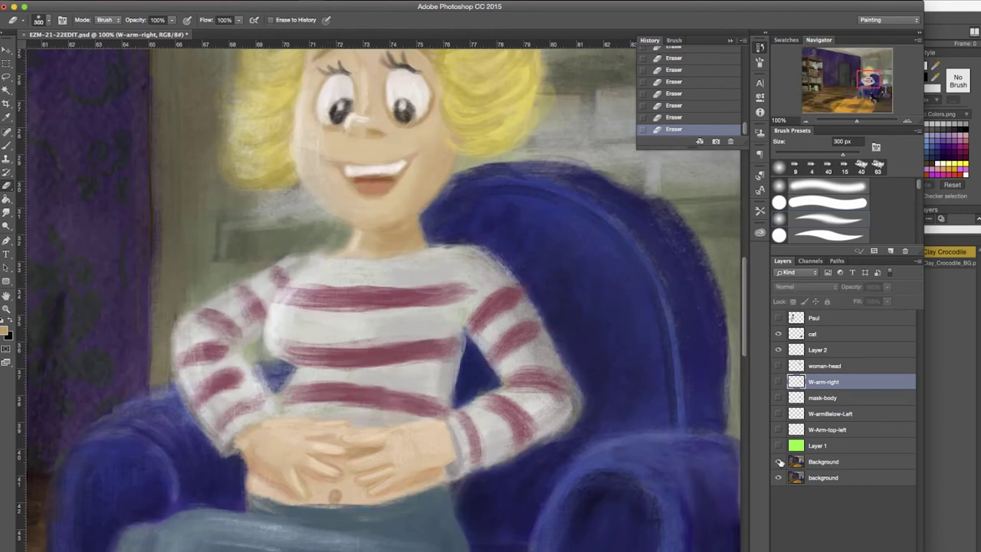
pyautogui.click(779, 462)
pyautogui.moveTo(779, 369); pyautogui.dragTo(780, 430)
pyautogui.press('super+minus')
pyautogui.press('super+minus')
pyautogui.press('v')
pyautogui.moveTo(425, 343); pyautogui.dragTo(428, 294)
pyautogui.moveTo(497, 414)
pyautogui.mouseDown()
pyautogui.moveTo(478, 426)
pyautogui.moveTo(484, 414)
pyautogui.moveTo(490, 421)
pyautogui.mouseUp()
pyautogui.click(6, 64)
pyautogui.click(466, 197)
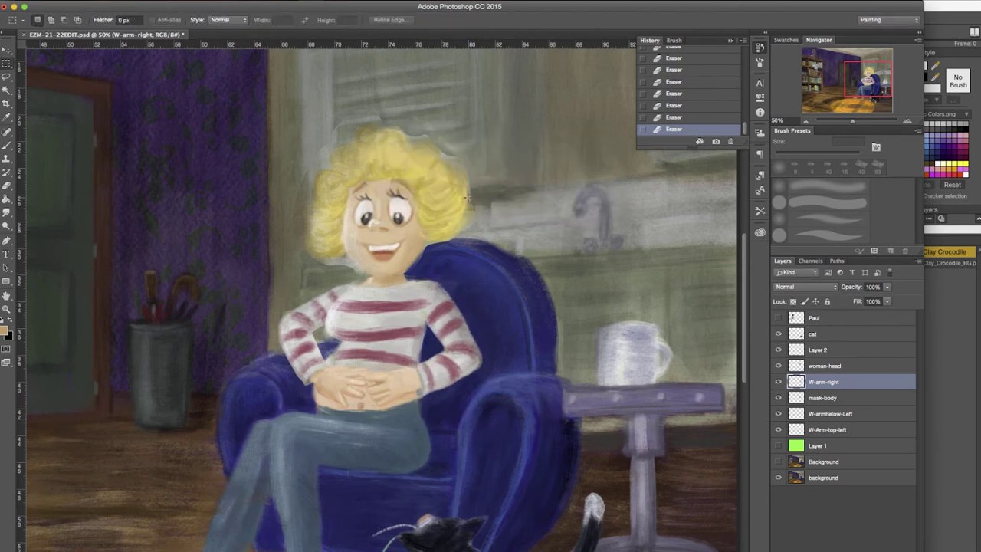
# - Isolate woman-head on the green layer and erase the chair remnants beside the jaw and under the hair
pyautogui.click(780, 446)
pyautogui.click(813, 365)
pyautogui.press('super+plus')
pyautogui.press('super+plus')
pyautogui.moveTo(779, 382); pyautogui.dragTo(779, 431)
pyautogui.scroll(5, 624, 508)
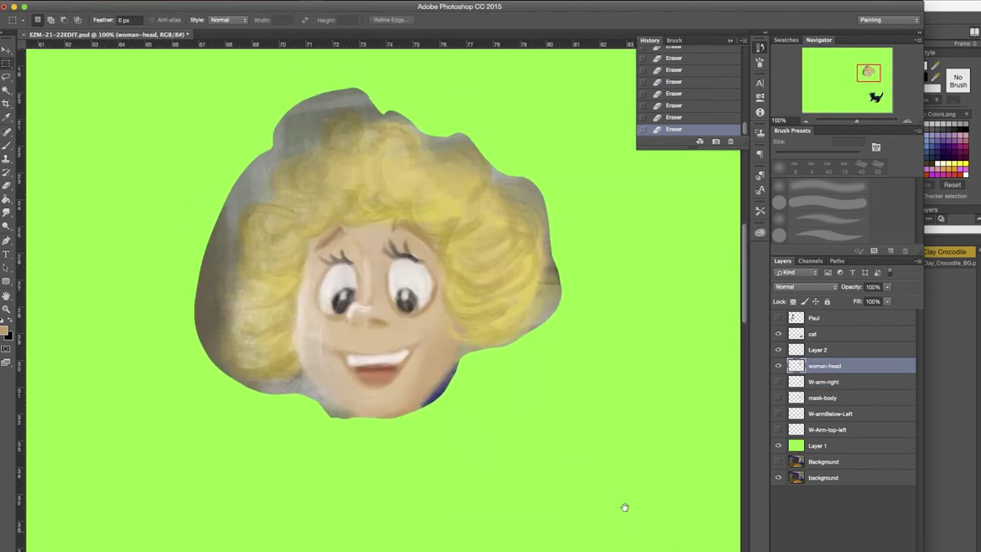
pyautogui.press('e')
pyautogui.press('[')
pyautogui.press('[')
pyautogui.moveTo(462, 369); pyautogui.dragTo(421, 413)
pyautogui.moveTo(466, 351); pyautogui.dragTo(478, 351)
# - Erase the wall remnants around the whole outline of the hair on woman-head
pyautogui.moveTo(302, 388)
pyautogui.mouseDown()
pyautogui.moveTo(335, 419)
pyautogui.moveTo(335, 409)
pyautogui.moveTo(253, 387)
pyautogui.moveTo(226, 226)
pyautogui.moveTo(201, 302)
pyautogui.moveTo(225, 252)
pyautogui.moveTo(235, 192)
pyautogui.moveTo(326, 112)
pyautogui.moveTo(305, 115)
pyautogui.moveTo(401, 102)
pyautogui.mouseUp()
pyautogui.moveTo(246, 395)
pyautogui.mouseDown()
pyautogui.moveTo(285, 392)
pyautogui.moveTo(297, 379)
pyautogui.moveTo(204, 361)
pyautogui.moveTo(456, 368)
pyautogui.moveTo(439, 394)
pyautogui.moveTo(295, 383)
pyautogui.moveTo(360, 425)
pyautogui.moveTo(252, 395)
pyautogui.moveTo(279, 386)
pyautogui.moveTo(410, 426)
pyautogui.moveTo(446, 379)
pyautogui.moveTo(553, 326)
pyautogui.moveTo(558, 276)
pyautogui.moveTo(546, 219)
pyautogui.moveTo(498, 173)
pyautogui.moveTo(539, 190)
pyautogui.moveTo(563, 283)
pyautogui.moveTo(491, 347)
pyautogui.moveTo(557, 281)
pyautogui.moveTo(494, 177)
pyautogui.mouseUp()
pyautogui.moveTo(331, 113)
pyautogui.mouseDown()
pyautogui.moveTo(367, 108)
pyautogui.moveTo(440, 138)
pyautogui.moveTo(487, 132)
pyautogui.moveTo(492, 167)
pyautogui.mouseUp()
pyautogui.moveTo(314, 126)
pyautogui.mouseDown()
pyautogui.moveTo(324, 116)
pyautogui.moveTo(437, 148)
pyautogui.moveTo(451, 170)
pyautogui.mouseUp()
pyautogui.moveTo(555, 280)
pyautogui.mouseDown()
pyautogui.moveTo(544, 307)
pyautogui.moveTo(496, 172)
pyautogui.mouseUp()
# - Select loosely around the head with the Lasso, invert the selection, clear everything outside it, and deselect
pyautogui.press('v')
pyautogui.press('l')
pyautogui.moveTo(439, 134)
pyautogui.mouseDown()
pyautogui.moveTo(389, 112)
pyautogui.moveTo(230, 225)
pyautogui.moveTo(218, 404)
pyautogui.moveTo(431, 419)
pyautogui.moveTo(508, 182)
pyautogui.moveTo(439, 134)
pyautogui.mouseUp()
pyautogui.click(256, 35)
pyautogui.press('Delete')
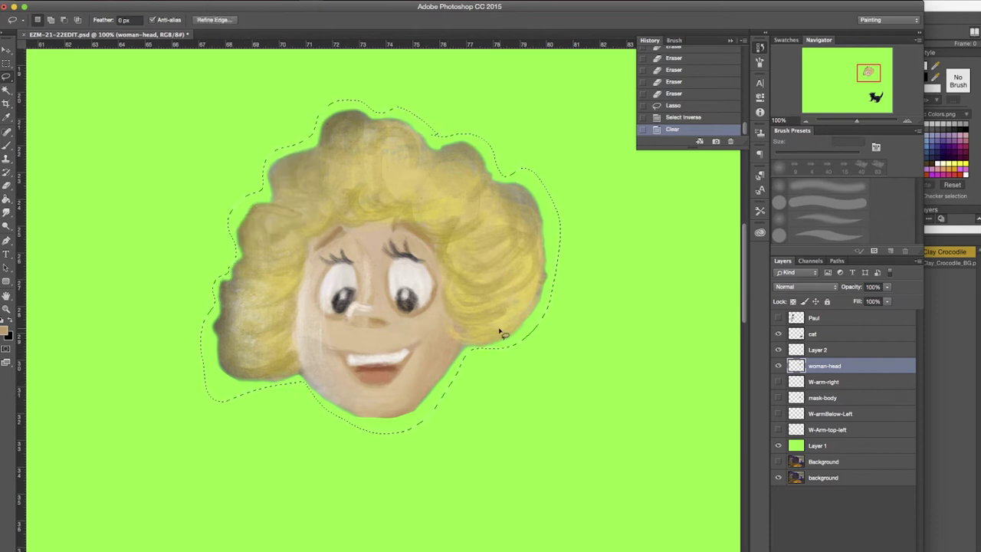
pyautogui.hotkey('ctrl', 'd')
# - Smooth the jaw and chin edge of woman-head in sampled skin tones with the 9 px brush at 43% opacity
pyautogui.press('v')
pyautogui.press('b')
pyautogui.keyDown('alt'); pyautogui.click(370, 407); pyautogui.keyUp('alt')
pyautogui.keyDown('alt'); pyautogui.click(323, 386); pyautogui.keyUp('alt')
pyautogui.moveTo(318, 391); pyautogui.dragTo(331, 401)
pyautogui.moveTo(334, 403); pyautogui.dragTo(350, 413)
pyautogui.moveTo(351, 413); pyautogui.dragTo(384, 419)
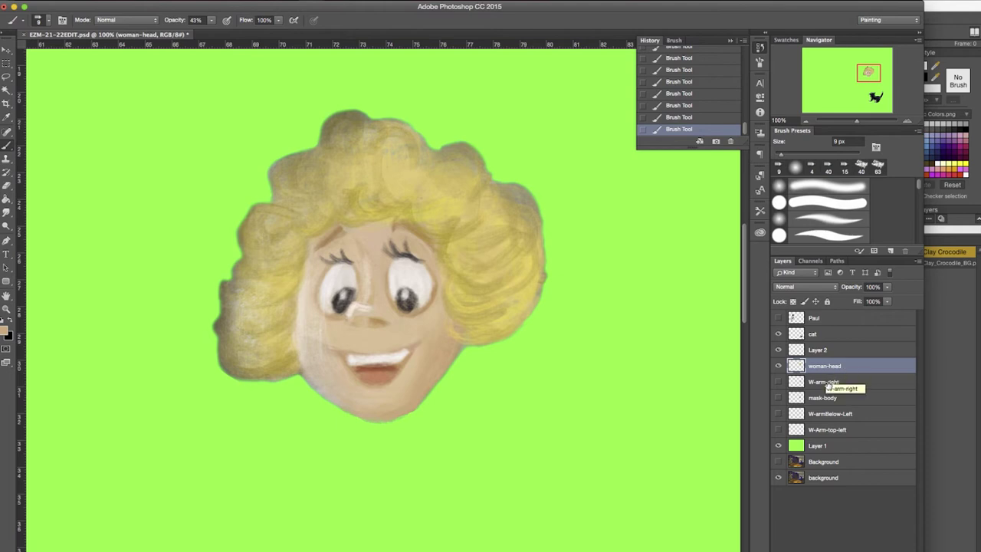
# - Copy the mouth area of woman-head to a new layer named mouth
pyautogui.press('l')
pyautogui.moveTo(319, 343)
pyautogui.mouseDown()
pyautogui.moveTo(429, 338)
pyautogui.moveTo(338, 378)
pyautogui.moveTo(324, 339)
pyautogui.mouseUp()
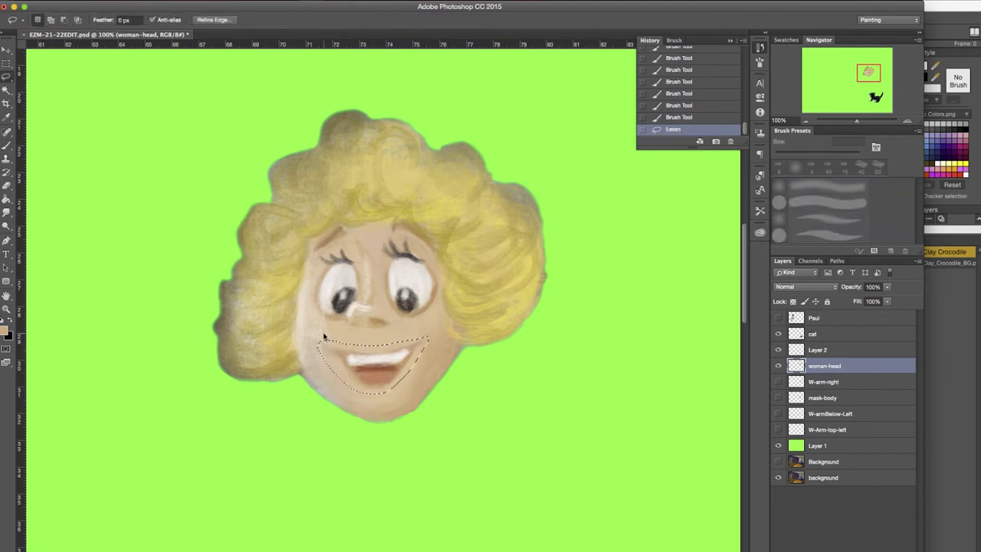
pyautogui.hotkey('ctrl', 'j')
pyautogui.doubleClick(820, 367)
pyautogui.write('mouth')
pyautogui.press('Return')
# - Paint out the mouth on woman-head in skin tones with the 9 px brush at 100% opacity
pyautogui.press('b')
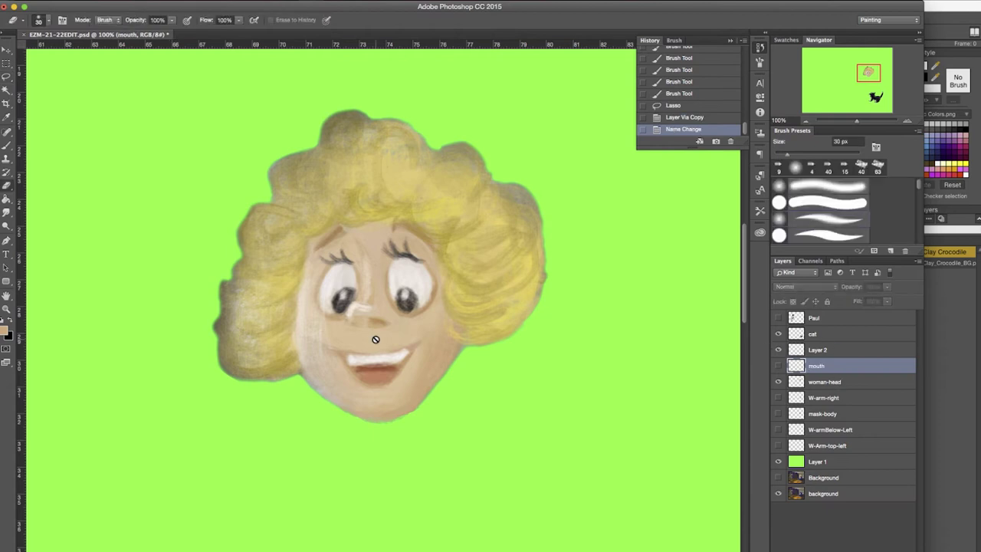
pyautogui.click(815, 379)
pyautogui.moveTo(407, 355); pyautogui.dragTo(366, 355)
pyautogui.moveTo(212, 21); pyautogui.dragTo(244, 32)
pyautogui.moveTo(365, 362)
pyautogui.mouseDown()
pyautogui.moveTo(353, 351)
pyautogui.moveTo(391, 355)
pyautogui.mouseUp()
pyautogui.moveTo(347, 352)
pyautogui.mouseDown()
pyautogui.moveTo(411, 359)
pyautogui.moveTo(381, 385)
pyautogui.moveTo(350, 363)
pyautogui.moveTo(367, 361)
pyautogui.moveTo(357, 374)
pyautogui.moveTo(386, 362)
pyautogui.mouseUp()
pyautogui.keyDown('alt'); pyautogui.click(408, 361); pyautogui.keyUp('alt')
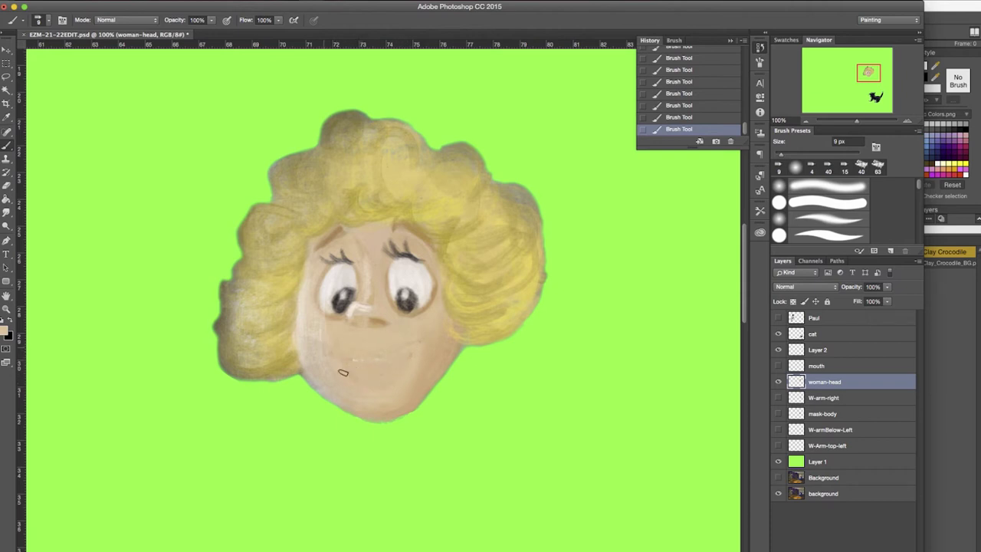
# - Show the mouth layer and rename it mouth-open
pyautogui.click(822, 366)
pyautogui.click(779, 365)
pyautogui.doubleClick(818, 366)
pyautogui.click(826, 366)
pyautogui.write('-open')
pyautogui.press('Return')
# - Duplicate mouth-open as mouth-closed, hide the original, and erase the lips and teeth from the copy
pyautogui.rightClick(807, 359)
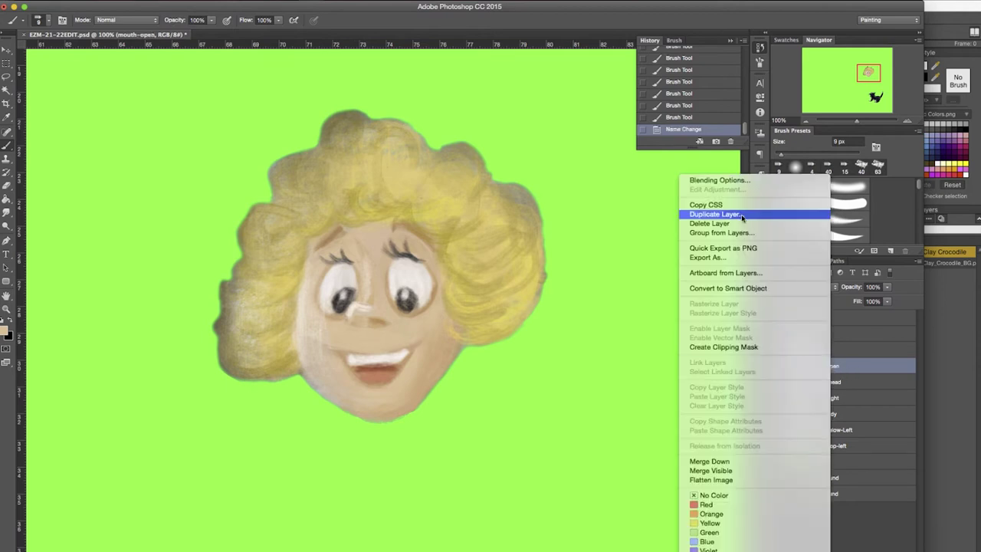
pyautogui.click(747, 214)
pyautogui.write('mouth-closed')
pyautogui.click(593, 260)
pyautogui.click(779, 382)
pyautogui.press('e')
pyautogui.moveTo(349, 364)
pyautogui.mouseDown()
pyautogui.moveTo(403, 356)
pyautogui.moveTo(389, 371)
pyautogui.moveTo(354, 378)
pyautogui.moveTo(396, 357)
pyautogui.moveTo(354, 361)
pyautogui.moveTo(407, 355)
pyautogui.mouseUp()
# - Draw a thin, curved closed smile on mouth-closed in a sampled brown with the 2 px brush
pyautogui.press('b')
pyautogui.press('[')
pyautogui.press('[')
pyautogui.press('[')
pyautogui.press('[')
pyautogui.press('[')
pyautogui.press('[')
pyautogui.press('[')
pyautogui.keyDown('alt'); pyautogui.click(378, 323); pyautogui.keyUp('alt')
pyautogui.moveTo(334, 352); pyautogui.dragTo(353, 354)
pyautogui.moveTo(345, 354); pyautogui.dragTo(368, 355)
pyautogui.moveTo(351, 354); pyautogui.dragTo(376, 355)
pyautogui.moveTo(367, 355); pyautogui.dragTo(385, 354)
pyautogui.moveTo(375, 354); pyautogui.dragTo(406, 348)
pyautogui.moveTo(398, 350); pyautogui.dragTo(415, 344)
pyautogui.keyDown('alt'); pyautogui.click(354, 356); pyautogui.keyUp('alt')
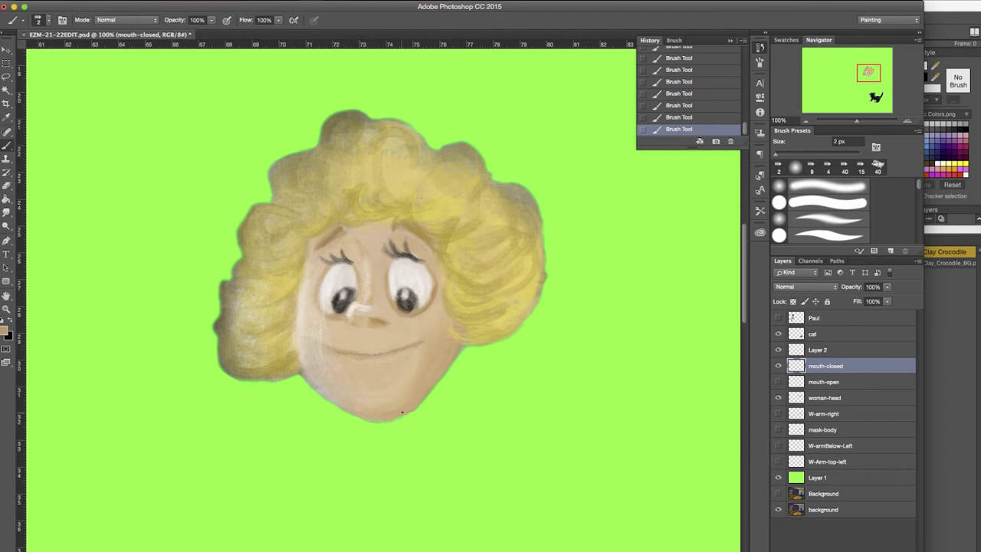
# - Nudge mouth-closed vertically and toggle mouth-open to compare the two mouths' positions on the face
pyautogui.press('v')
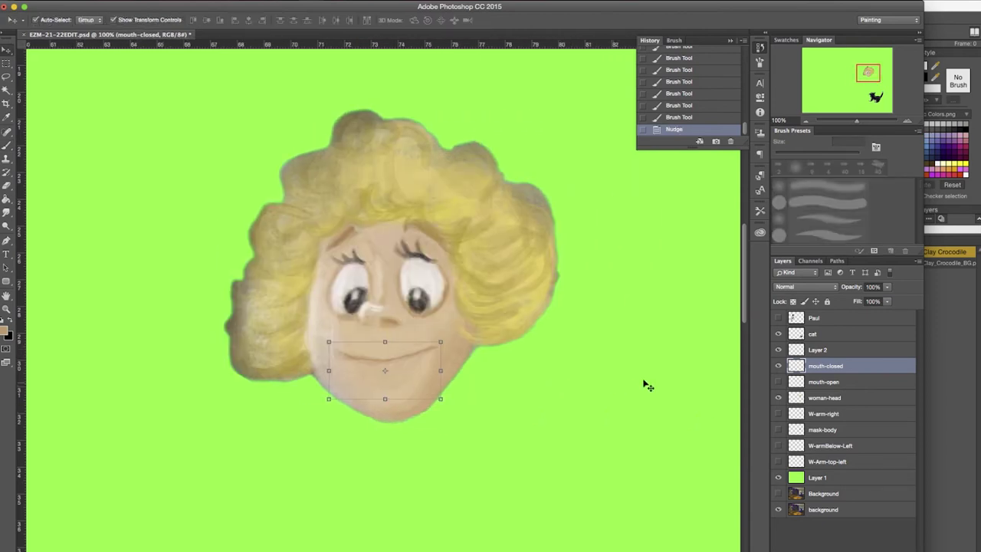
pyautogui.click(779, 381)
pyautogui.click(779, 382)
pyautogui.click(780, 382)
pyautogui.hotkey('shift', 'Up')
pyautogui.hotkey('shift', 'Up')
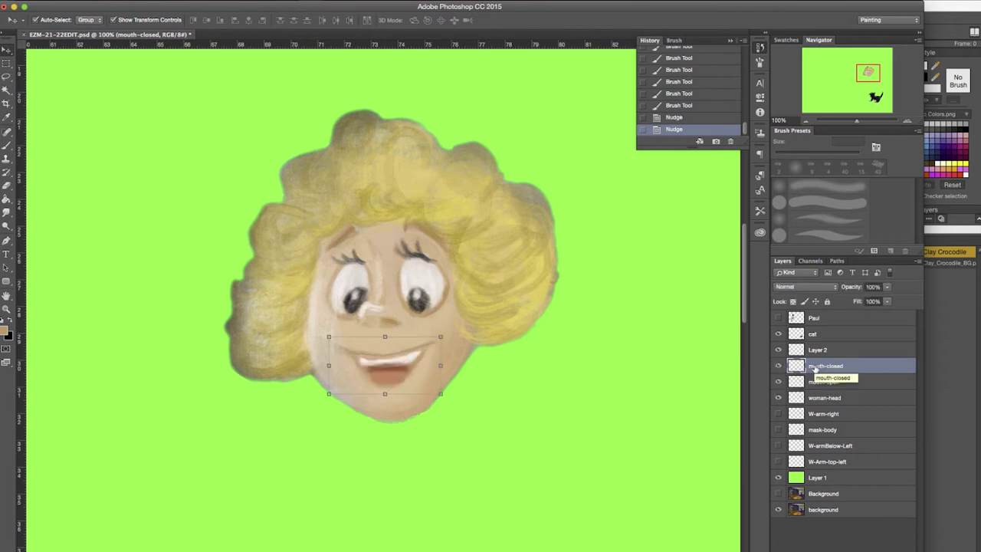
pyautogui.hotkey('shift', 'Down')
pyautogui.click(779, 382)
pyautogui.click(779, 382)
# - Extend the woman's chin and lower jaw edge on woman-head with the 2 px skin-toned brush, and erase the stray paint outside the contour
pyautogui.click(825, 349)
pyautogui.click(832, 398)
pyautogui.press('b')
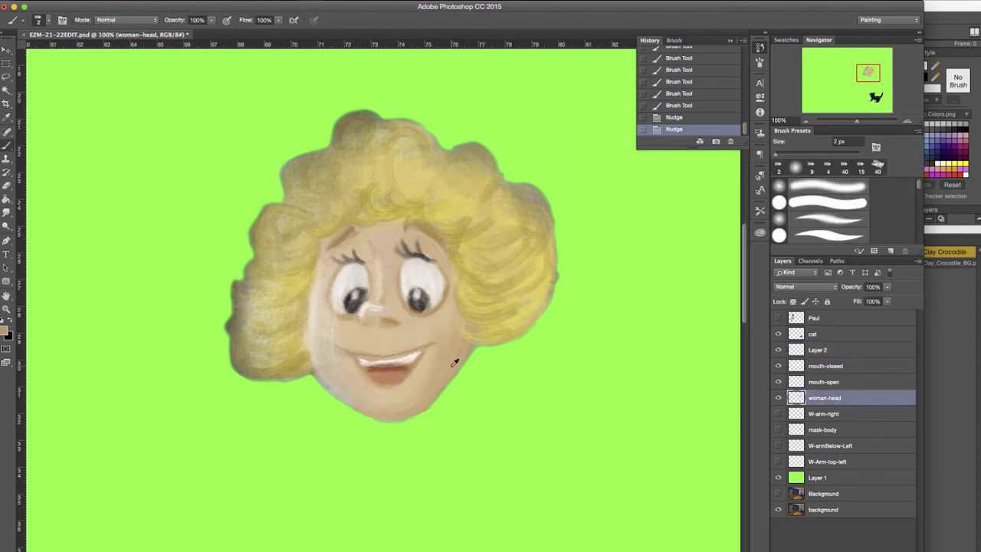
pyautogui.moveTo(403, 421); pyautogui.dragTo(397, 421)
pyautogui.moveTo(400, 420); pyautogui.dragTo(394, 421)
pyautogui.moveTo(395, 420); pyautogui.dragTo(418, 416)
pyautogui.moveTo(420, 414); pyautogui.dragTo(430, 408)
pyautogui.moveTo(433, 403); pyautogui.dragTo(442, 391)
pyautogui.moveTo(446, 384); pyautogui.dragTo(456, 369)
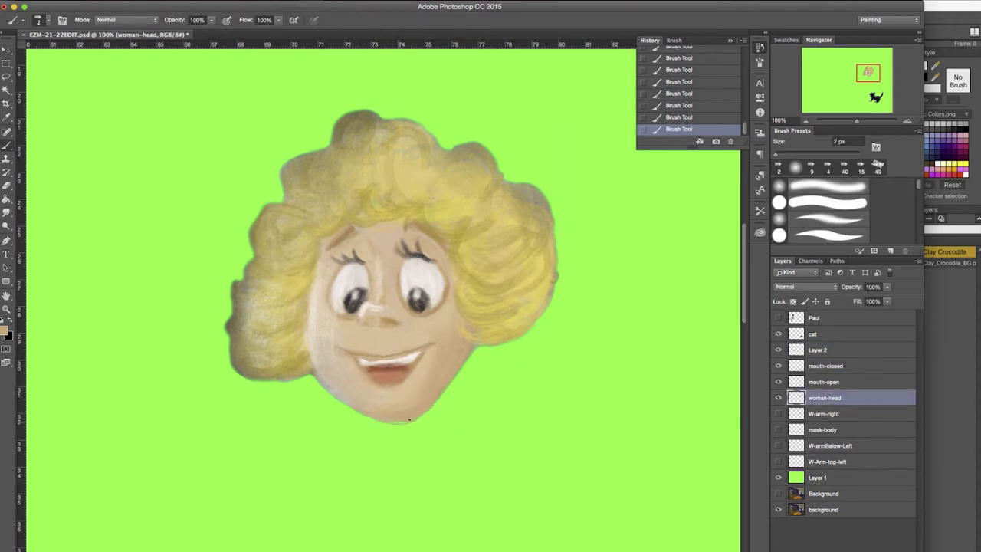
pyautogui.press('e')
pyautogui.moveTo(383, 426); pyautogui.dragTo(447, 402)
# - Rename the empty Layer 2 above mouth-closed as eyes-closed
pyautogui.doubleClick(817, 350)
pyautogui.write('eyes-closed')
pyautogui.press('Return')
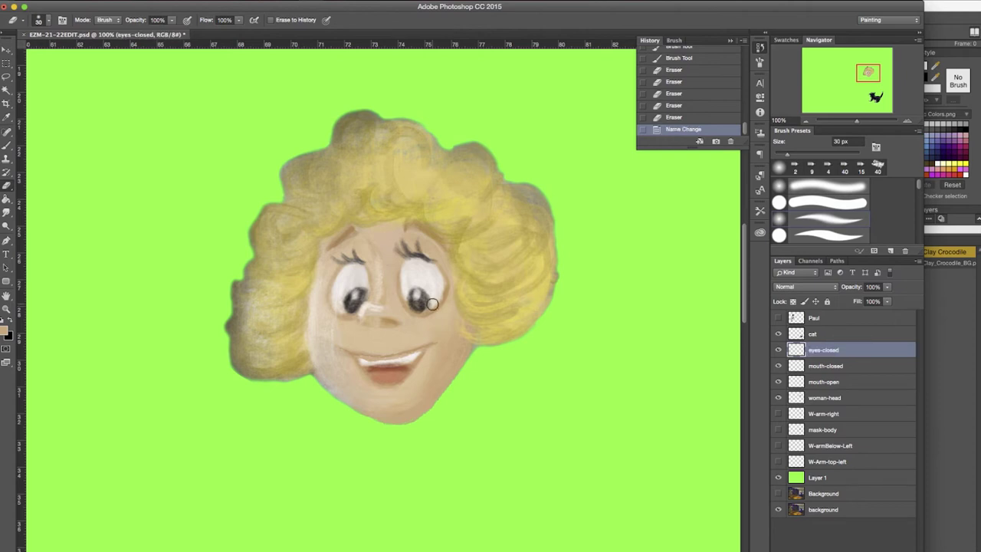
# - Paint skin-toned upper eyelids over both of the woman's eyes on eyes-closed with the 2 px brush
pyautogui.press('b')
pyautogui.moveTo(401, 282)
pyautogui.mouseDown()
pyautogui.moveTo(443, 283)
pyautogui.moveTo(434, 281)
pyautogui.mouseUp()
pyautogui.moveTo(420, 280); pyautogui.dragTo(440, 283)
pyautogui.moveTo(422, 281); pyautogui.dragTo(443, 283)
pyautogui.moveTo(344, 283); pyautogui.dragTo(365, 280)
pyautogui.moveTo(333, 289); pyautogui.dragTo(343, 284)
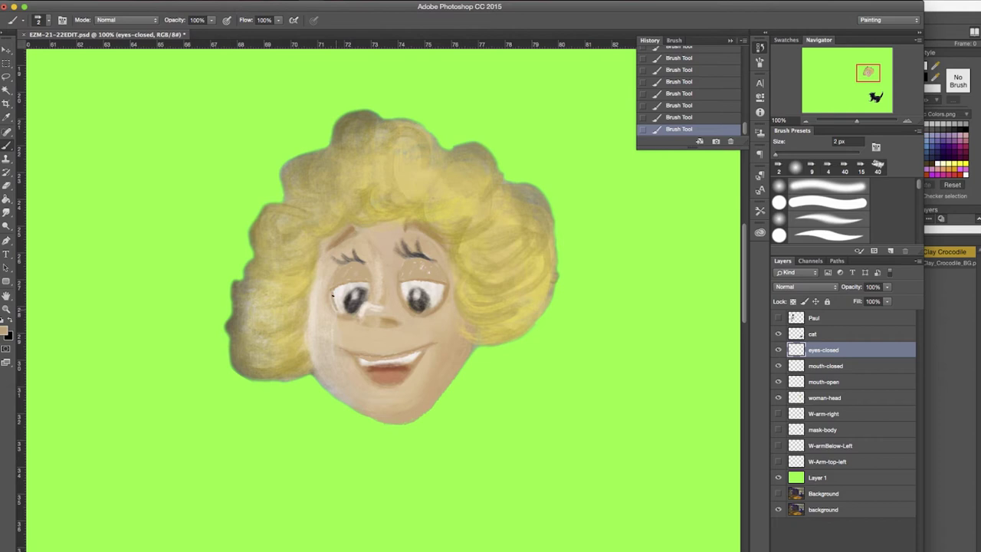
# - Cover the rest of both eyes with skin tone, enlarging the brush to 6 px, and toggle eyes-closed to compare open and closed eyes
pyautogui.moveTo(359, 304)
pyautogui.mouseDown()
pyautogui.moveTo(358, 285)
pyautogui.moveTo(434, 284)
pyautogui.moveTo(406, 300)
pyautogui.moveTo(433, 298)
pyautogui.mouseUp()
pyautogui.press(']')
pyautogui.press(']')
pyautogui.press(']')
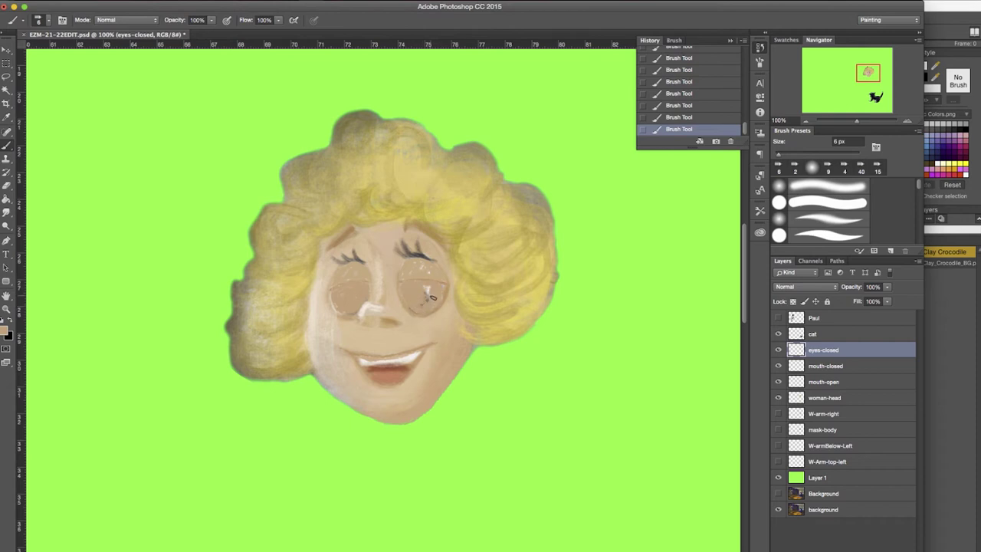
pyautogui.press('[')
pyautogui.press('[')
pyautogui.click(778, 350)
pyautogui.click(779, 349)
# - Copy the right-hand eye's lashes from woman-head to a new layer above eyes-closed, move them onto the closed lid and widen them to about 116%
pyautogui.press('l')
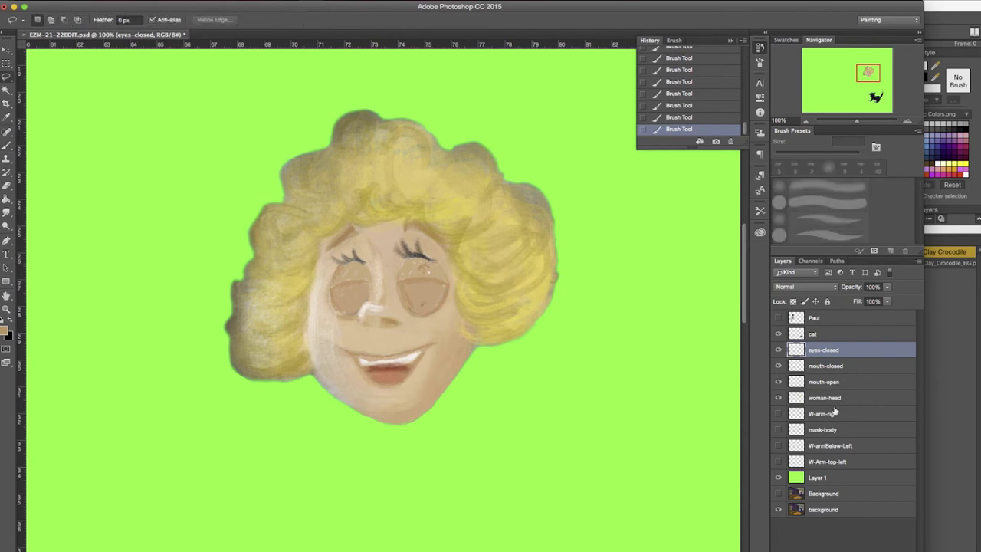
pyautogui.click(826, 398)
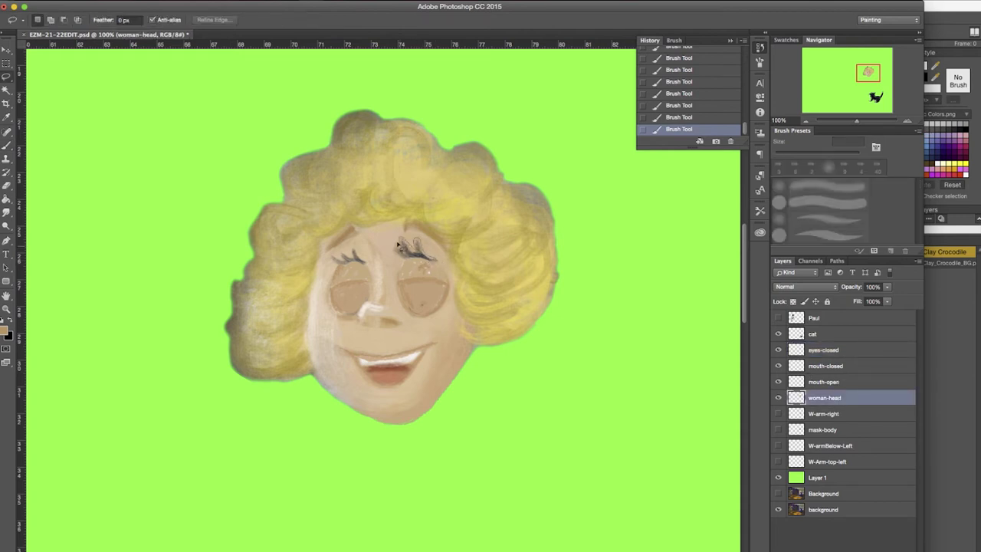
pyautogui.moveTo(438, 262); pyautogui.dragTo(437, 262)
pyautogui.press('super+j')
pyautogui.moveTo(828, 398); pyautogui.dragTo(834, 342)
pyautogui.press('v')
pyautogui.moveTo(421, 248)
pyautogui.mouseDown()
pyautogui.moveTo(421, 269)
pyautogui.moveTo(445, 271)
pyautogui.moveTo(426, 277)
pyautogui.mouseUp()
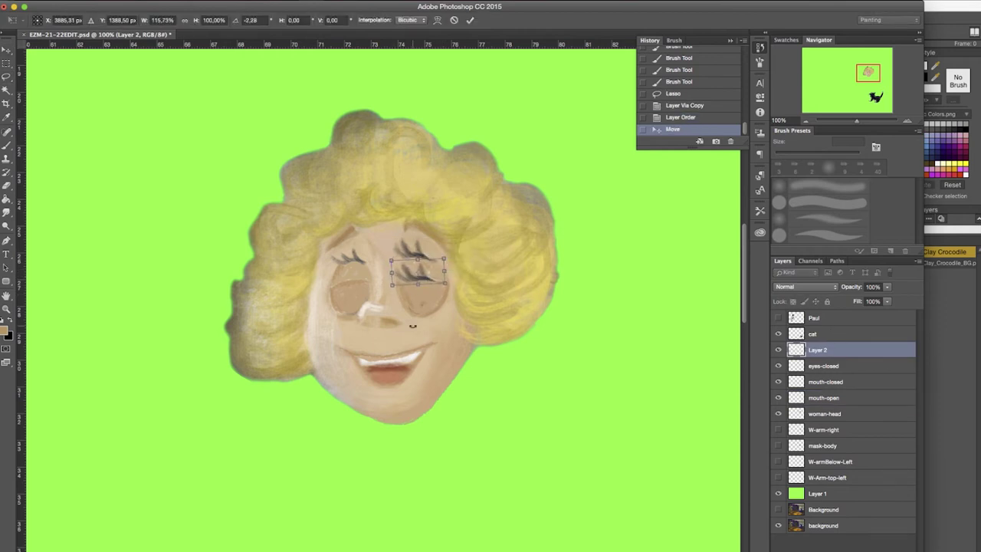
pyautogui.press('Return')
# - Paint skin tone over the original upper lashes of the right-hand eye with the 3 px brush
pyautogui.press('b')
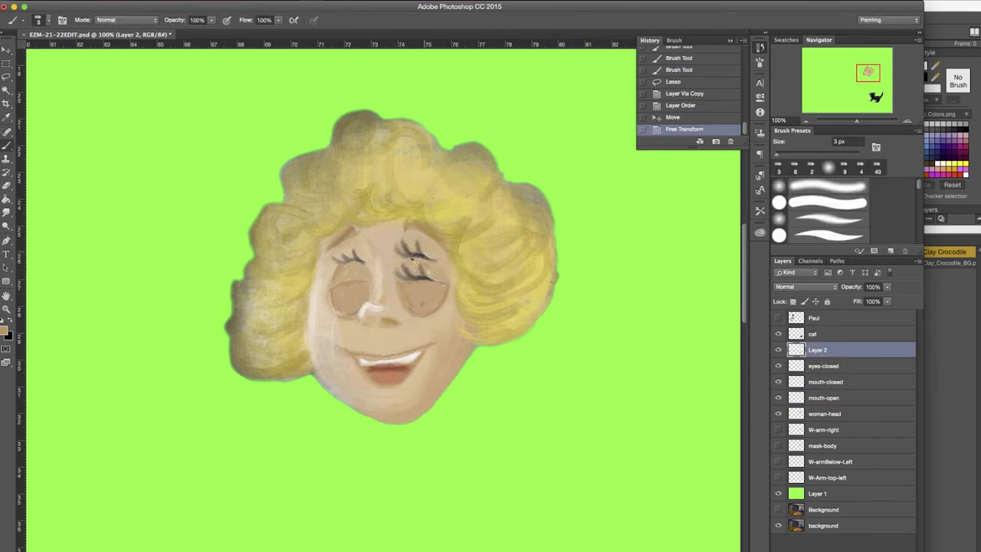
pyautogui.moveTo(398, 244); pyautogui.dragTo(407, 255)
pyautogui.moveTo(401, 244); pyautogui.dragTo(420, 256)
pyautogui.moveTo(415, 254)
pyautogui.mouseDown()
pyautogui.moveTo(430, 259)
pyautogui.moveTo(420, 255)
pyautogui.mouseUp()
pyautogui.moveTo(416, 246); pyautogui.dragTo(421, 251)
pyautogui.moveTo(418, 240); pyautogui.dragTo(421, 249)
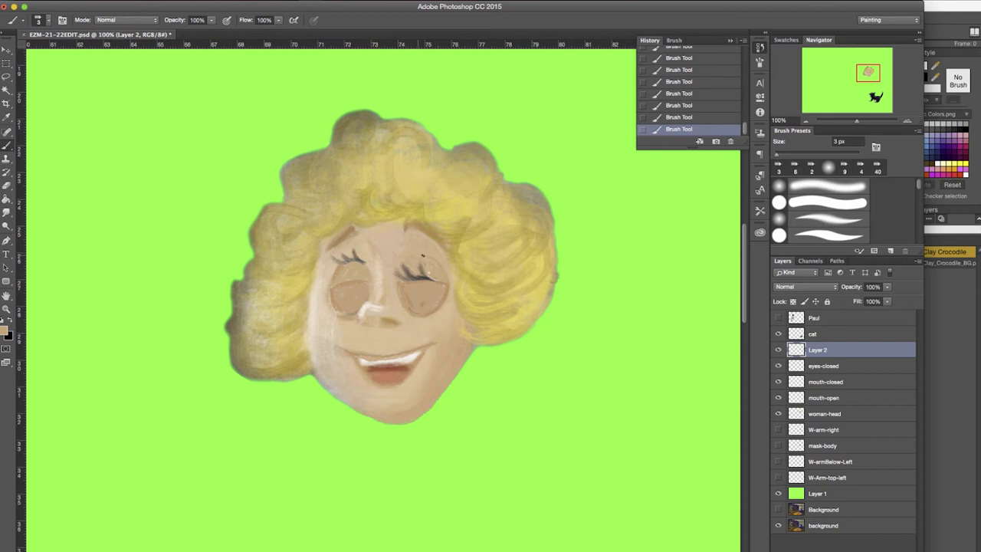
# - Merge the copied lashes with eyes-closed and toggle the merged layer to check the closed eye
pyautogui.keyDown('shift'); pyautogui.click(836, 367); pyautogui.keyUp('shift')
pyautogui.press('super+e')
pyautogui.click(779, 350)
pyautogui.click(779, 350)
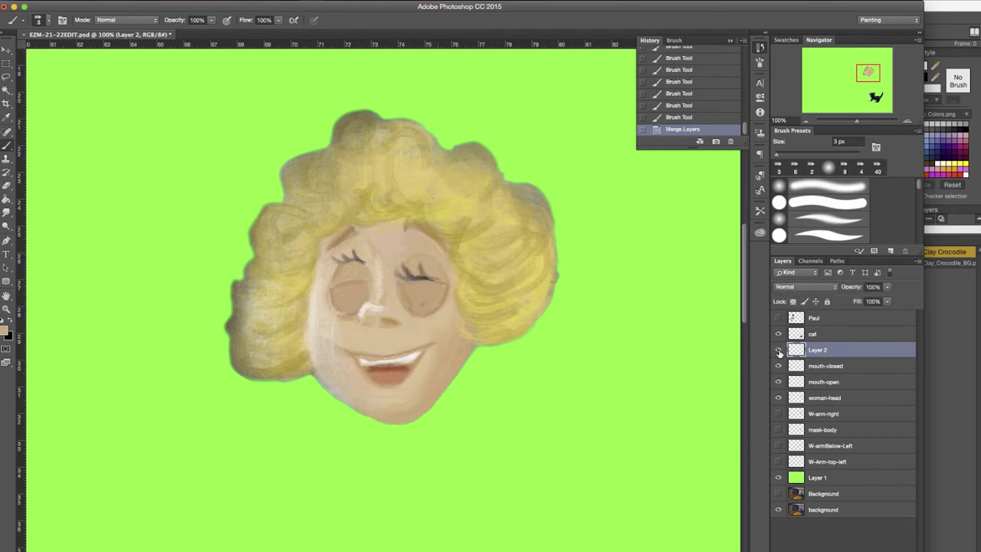
# - Copy the left-hand eye's lashes from woman-head to a new layer above the closed eyes, and transform them down onto the closed lid
pyautogui.click(831, 398)
pyautogui.press('l')
pyautogui.moveTo(352, 257)
pyautogui.mouseDown()
pyautogui.moveTo(341, 271)
pyautogui.moveTo(361, 264)
pyautogui.mouseUp()
pyautogui.press('super+j')
pyautogui.moveTo(833, 350); pyautogui.dragTo(833, 342)
pyautogui.press('v')
pyautogui.click(350, 274)
pyautogui.moveTo(356, 259)
pyautogui.mouseDown()
pyautogui.moveTo(357, 277)
pyautogui.moveTo(326, 274)
pyautogui.moveTo(356, 279)
pyautogui.moveTo(340, 276)
pyautogui.moveTo(349, 275)
pyautogui.mouseUp()
pyautogui.click(329, 274)
pyautogui.press('Return')
# - Erase the surplus skin around the copied lashes of the left-hand eye
pyautogui.press('e')
pyautogui.moveTo(351, 268); pyautogui.dragTo(355, 274)
pyautogui.moveTo(359, 274); pyautogui.dragTo(363, 279)
pyautogui.moveTo(362, 278); pyautogui.dragTo(366, 281)
pyautogui.moveTo(366, 281); pyautogui.dragTo(337, 261)
# - Paint over the original lashes of the left-hand eye in a skin tone sampled beside them
pyautogui.press('b')
pyautogui.keyDown('alt'); pyautogui.click(337, 252); pyautogui.keyUp('alt')
pyautogui.moveTo(337, 257); pyautogui.dragTo(341, 262)
pyautogui.moveTo(340, 256); pyautogui.dragTo(345, 262)
pyautogui.moveTo(345, 258); pyautogui.dragTo(347, 262)
pyautogui.moveTo(347, 256); pyautogui.dragTo(350, 262)
pyautogui.moveTo(349, 256); pyautogui.dragTo(351, 261)
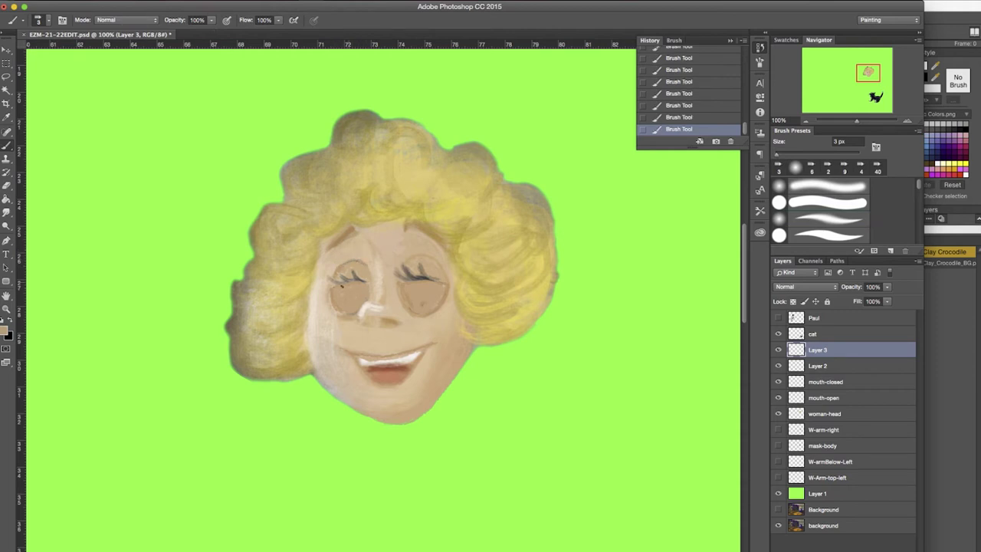
# - Merge the left-hand lashes into the closed-eyes layer, name the result eyes-closed, and toggle it to check the blink
pyautogui.keyDown('shift'); pyautogui.click(821, 366); pyautogui.keyUp('shift')
pyautogui.press('super+e')
pyautogui.doubleClick(818, 350)
pyautogui.write('eyes')
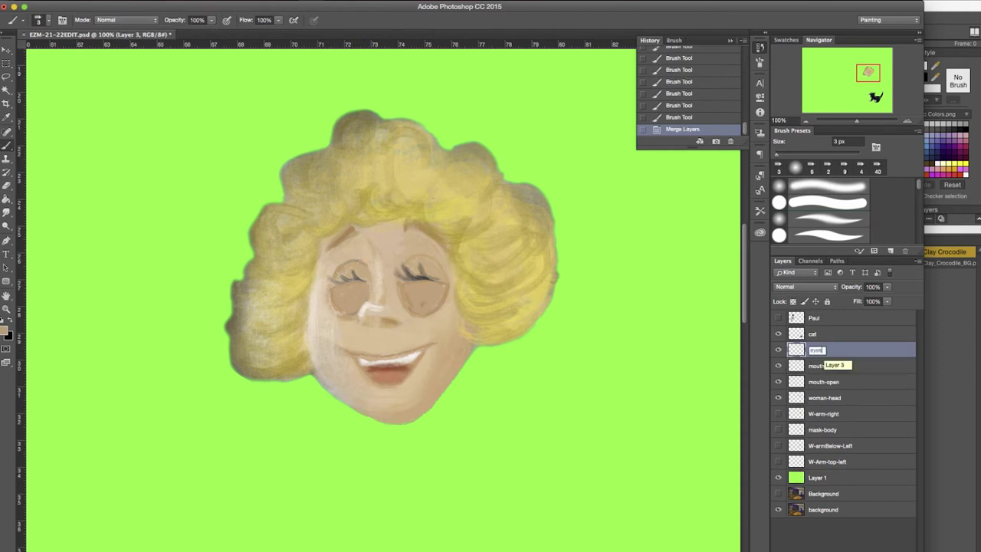
pyautogui.press('Return')
pyautogui.click(779, 350)
pyautogui.click(779, 350)
# - Dab skin tone over the small flaws in the right-hand closed eye and beside the nose highlight on eyes-closed
pyautogui.click(421, 304)
pyautogui.click(421, 304)
pyautogui.click(372, 310)
pyautogui.click(373, 314)
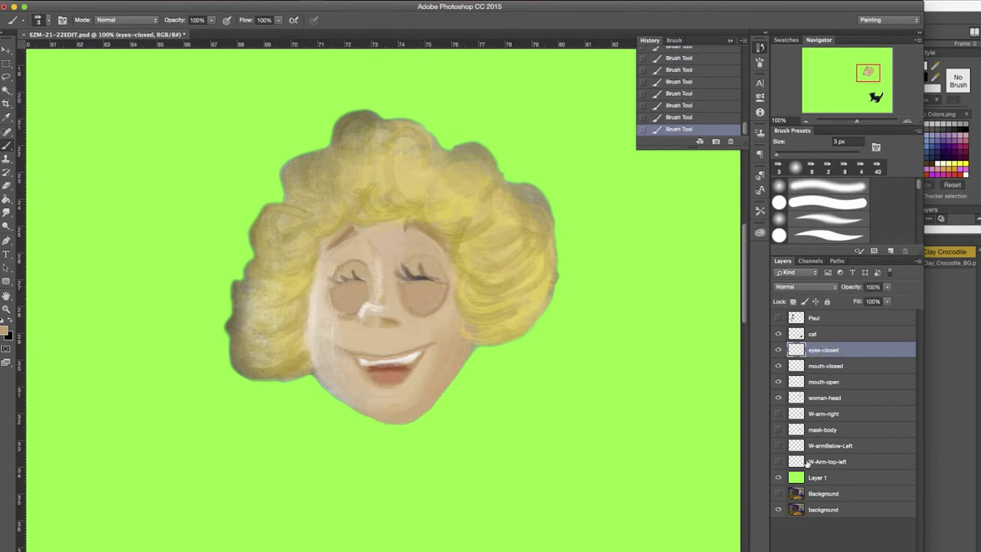
# - Show the woman's arm and mask-body layers, hide the green Layer 1, and toggle eyes-closed to check her in the full scene
pyautogui.press('super+minus')
pyautogui.press('super+minus')
pyautogui.press('super+minus')
pyautogui.press('super+minus')
pyautogui.moveTo(779, 415); pyautogui.dragTo(781, 461)
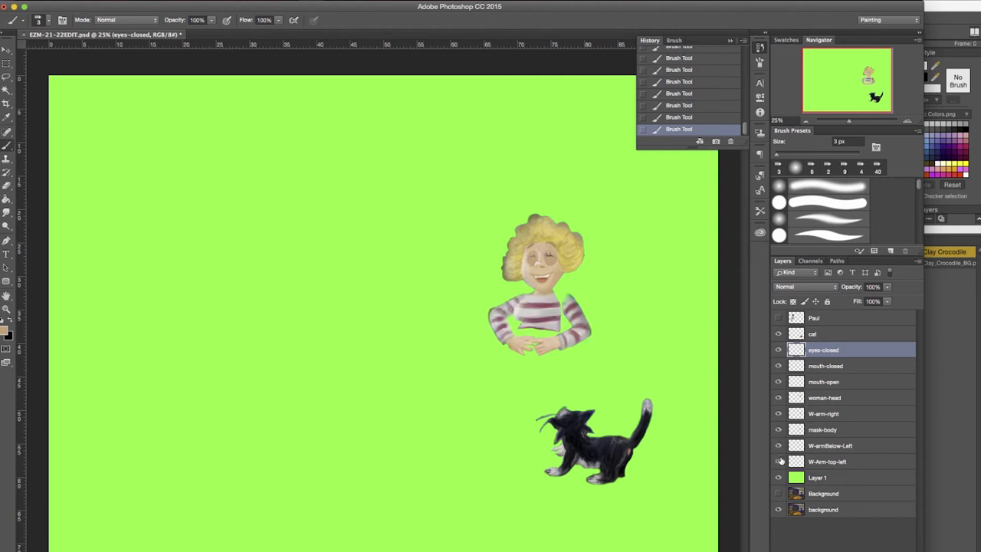
pyautogui.click(778, 478)
pyautogui.click(778, 349)
pyautogui.click(779, 349)
# - Try transforming the woman's head, mouth and closed-eyes layers together
pyautogui.keyDown('shift'); pyautogui.click(824, 398); pyautogui.keyUp('shift')
pyautogui.press('super+t')
pyautogui.moveTo(552, 291); pyautogui.dragTo(561, 220)
pyautogui.press('Escape')
# - Clear stray pixels from eyes-closed in a rectangular area between the woman's hands and the cat
pyautogui.click(779, 349)
pyautogui.click(779, 349)
pyautogui.click(820, 352)
pyautogui.moveTo(557, 356); pyautogui.dragTo(644, 409)
pyautogui.press('Delete')
pyautogui.press('super+d')
pyautogui.press('v')
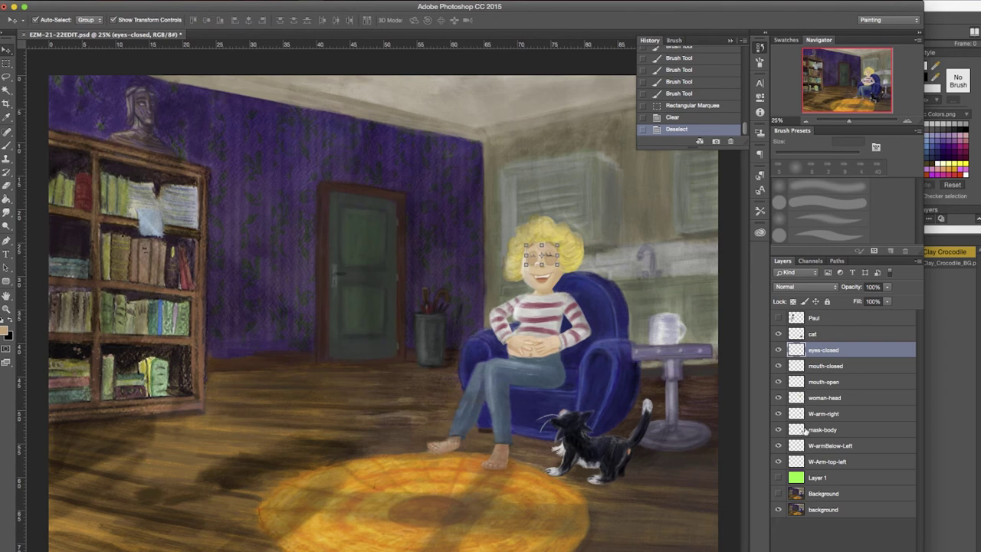
# - Toggle Layer 1, the Background copy and the cat layer to check the scene, and show the man's layer
pyautogui.click(779, 478)
pyautogui.click(779, 477)
pyautogui.click(779, 494)
pyautogui.click(779, 493)
pyautogui.click(779, 335)
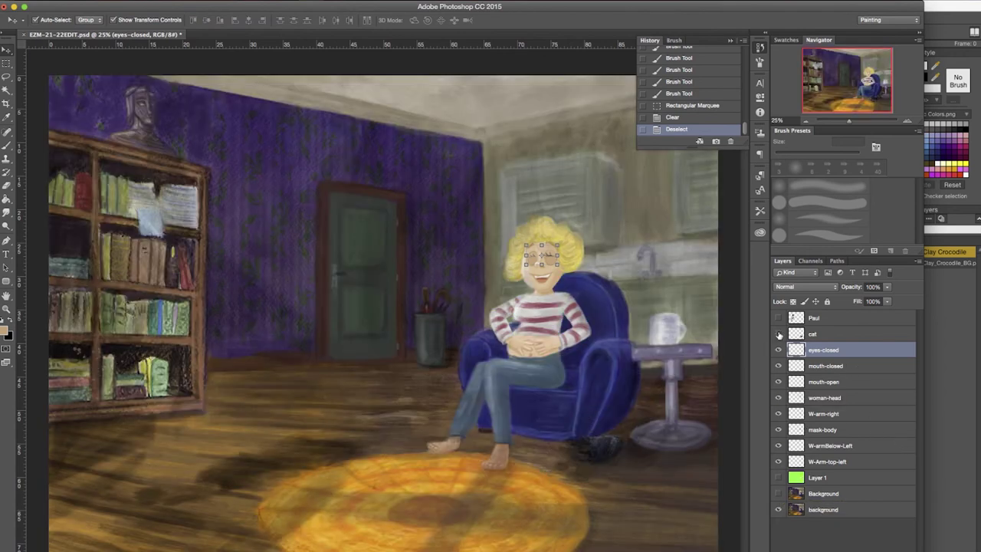
pyautogui.click(779, 334)
pyautogui.click(814, 335)
pyautogui.click(778, 318)
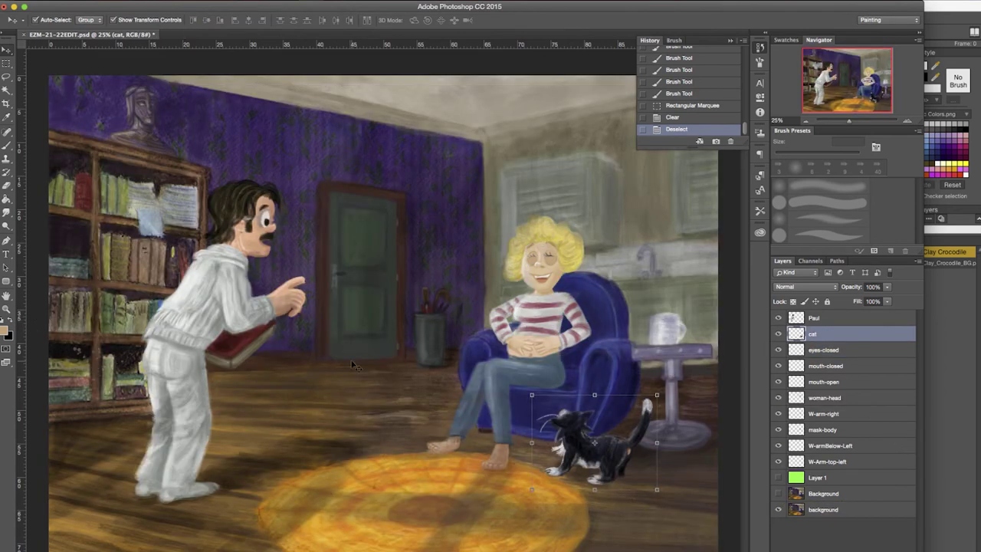
# - Add a new empty layer above the man's layer and inspect his head up close
pyautogui.click(827, 320)
pyautogui.press('super+shift+alt+n')
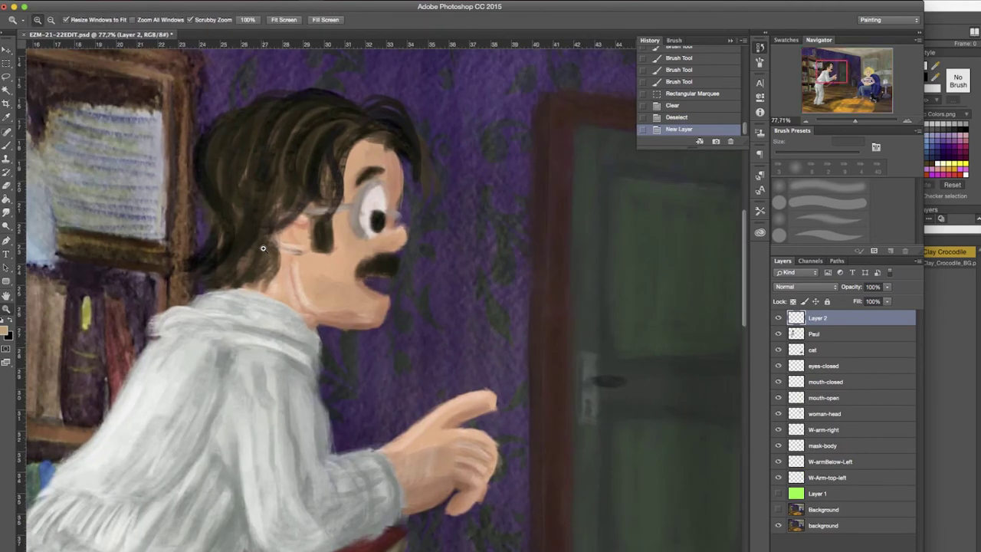
pyautogui.press('super+minus')
pyautogui.press('super+minus')
pyautogui.press('super+minus')
pyautogui.press('super+minus')
# - Save the document and toggle the cat layer to check its cutout
pyautogui.click(830, 351)
pyautogui.press('super+s')
pyautogui.click(779, 351)
pyautogui.click(779, 350)
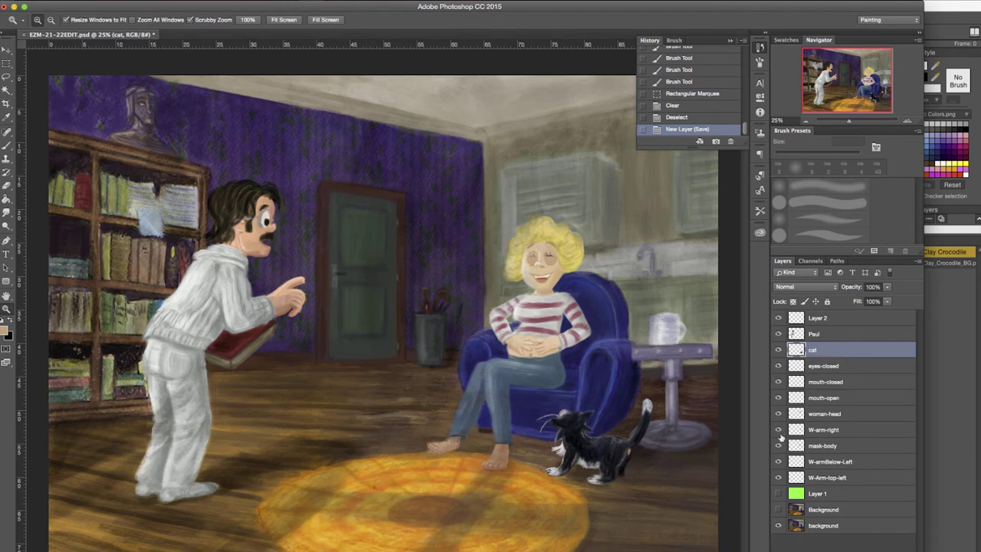
# - Show the green Layer 1, lasso the cat's head and copy it to a new layer
pyautogui.click(779, 494)
pyautogui.moveTo(476, 371); pyautogui.dragTo(529, 375)
pyautogui.moveTo(460, 376); pyautogui.dragTo(255, 295)
pyautogui.hscroll(10, 254, 295)
pyautogui.scroll(-5, 254, 295)
pyautogui.press('l')
pyautogui.moveTo(407, 123)
pyautogui.mouseDown()
pyautogui.moveTo(186, 453)
pyautogui.moveTo(521, 349)
pyautogui.moveTo(292, 131)
pyautogui.mouseUp()
pyautogui.hotkey('ctrl', 'j')
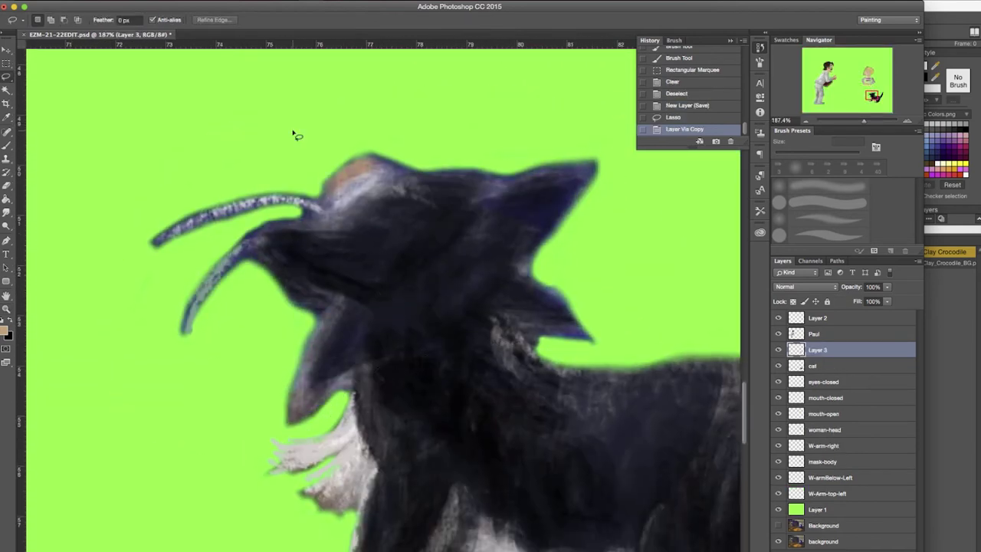
# - Delete the head from the cat layer with the head copy hidden, show the copy again, and place it below cat
pyautogui.click(779, 349)
pyautogui.moveTo(345, 404)
pyautogui.mouseDown()
pyautogui.moveTo(399, 305)
pyautogui.moveTo(637, 188)
pyautogui.moveTo(347, 400)
pyautogui.mouseUp()
pyautogui.press('Delete')
pyautogui.hotkey('ctrl', 'd')
pyautogui.click(779, 350)
pyautogui.moveTo(817, 349); pyautogui.dragTo(815, 373)
# - Try rotating the cat's separate head by about 2.2 degrees with Free Transform to test the joint
pyautogui.hotkey('ctrl', '1')
pyautogui.hotkey('ctrl', '-')
pyautogui.hotkey('ctrl', 't')
pyautogui.moveTo(285, 244)
pyautogui.mouseDown()
pyautogui.moveTo(291, 223)
pyautogui.moveTo(301, 236)
pyautogui.mouseUp()
pyautogui.press('m')
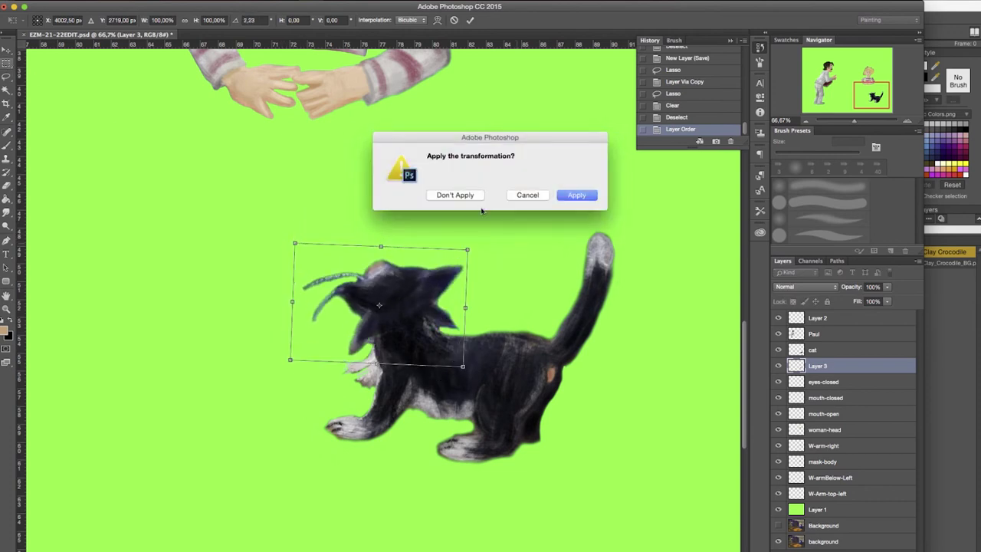
pyautogui.press('Return')
# - Delete the hidden Background layer and the green Layer 1, keeping the cleaned background layer
pyautogui.hotkey('ctrl', '-')
pyautogui.hotkey('ctrl', '-')
pyautogui.hotkey('ctrl', '-')
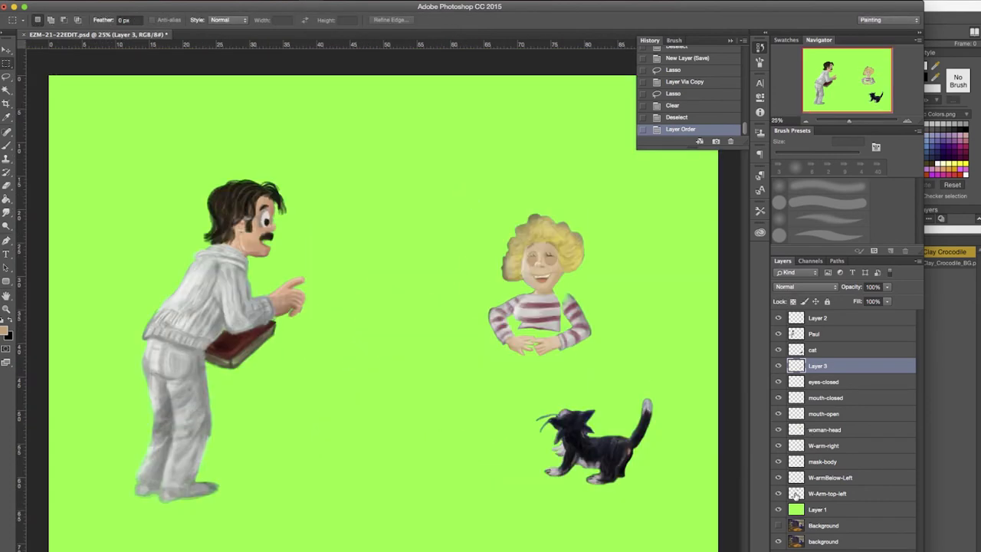
pyautogui.click(779, 510)
pyautogui.click(779, 526)
pyautogui.click(779, 526)
pyautogui.click(822, 527)
pyautogui.press('Delete')
pyautogui.click(807, 510)
pyautogui.press('Delete')
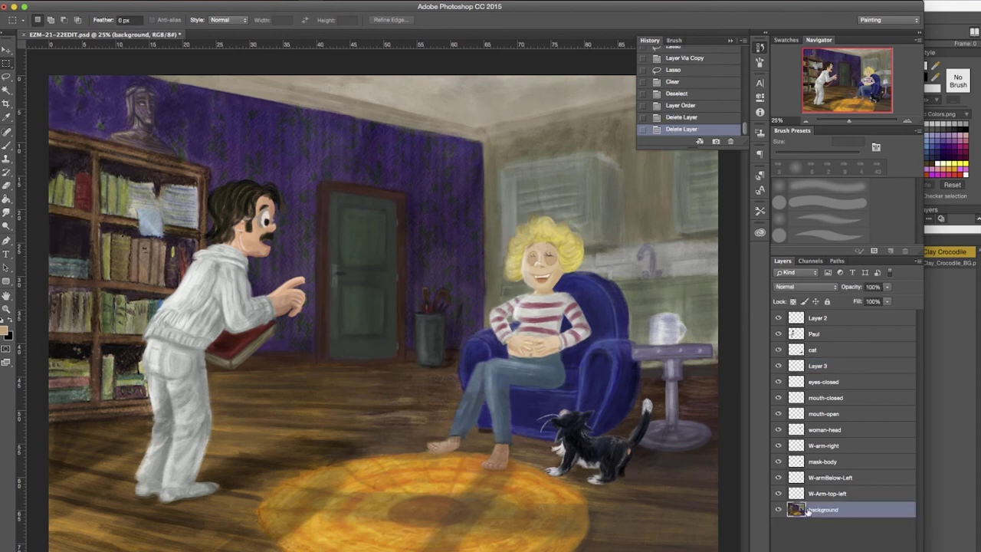
# - Delete the empty Layer 2 above the man's layer
pyautogui.click(811, 321)
pyautogui.press('v')
pyautogui.press('Delete')
# - Rename the cat's head layer, Layer 3, as cat-hat
pyautogui.click(820, 336)
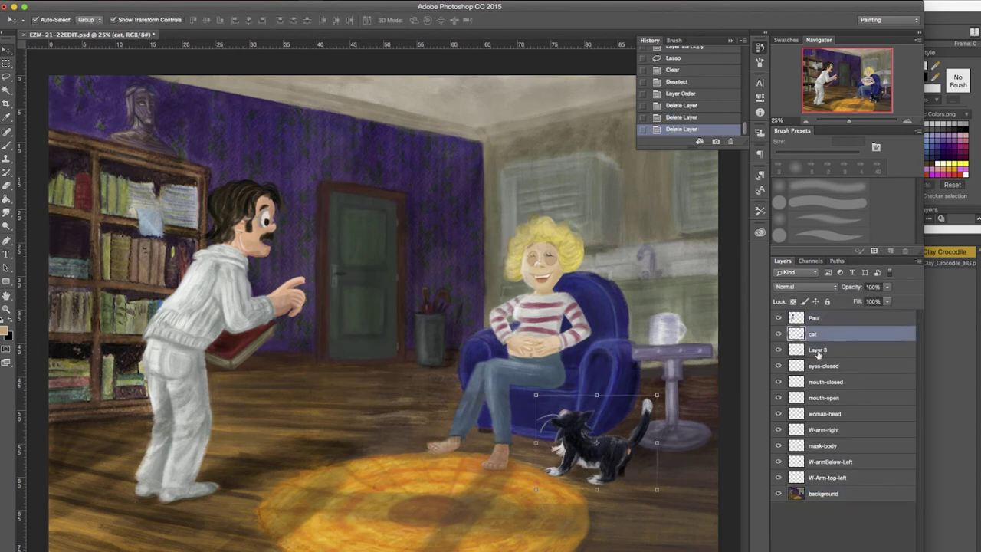
pyautogui.doubleClick(818, 350)
pyautogui.write('cat-hat')
pyautogui.press('Return')
pyautogui.click(823, 367)
pyautogui.click(824, 382)
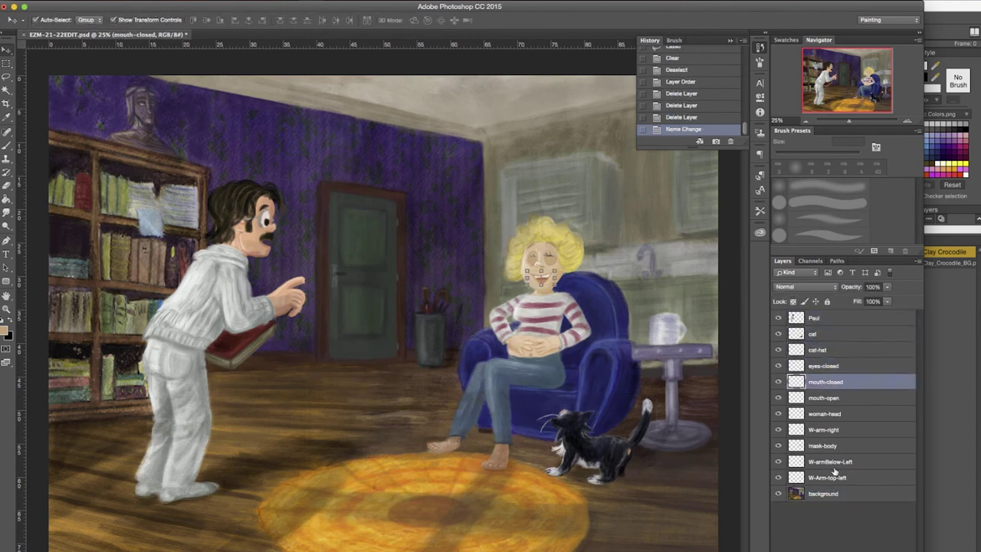
pyautogui.click(834, 465)
pyautogui.click(830, 479)
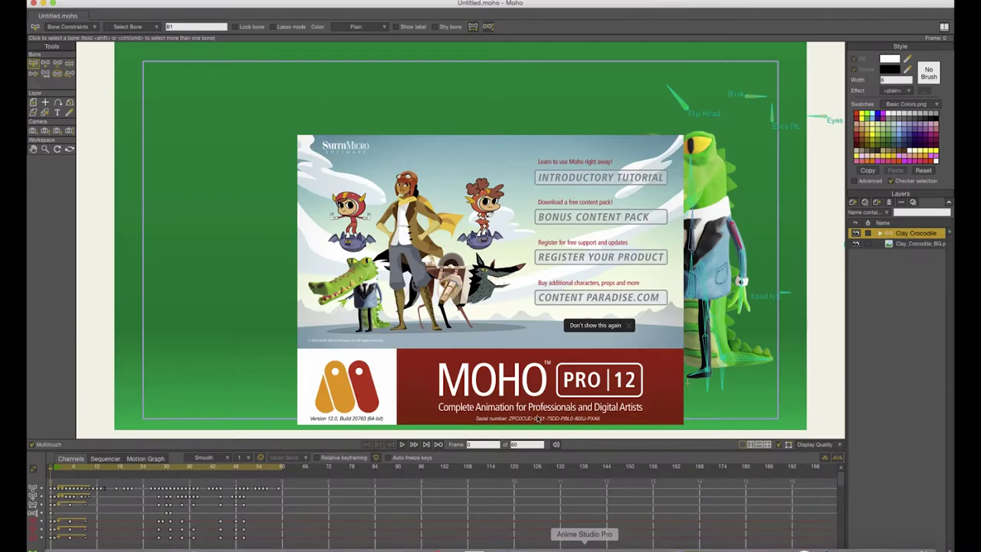
# - Switch to Moho, dismiss the start screen and create a new empty document
pyautogui.click(414, 344)
pyautogui.click(87, 0)
pyautogui.click(94, 4)
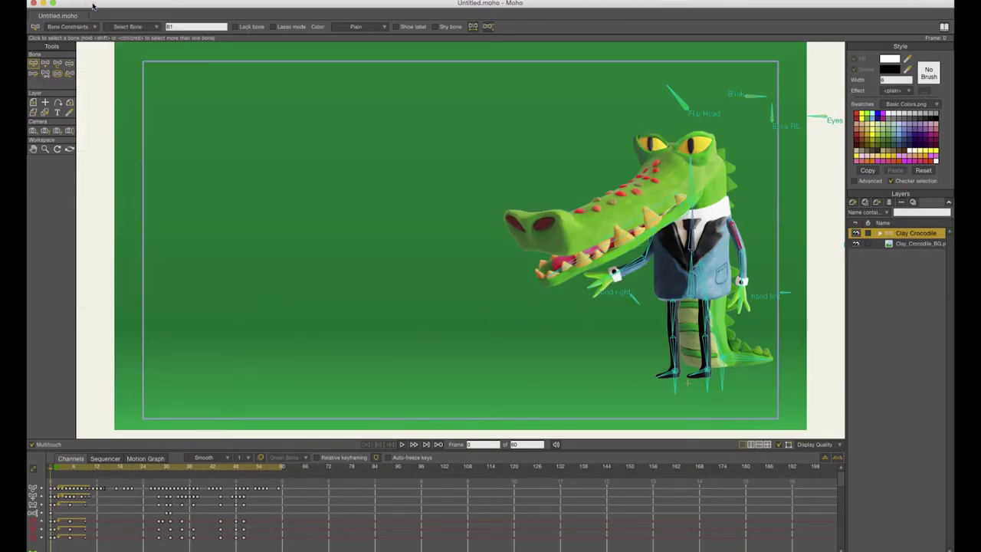
pyautogui.click(89, 0)
# - Configure the project settings to 1080p HDTV (1920x1080), a frame rate of 25 and an end frame of 150
pyautogui.click(115, 173)
pyautogui.click(239, 104)
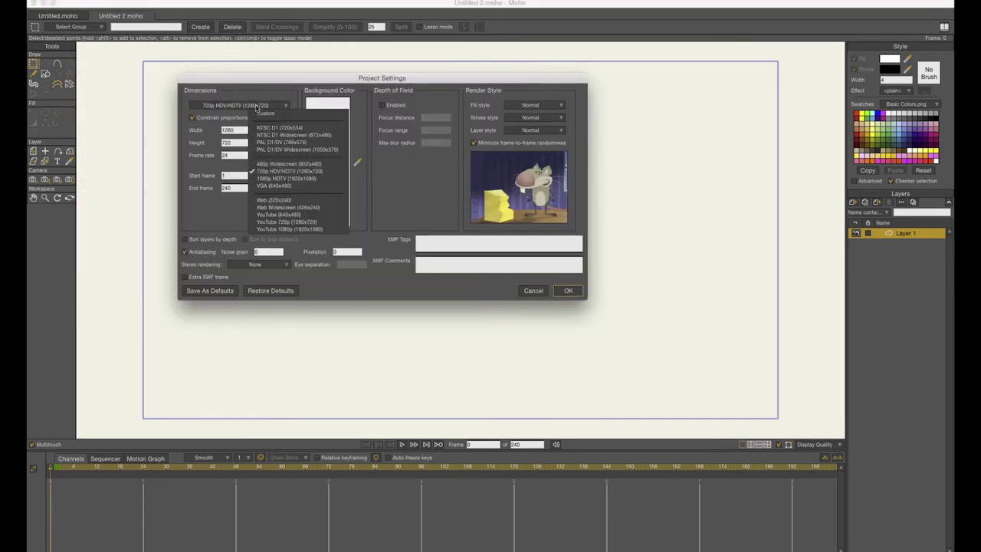
pyautogui.click(246, 174)
pyautogui.doubleClick(245, 156)
pyautogui.press('Tab')
pyautogui.press('Tab')
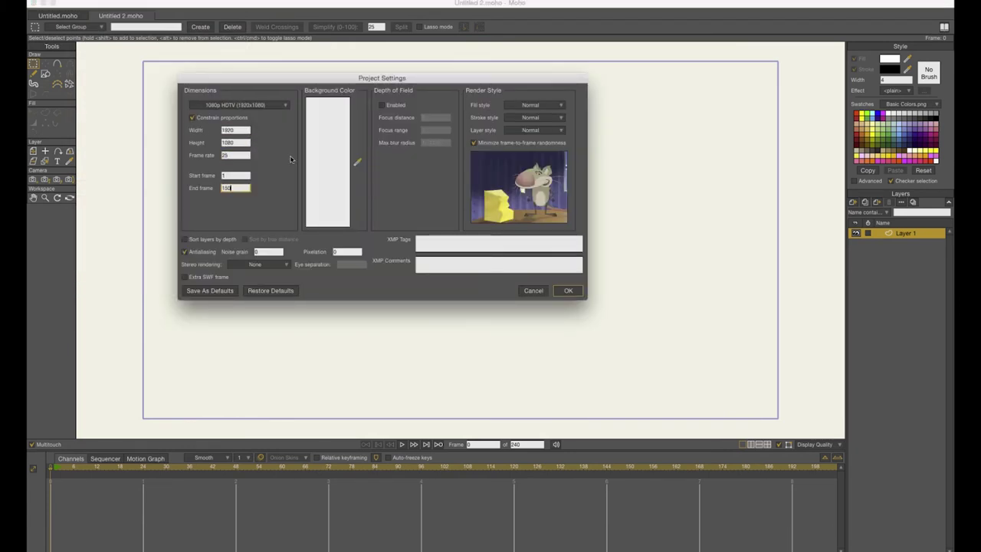
pyautogui.click(570, 292)
# - Import EZM-21-22EDIT.psd as separate image layers in one group
pyautogui.click(856, 202)
pyautogui.click(862, 219)
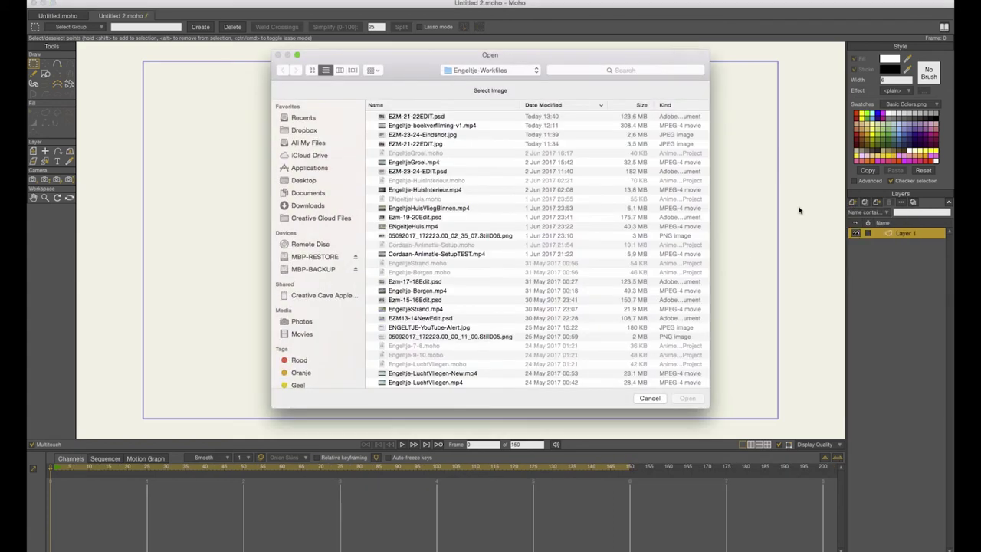
pyautogui.click(443, 117)
pyautogui.click(690, 398)
pyautogui.click(556, 223)
pyautogui.click(45, 129)
pyautogui.moveTo(282, 124); pyautogui.dragTo(127, 127)
pyautogui.moveTo(724, 184); pyautogui.dragTo(694, 184)
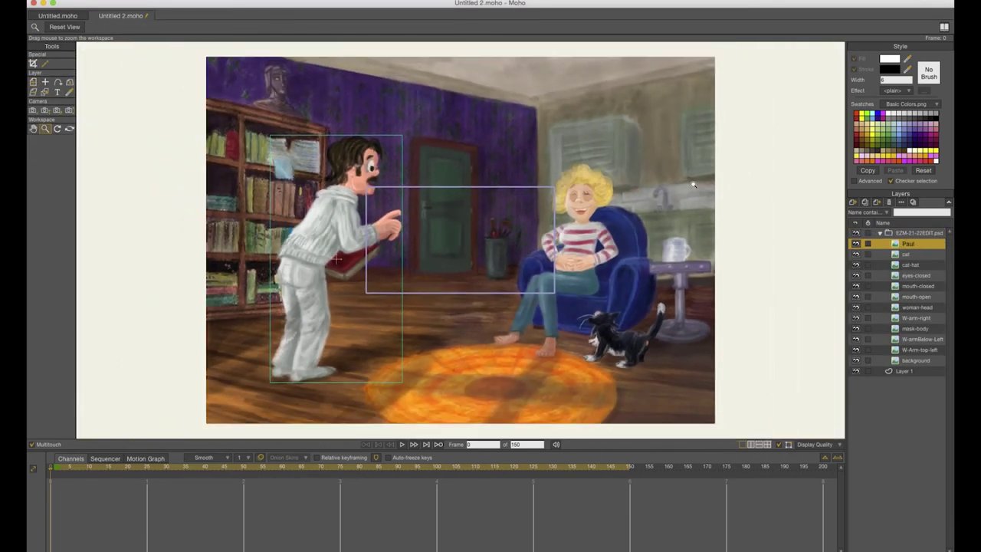
# - Bring the man's layer forward in depth to a Z position of about 0.20, shifting him slightly toward the woman
pyautogui.click(909, 254)
pyautogui.click(911, 265)
pyautogui.click(915, 277)
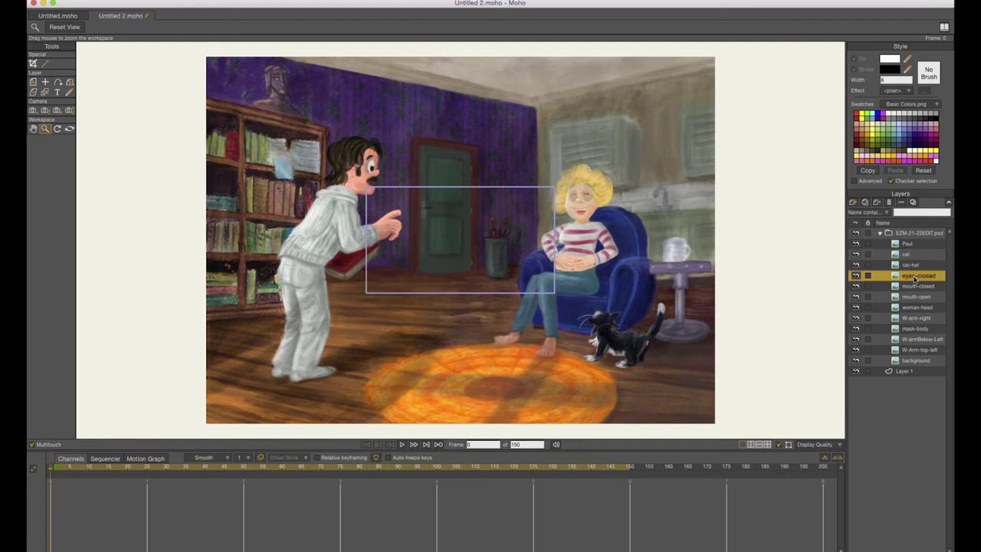
pyautogui.click(859, 244)
pyautogui.press('m')
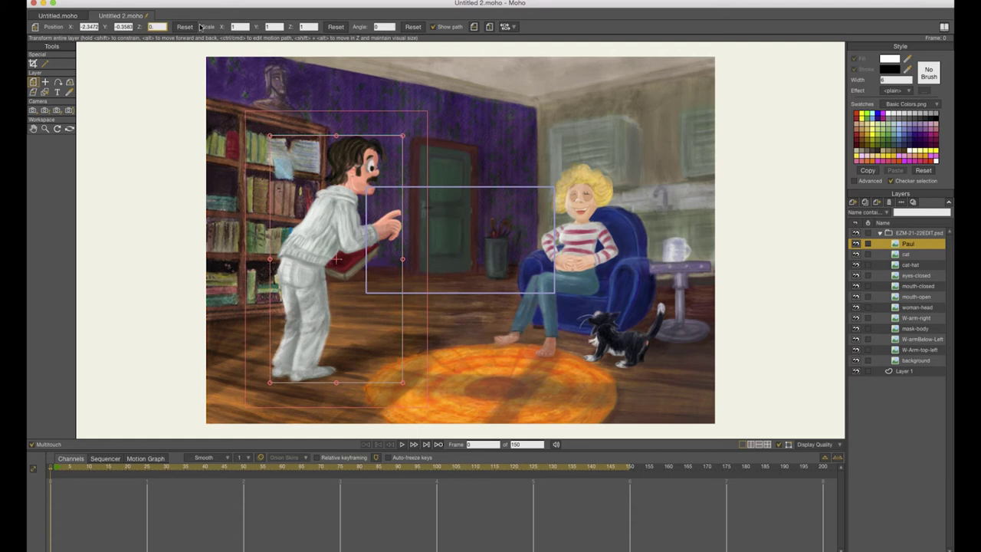
pyautogui.moveTo(318, 214); pyautogui.dragTo(323, 234)
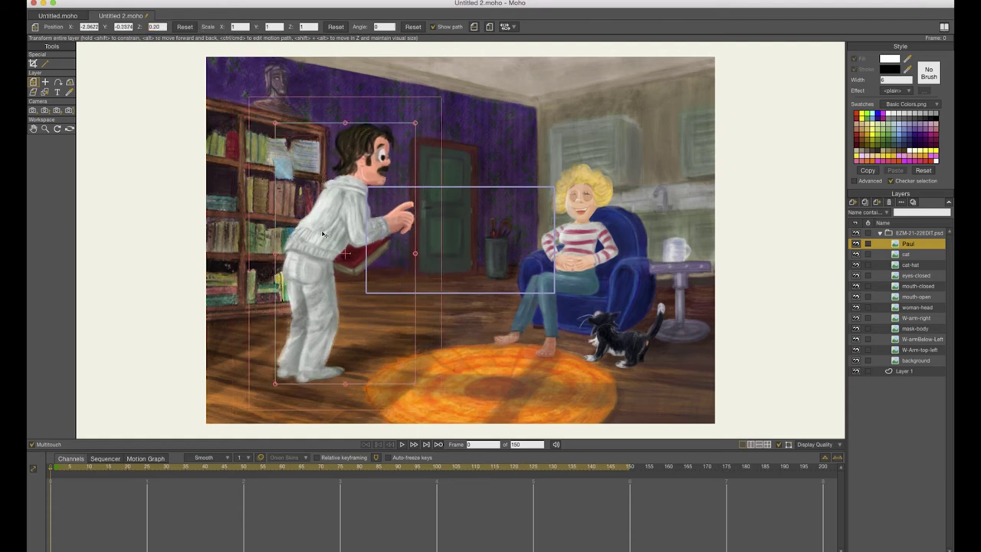
# - Create a group layer named Head directly above the eyes-closed layer
pyautogui.click(908, 254)
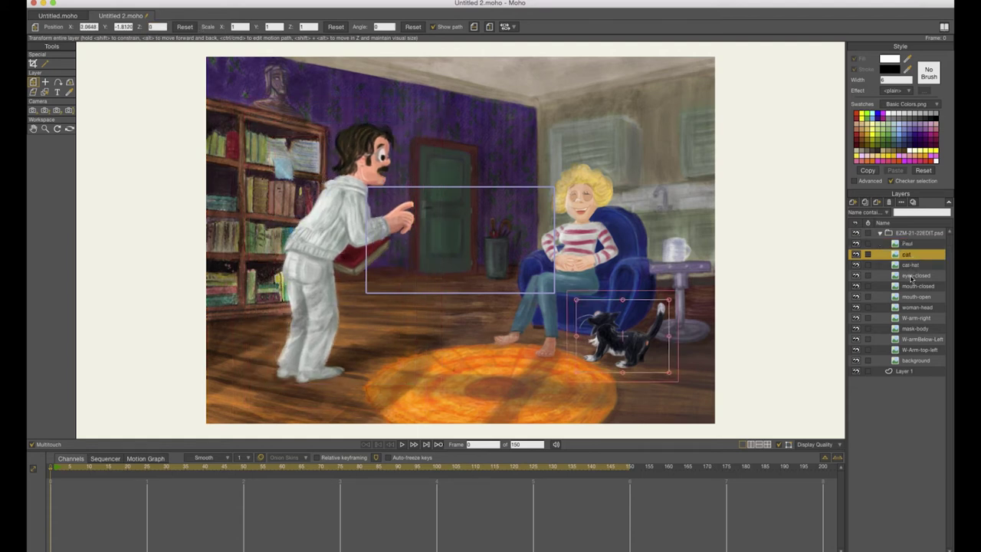
pyautogui.click(911, 277)
pyautogui.click(853, 204)
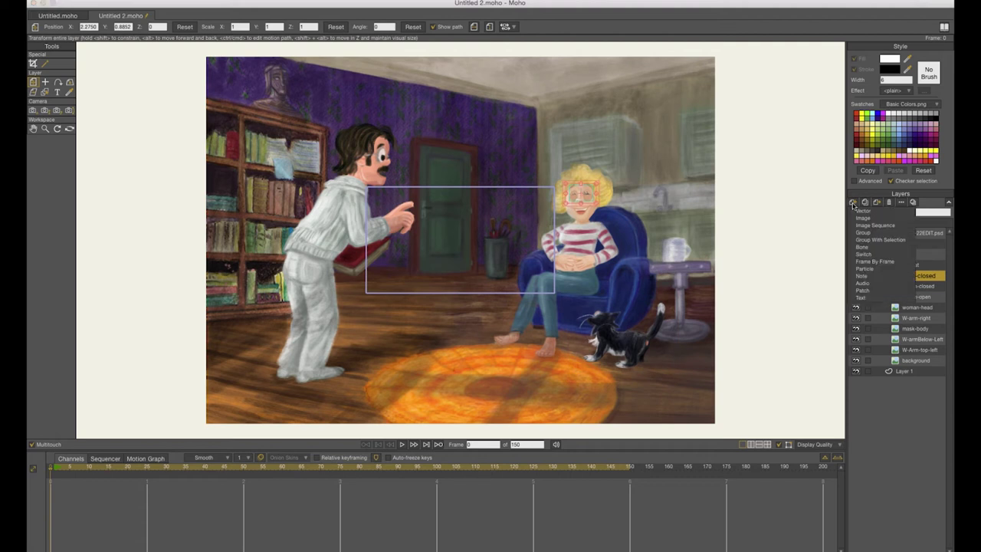
pyautogui.click(864, 235)
pyautogui.write('Head')
# - Move the eyes-closed, mouth-closed, mouth-open and woman-head layers into the Head group
pyautogui.click(914, 288)
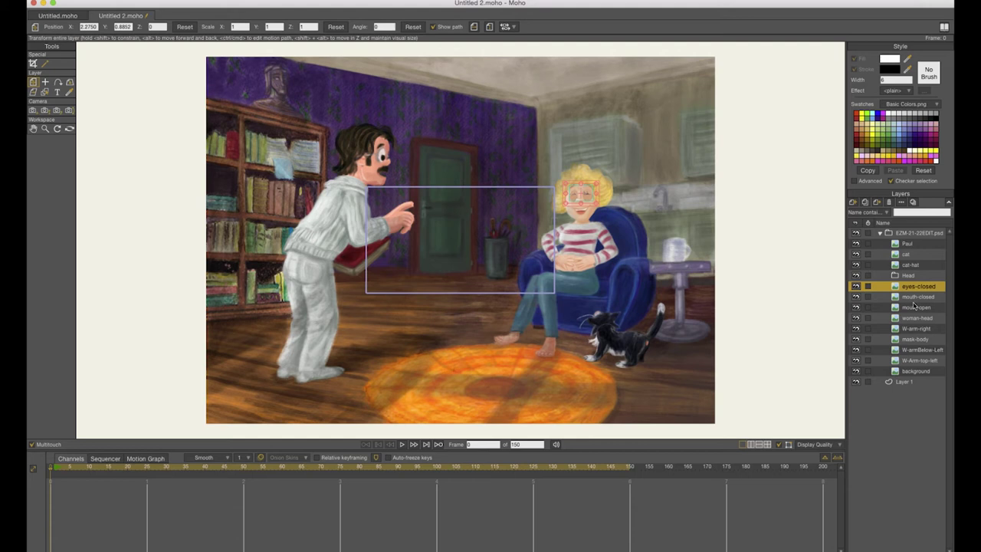
pyautogui.click(915, 308)
pyautogui.click(914, 319)
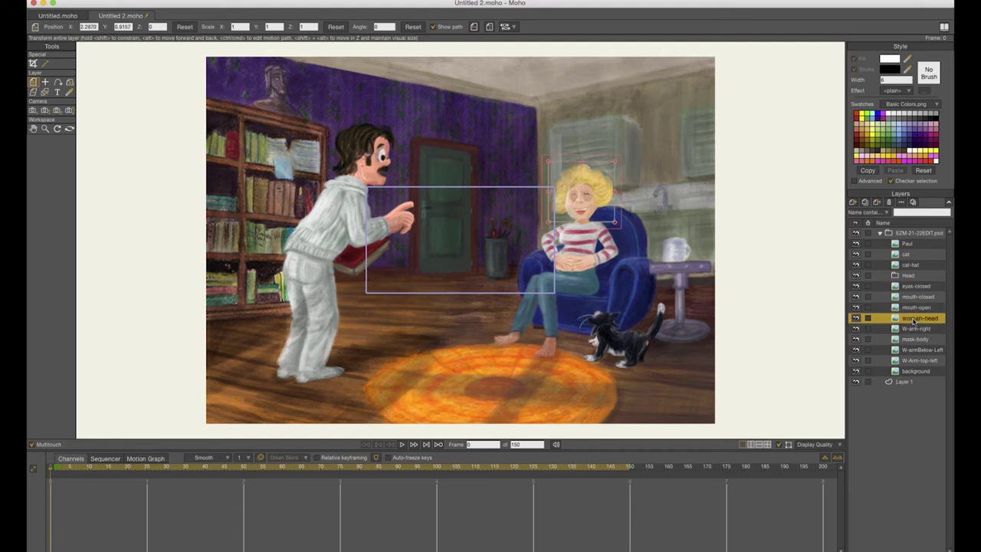
pyautogui.keyDown('shift'); pyautogui.click(910, 288); pyautogui.keyUp('shift')
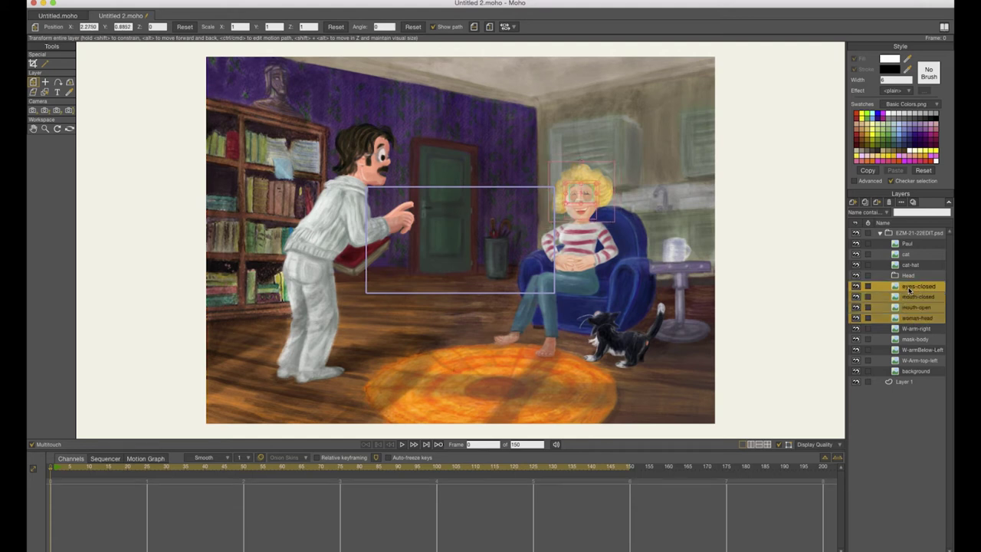
pyautogui.moveTo(912, 288); pyautogui.dragTo(909, 276)
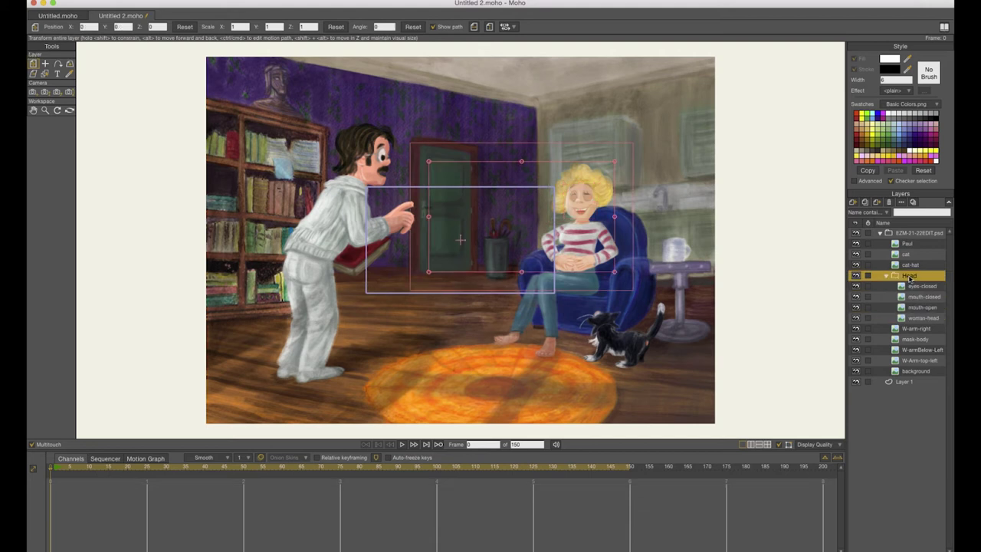
# - Place the Head group's origin at the woman's neck and rotate the head back and forth, ending at about -1.8 degrees
pyautogui.click(45, 111)
pyautogui.moveTo(437, 223); pyautogui.dragTo(642, 207)
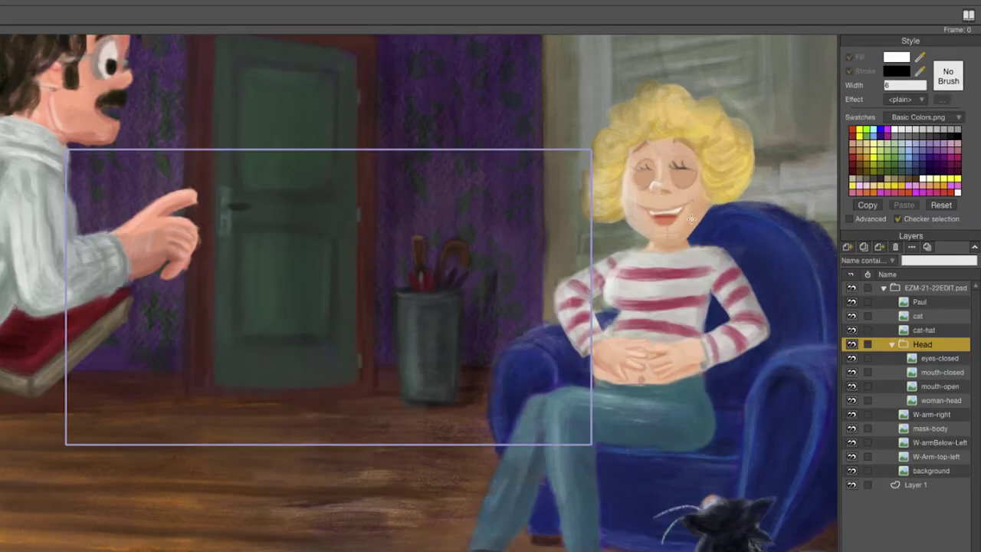
pyautogui.press('0')
pyautogui.moveTo(569, 81); pyautogui.dragTo(409, 91)
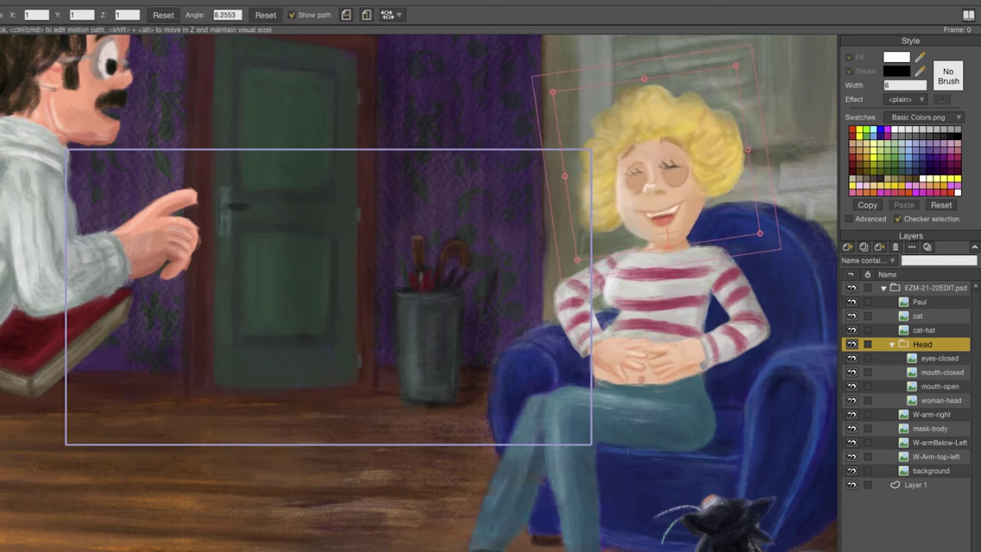
pyautogui.moveTo(548, 92); pyautogui.dragTo(574, 81)
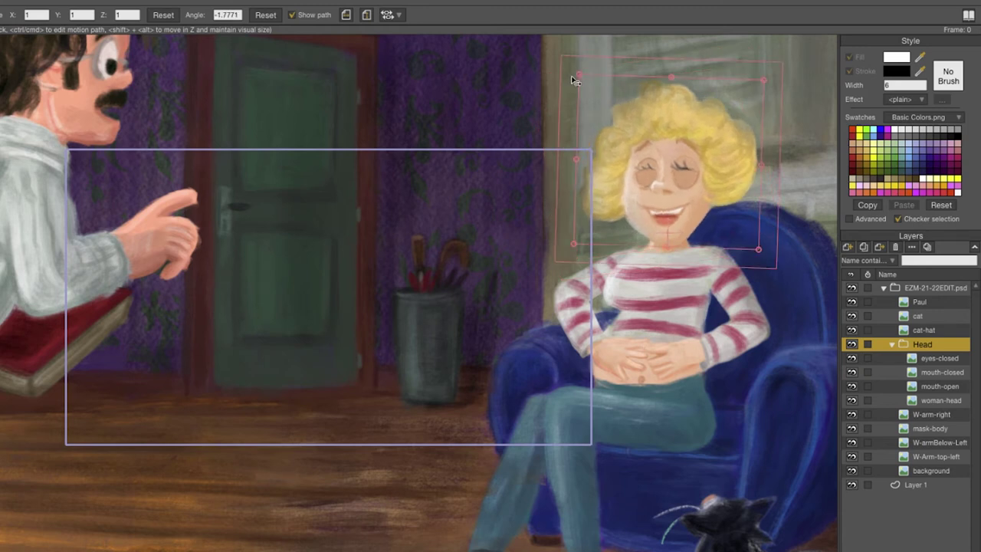
# - Add a switch layer named eyes above eyes-closed inside the Head group
pyautogui.click(940, 360)
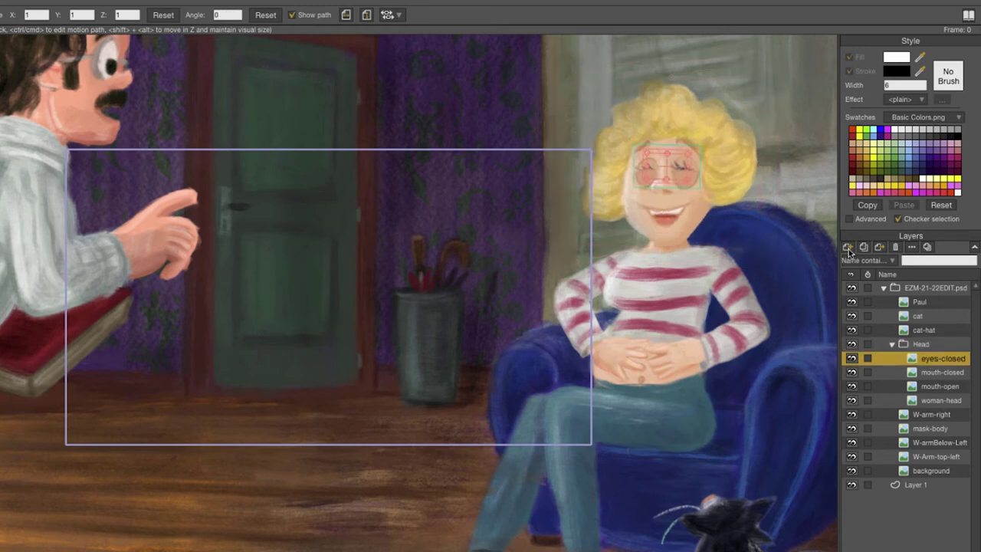
pyautogui.click(848, 251)
pyautogui.click(862, 315)
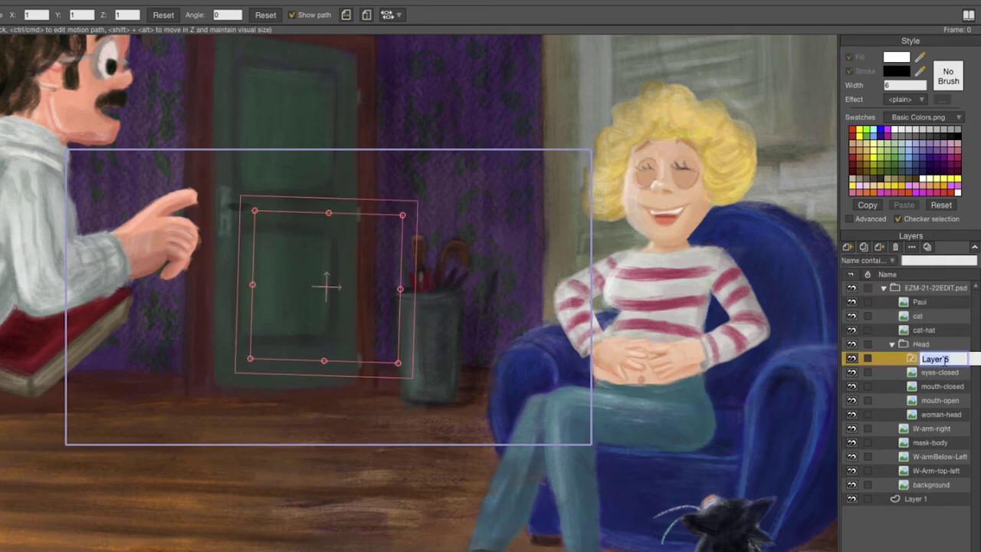
pyautogui.write('eyes')
# - Add an empty vector layer and place it together with eyes-closed inside the eyes switch layer
pyautogui.click(949, 373)
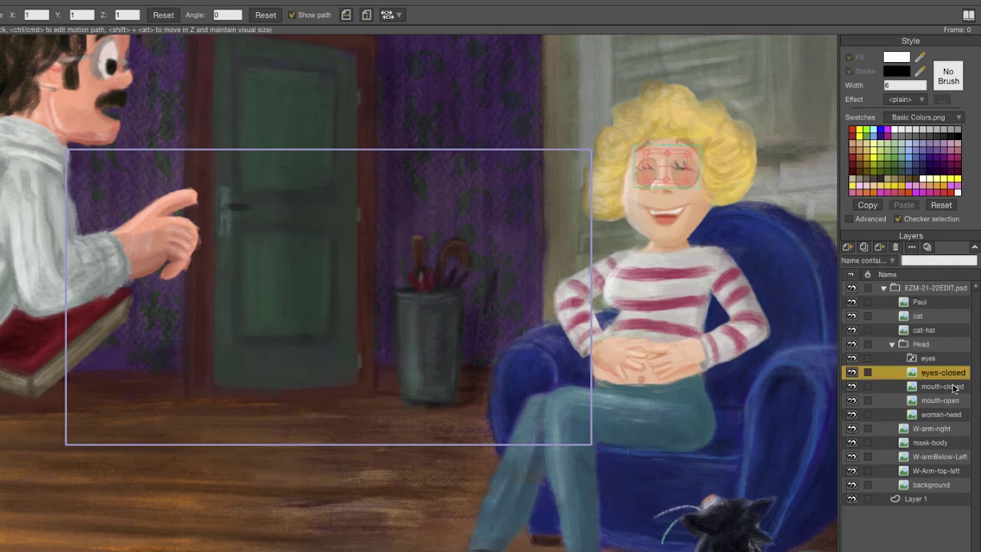
pyautogui.click(848, 247)
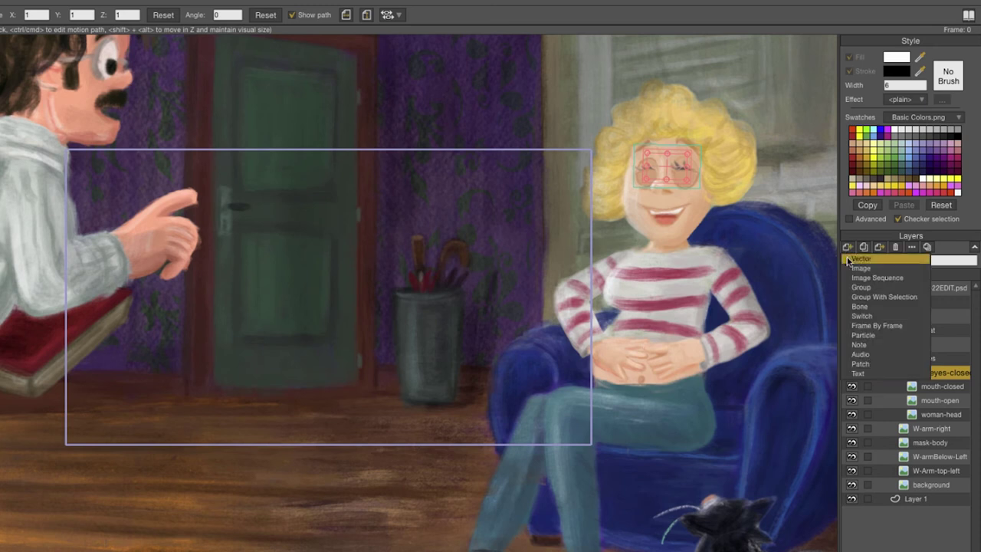
pyautogui.click(874, 261)
# - Toggle the eyes switch between the empty vector layer and eyes-closed, ending on eyes-closed
pyautogui.rightClick(929, 360)
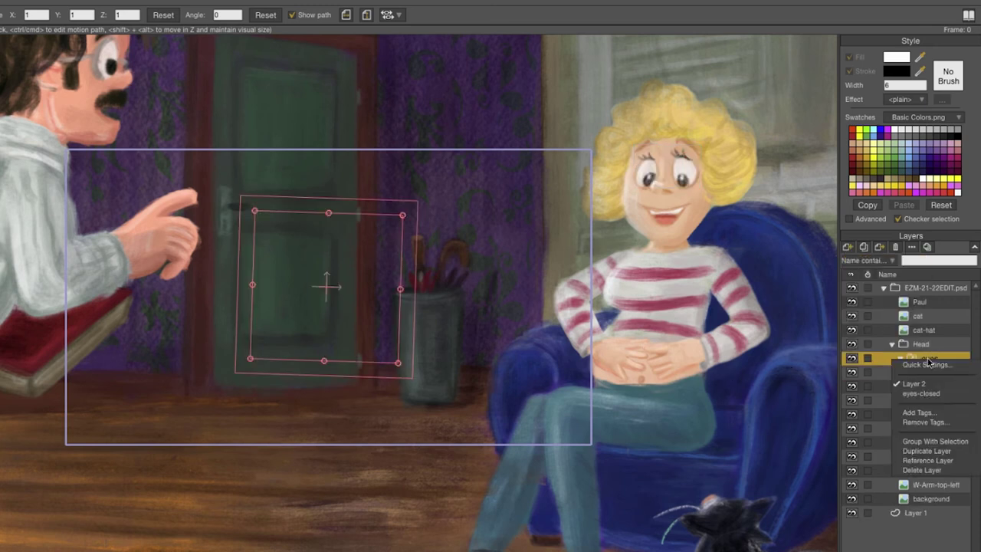
pyautogui.click(928, 394)
pyautogui.rightClick(926, 360)
pyautogui.click(930, 385)
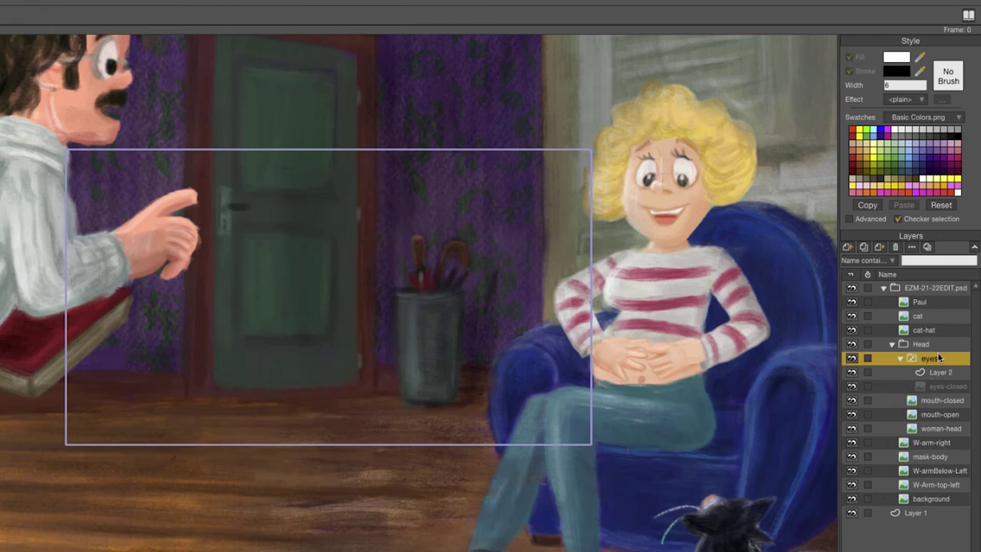
pyautogui.rightClick(939, 358)
pyautogui.click(926, 399)
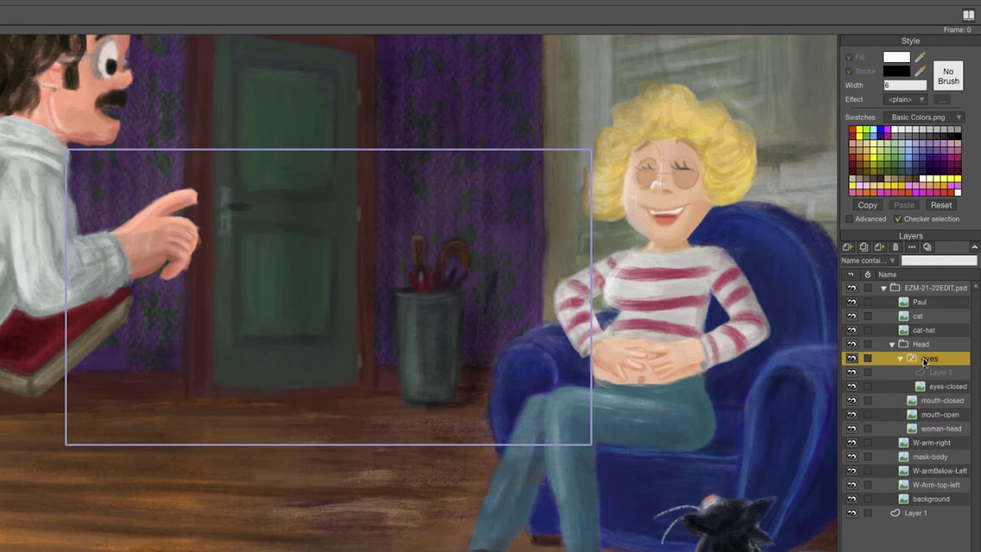
pyautogui.rightClick(924, 361)
# - Add a second switch layer above mouth-closed inside the Head group
pyautogui.click(891, 346)
pyautogui.click(892, 345)
pyautogui.click(916, 361)
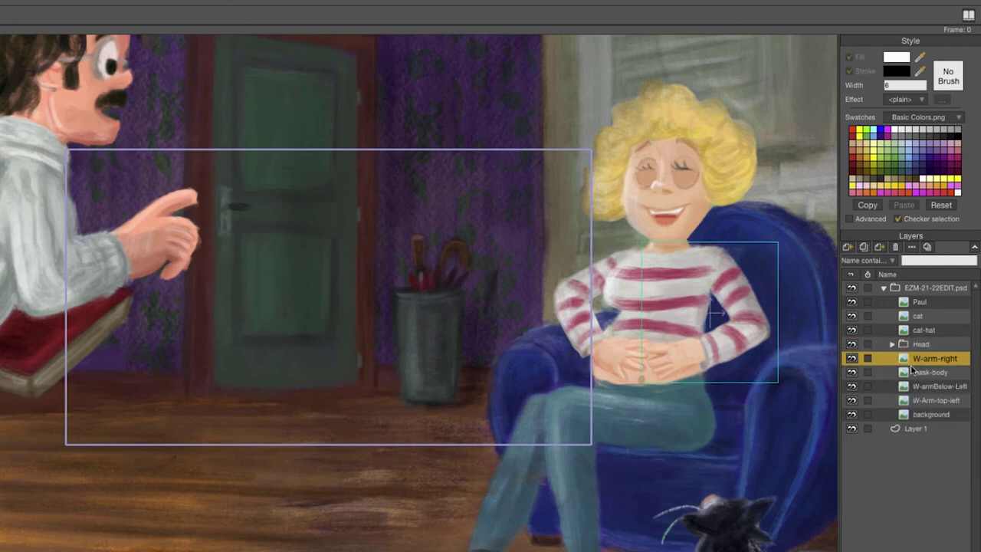
pyautogui.click(892, 344)
pyautogui.click(938, 387)
pyautogui.click(902, 358)
pyautogui.click(935, 373)
pyautogui.click(848, 247)
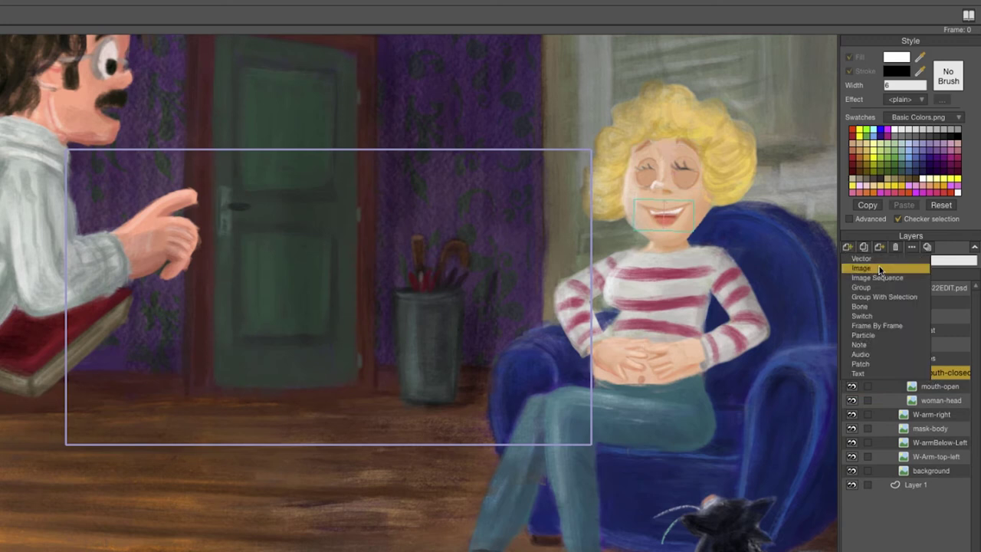
pyautogui.click(883, 306)
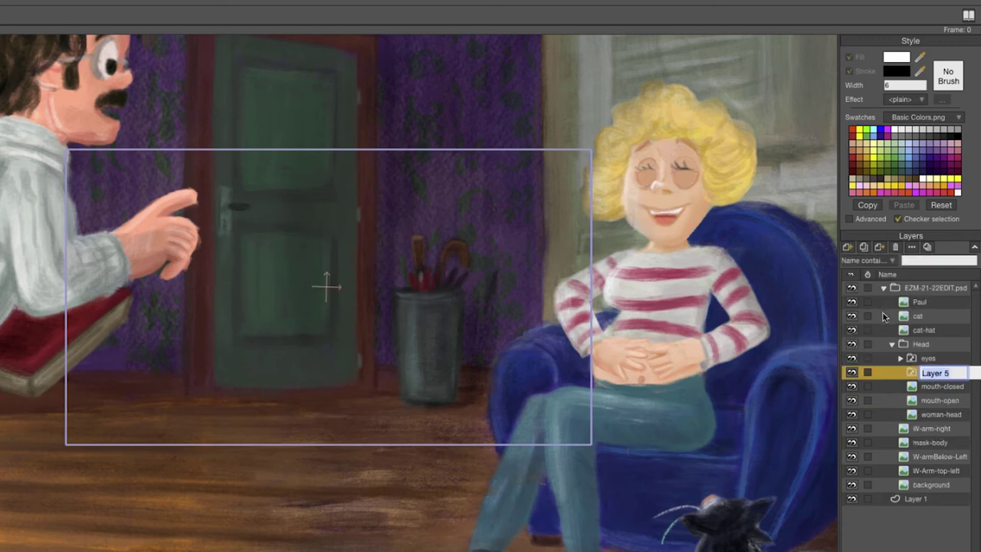
# - Move mouth-closed and mouth-open into the new switch layer and rename it mouth
pyautogui.click(938, 386)
pyautogui.keyDown('shift'); pyautogui.click(935, 400); pyautogui.keyUp('shift')
pyautogui.moveTo(929, 392); pyautogui.dragTo(930, 374)
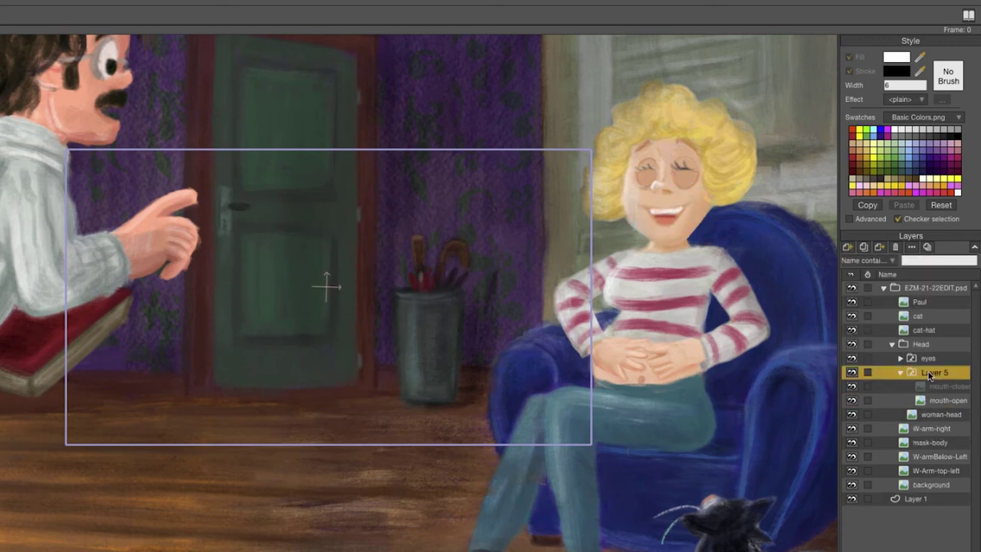
pyautogui.doubleClick(930, 373)
pyautogui.write('mout')
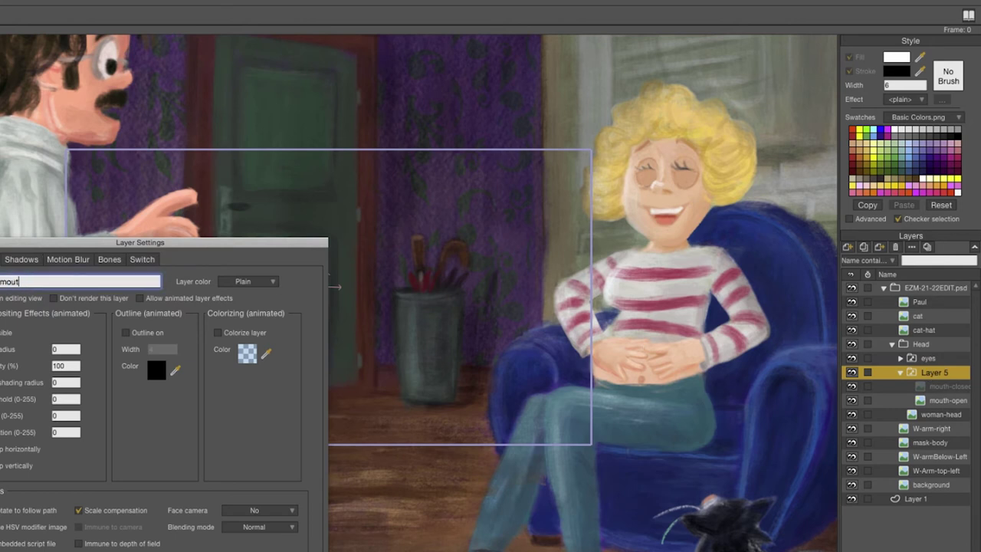
pyautogui.press('Return')
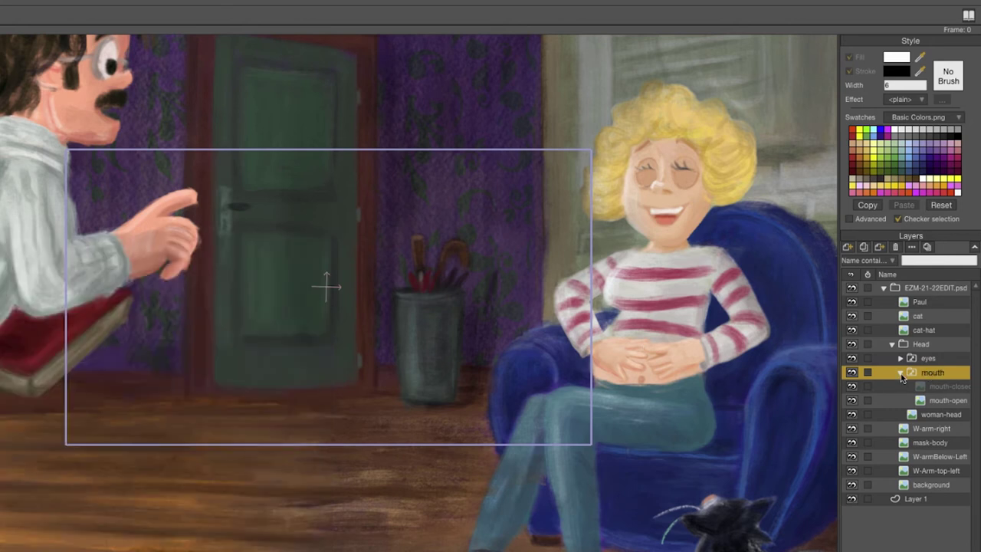
pyautogui.click(902, 374)
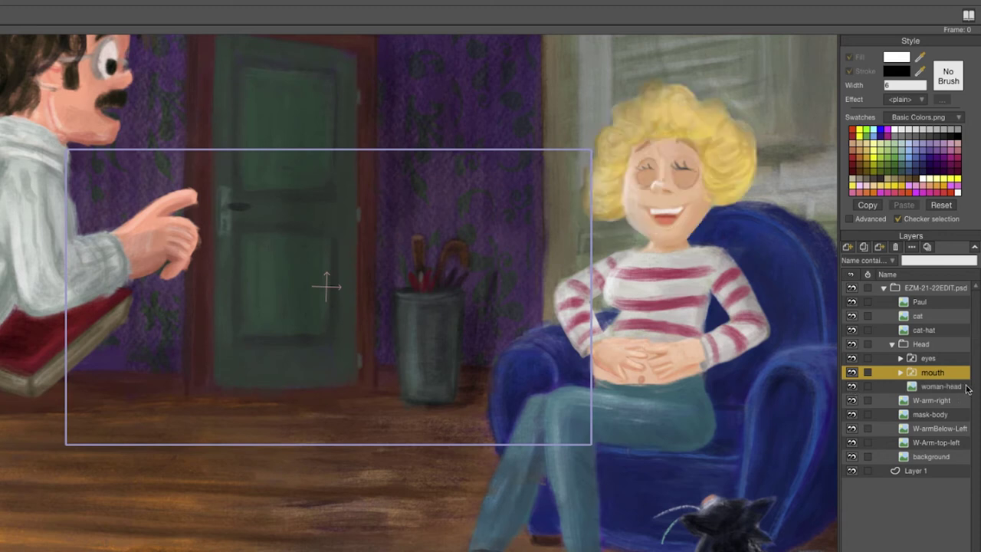
# - Test the mouth switch by changing it to mouth-closed and back to mouth-open
pyautogui.rightClick(895, 357)
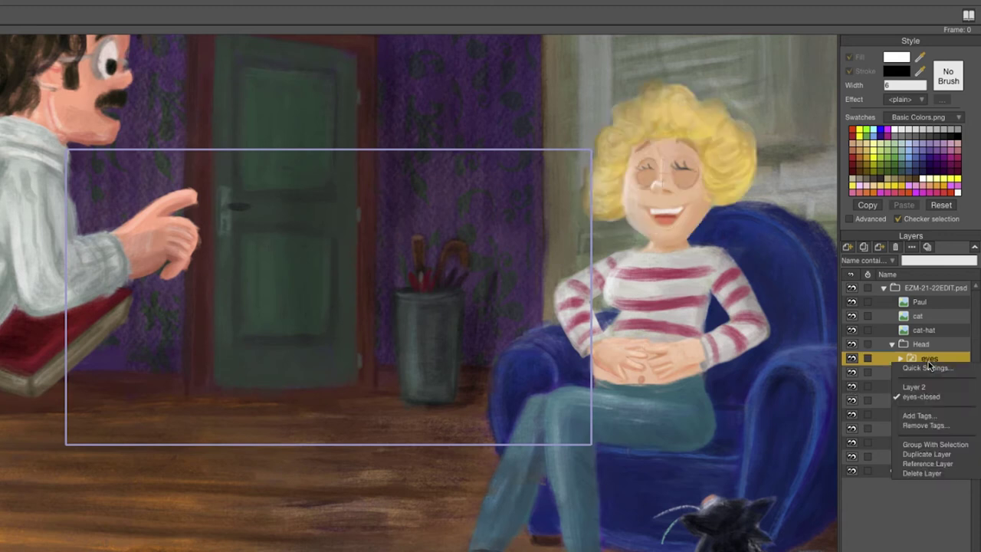
pyautogui.click(894, 351)
pyautogui.rightClick(927, 372)
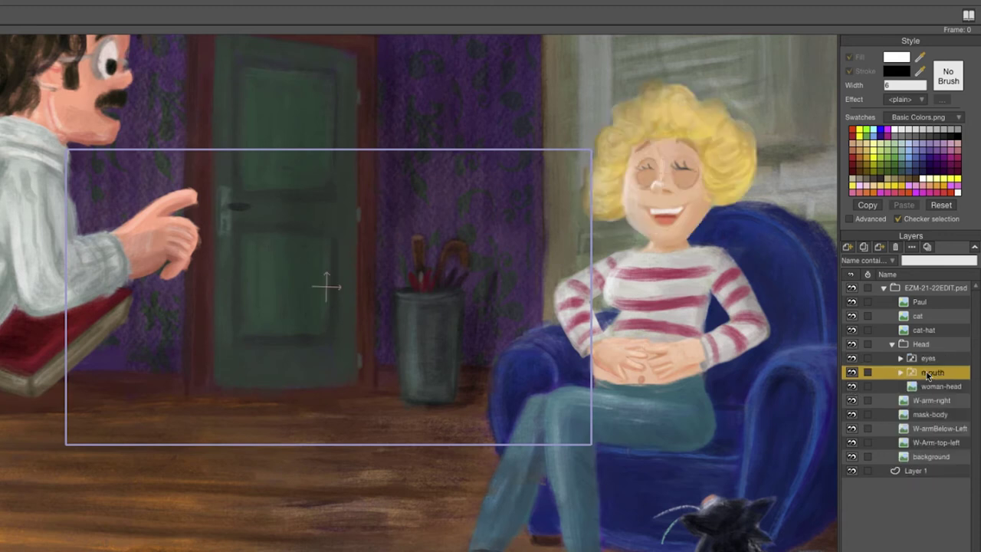
pyautogui.click(925, 398)
pyautogui.rightClick(926, 376)
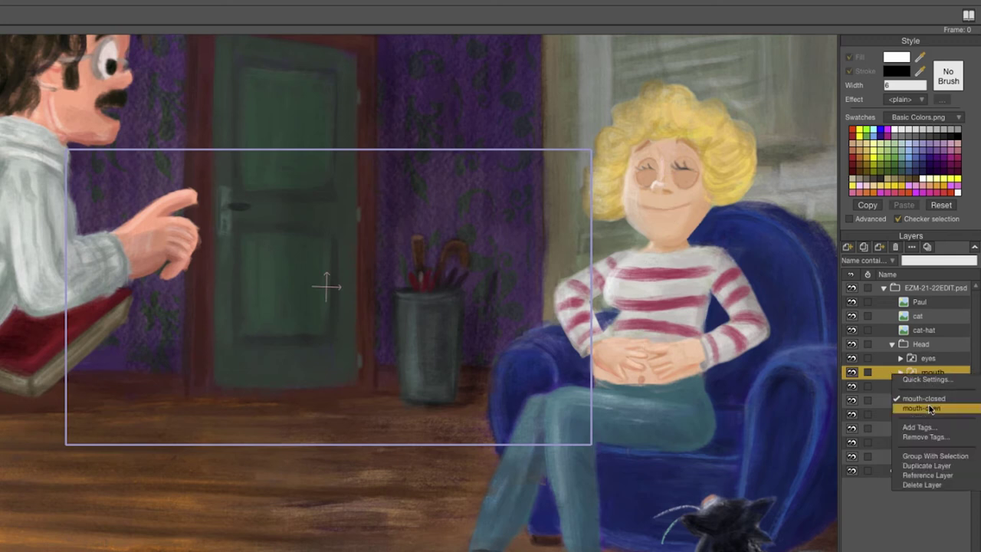
pyautogui.click(932, 410)
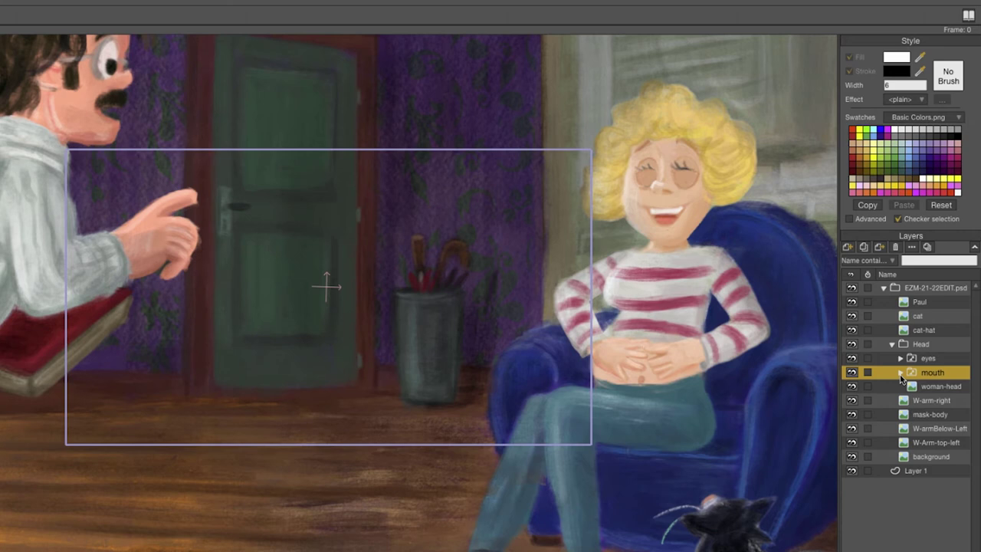
# - Add a bone layer above the cat layer in the imported scene group
pyautogui.moveTo(339, 261); pyautogui.dragTo(10, 269)
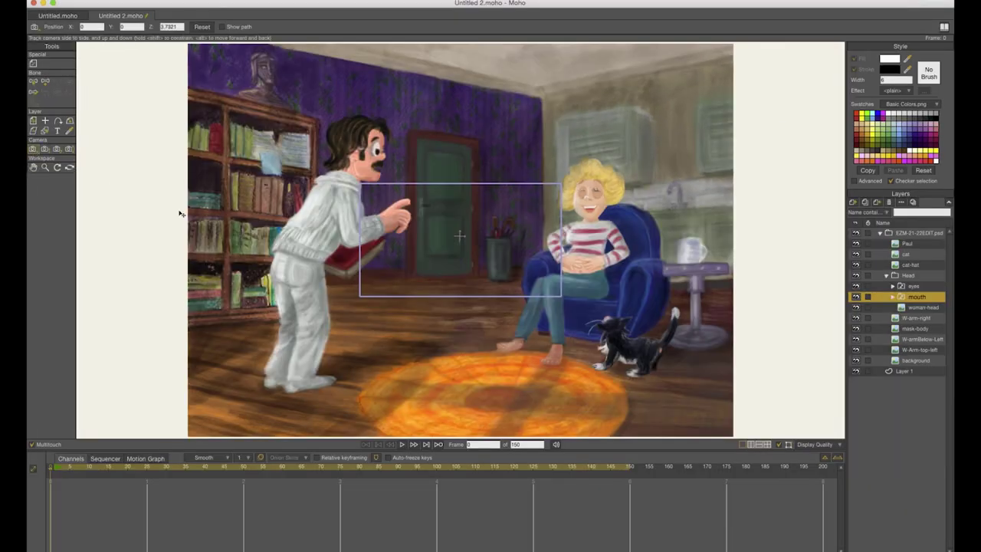
pyautogui.click(908, 255)
pyautogui.click(853, 202)
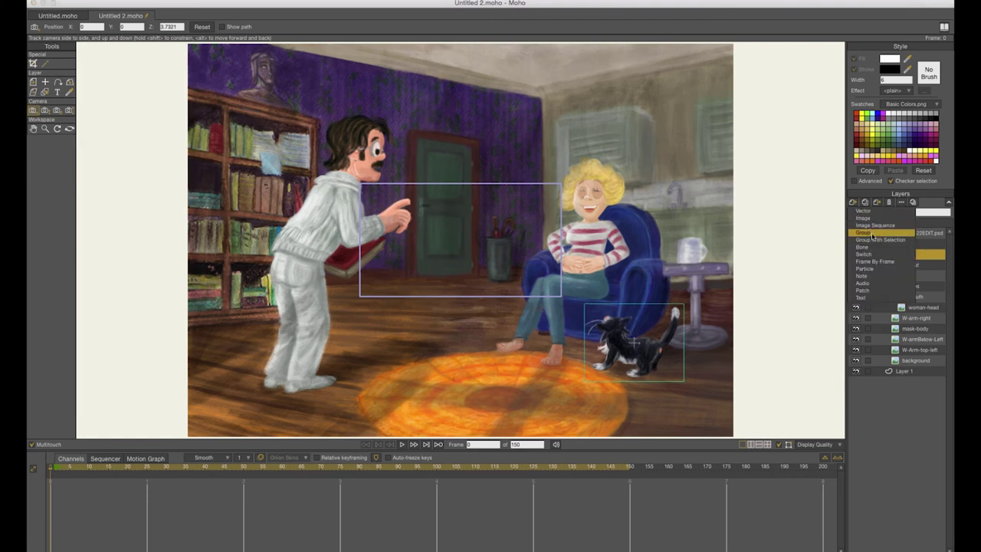
pyautogui.click(869, 247)
# - Put the cat and cat-hat layers inside the new bone layer and shift the cat's head artwork out beside the bookcase
pyautogui.click(904, 265)
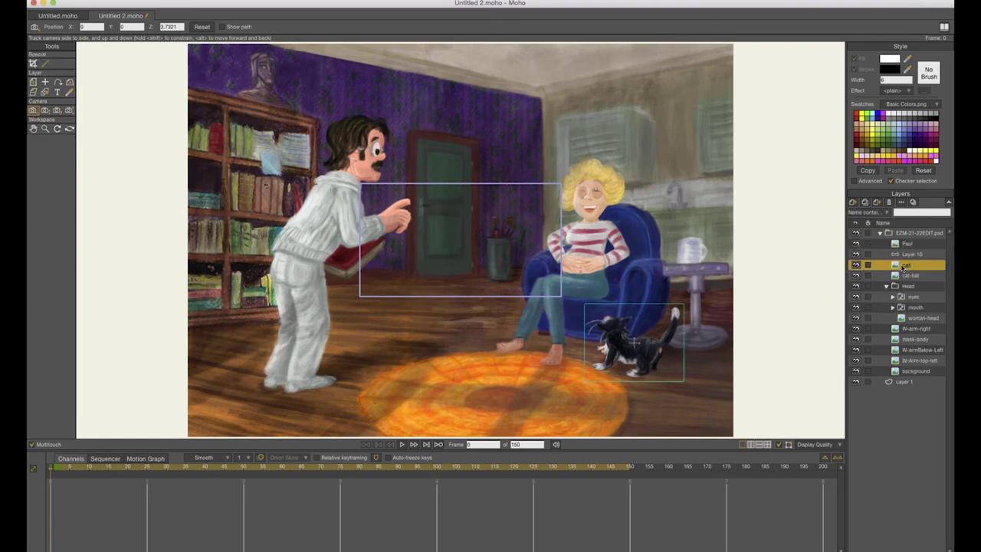
pyautogui.moveTo(904, 265)
pyautogui.mouseDown()
pyautogui.moveTo(910, 255)
pyautogui.moveTo(910, 267)
pyautogui.mouseUp()
pyautogui.click(33, 83)
pyautogui.moveTo(617, 331); pyautogui.dragTo(153, 258)
# - Draw bones through the cat's body, front leg and detached head in the bone layer, and adjust their bone strength
pyautogui.click(913, 255)
pyautogui.press('a')
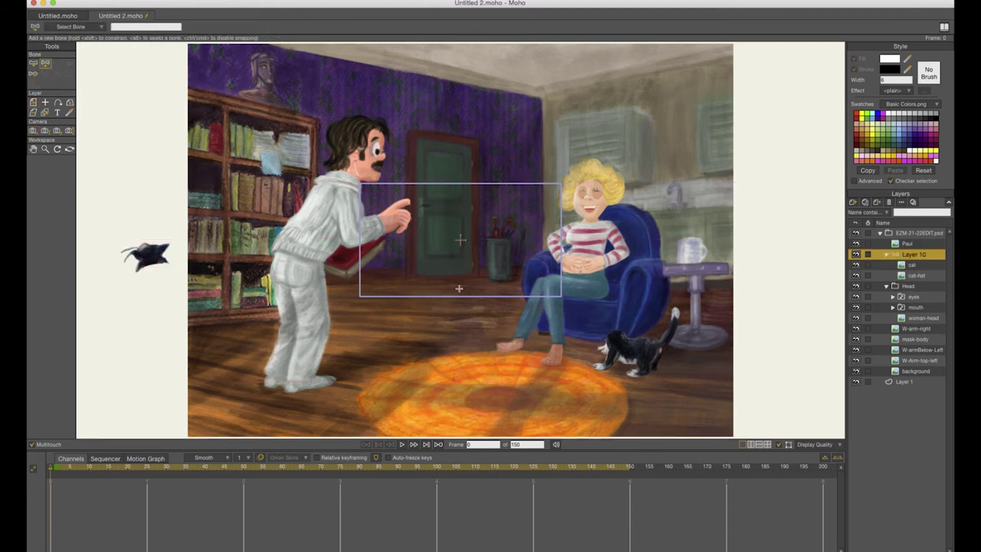
pyautogui.moveTo(627, 350); pyautogui.dragTo(624, 349)
pyautogui.moveTo(624, 349)
pyautogui.mouseDown()
pyautogui.moveTo(614, 334)
pyautogui.moveTo(615, 358)
pyautogui.moveTo(598, 370)
pyautogui.mouseUp()
pyautogui.click(33, 66)
pyautogui.click(90, 85)
pyautogui.click(45, 64)
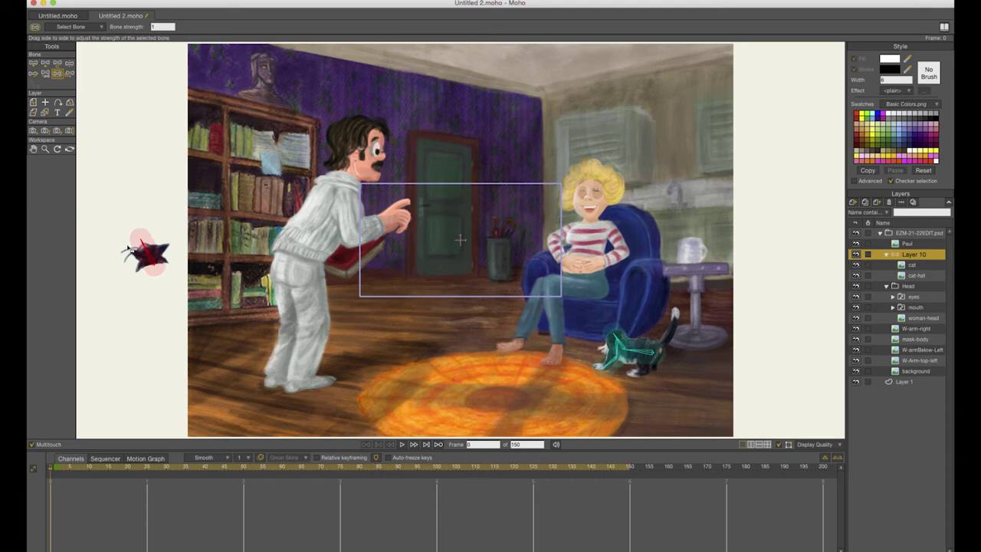
pyautogui.click(34, 64)
pyautogui.click(45, 73)
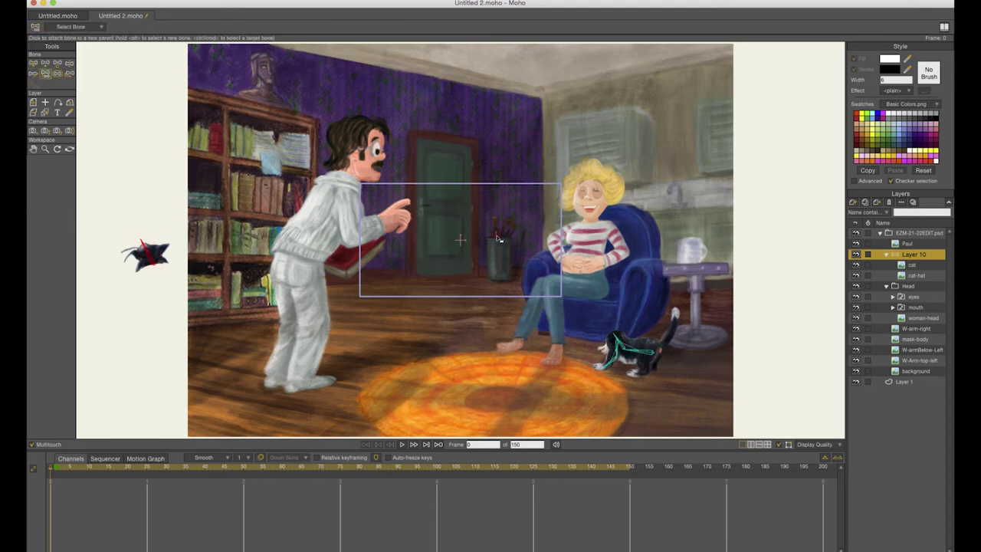
# - Draw a chain of bones along the cat's tail, ending at the white tip
pyautogui.click(34, 64)
pyautogui.click(88, 85)
pyautogui.click(45, 64)
pyautogui.moveTo(672, 328); pyautogui.dragTo(674, 319)
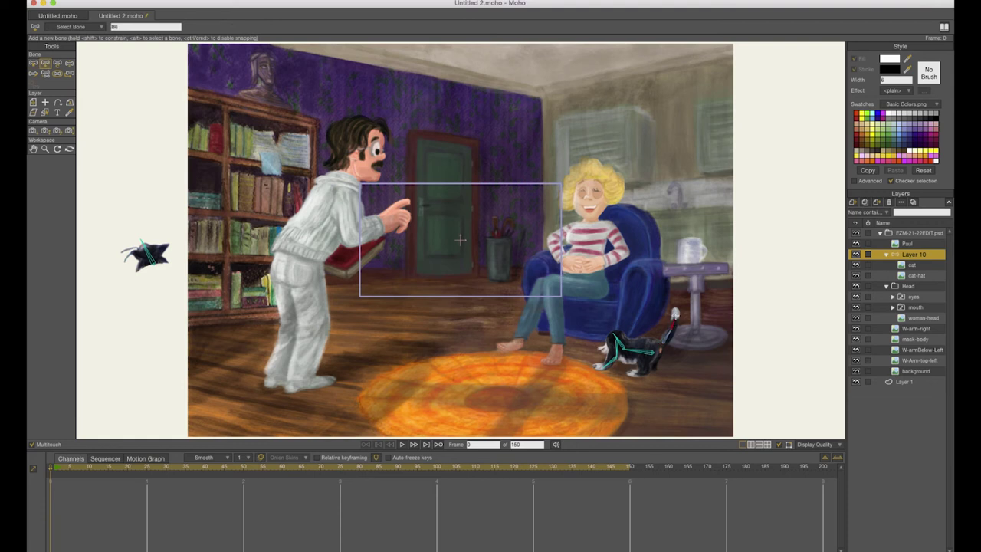
# - Adjust the strength of the cat's tail bones to fit the tail
pyautogui.click(56, 74)
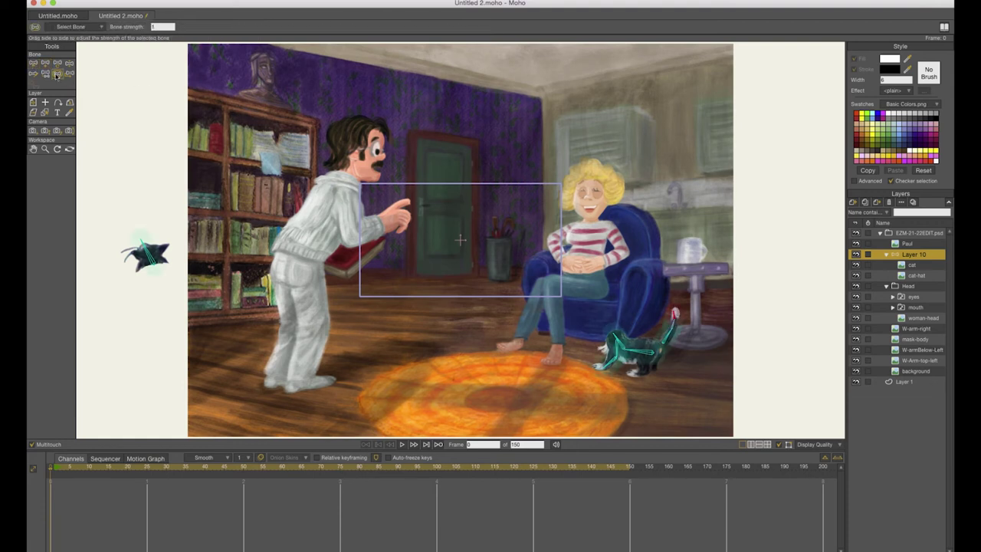
pyautogui.moveTo(679, 338); pyautogui.dragTo(678, 328)
pyautogui.click(33, 65)
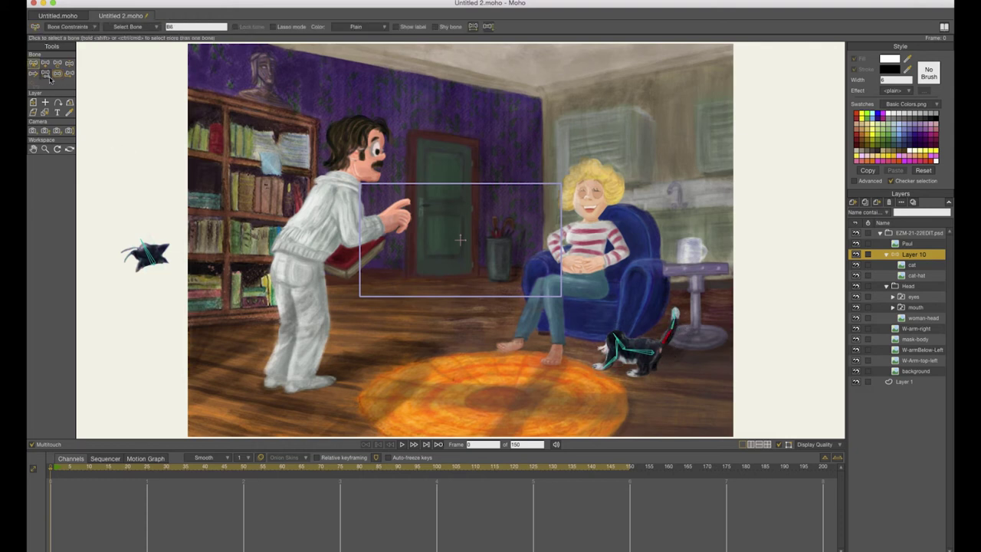
pyautogui.press('p')
# - At frame 1, move the detached head's bone so the head sits on the cat's body
pyautogui.press('z')
pyautogui.press('Right')
pyautogui.click(57, 66)
pyautogui.click(47, 66)
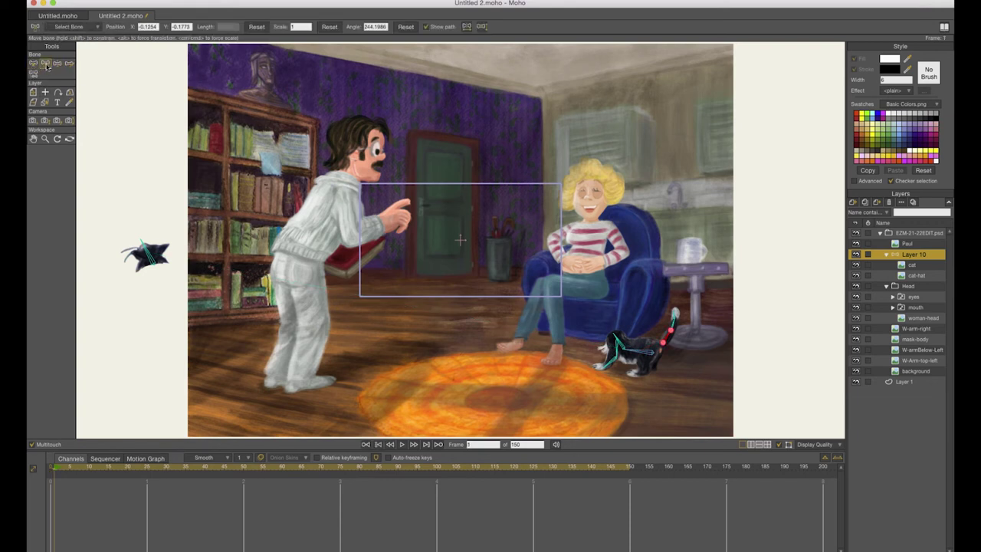
pyautogui.moveTo(145, 253); pyautogui.dragTo(671, 344)
pyautogui.press('z')
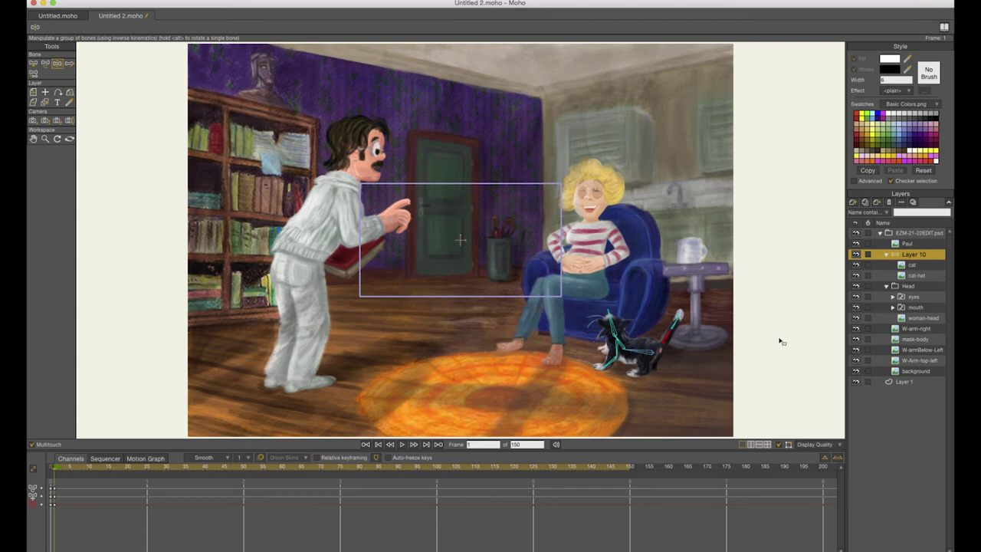
# - Save the project as Engeltje-HappyMother.moho
pyautogui.click(912, 244)
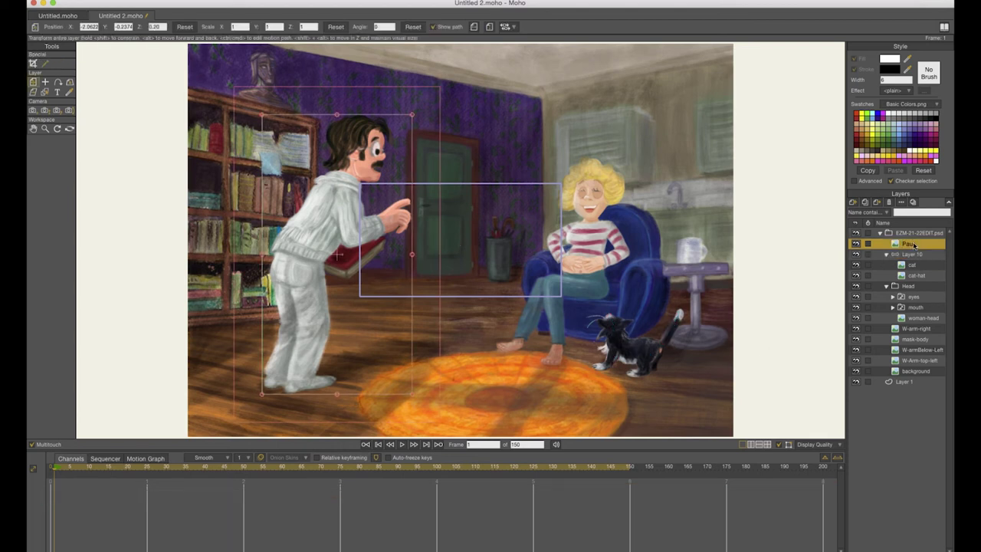
pyautogui.press('super+s')
pyautogui.write('Engeltje-HappyMother.moho')
pyautogui.click(642, 343)
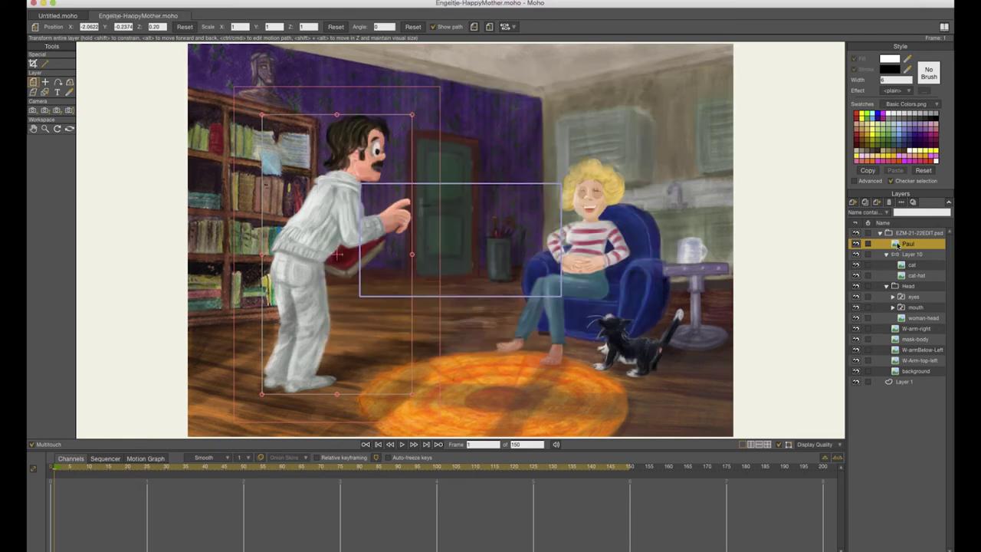
# - Zoom the camera out and track it at frame 1 to frame the man, the woman and the cat
pyautogui.click(46, 110)
pyautogui.moveTo(322, 184); pyautogui.dragTo(208, 191)
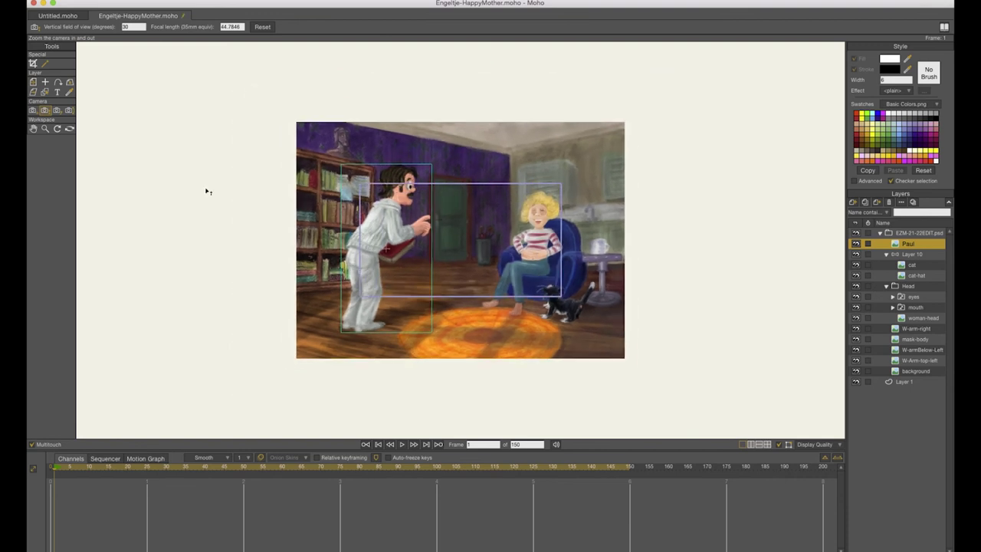
pyautogui.moveTo(322, 200); pyautogui.dragTo(238, 206)
pyautogui.moveTo(521, 245); pyautogui.dragTo(463, 250)
pyautogui.click(32, 109)
pyautogui.moveTo(182, 189); pyautogui.dragTo(186, 208)
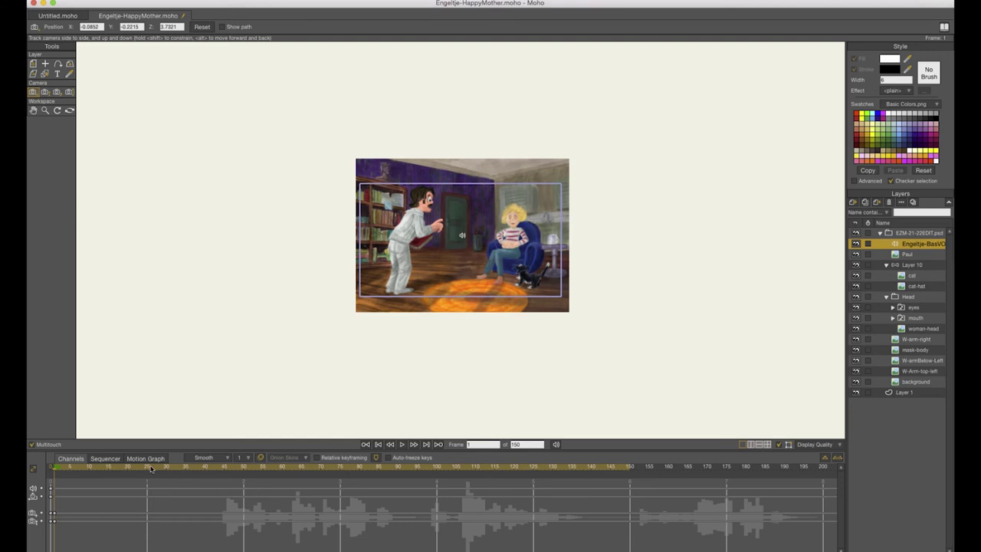
# - Play the voice-over from the start and scrub through its waveform to frame 250
pyautogui.moveTo(150, 469); pyautogui.dragTo(54, 469)
pyautogui.press('space')
pyautogui.press('space')
pyautogui.hscroll(5, 322, 498)
pyautogui.moveTo(306, 470); pyautogui.dragTo(753, 506)
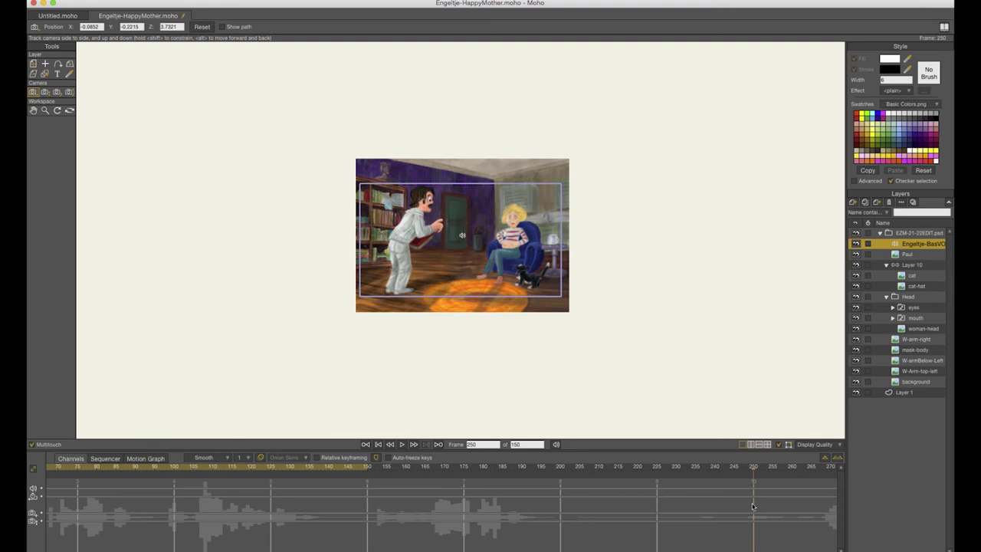
# - Set the project's end frame to 250 in the project settings
pyautogui.click(86, 1)
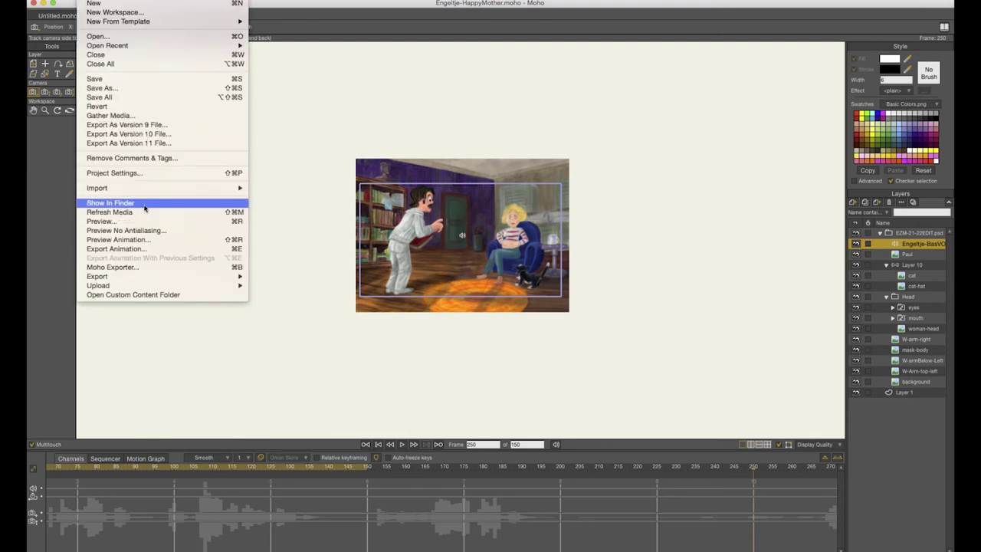
pyautogui.click(115, 173)
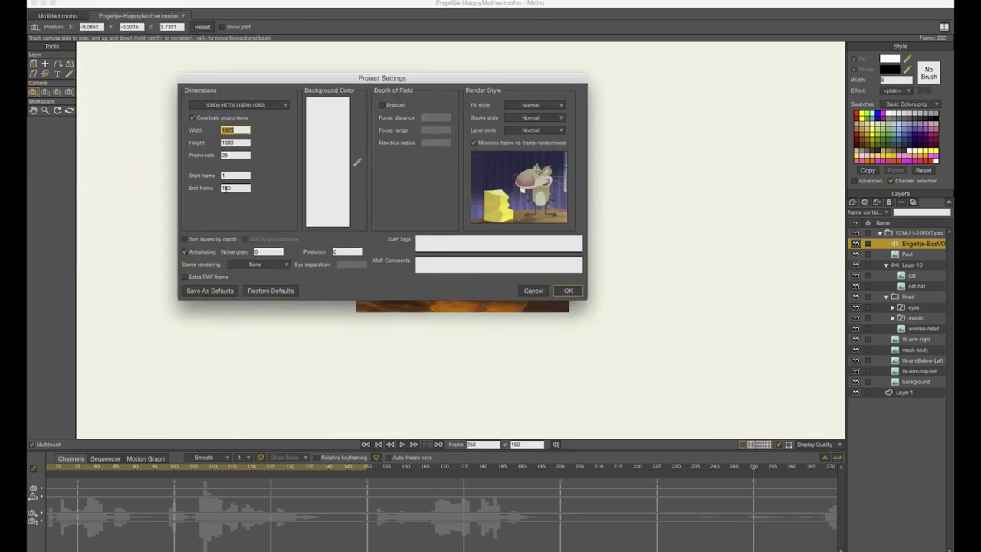
pyautogui.doubleClick(223, 187)
pyautogui.click(567, 290)
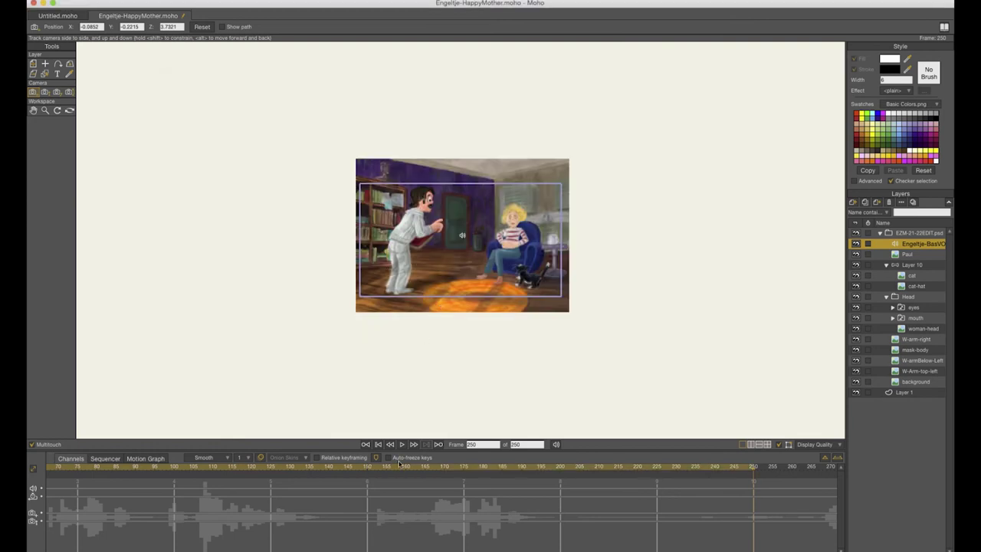
# - Pose the head and tail bones of the cat's bone layer at the start of the animation with Manipulate Bones
pyautogui.click(143, 480)
pyautogui.moveTo(144, 481)
pyautogui.mouseDown()
pyautogui.moveTo(179, 480)
pyautogui.moveTo(139, 481)
pyautogui.mouseUp()
pyautogui.click(914, 267)
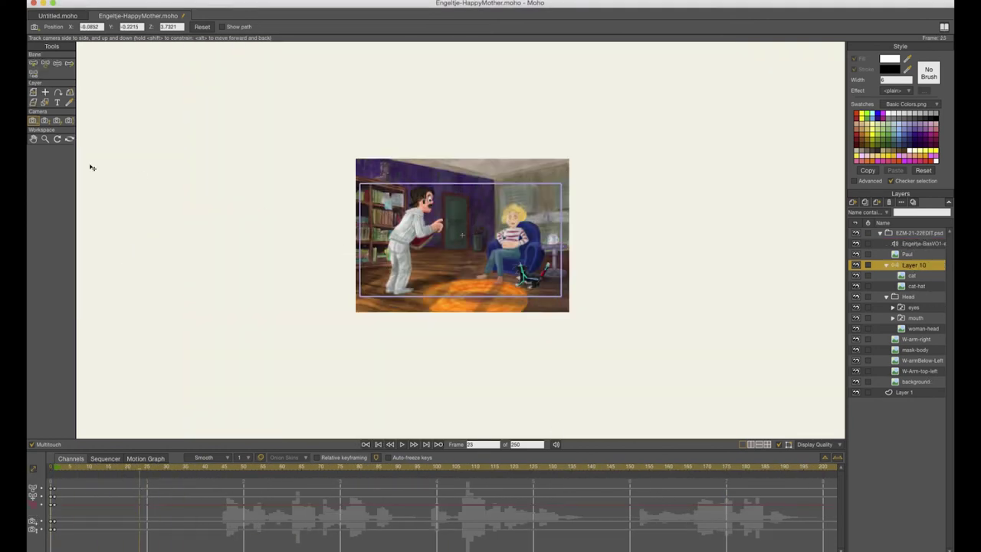
pyautogui.click(46, 139)
pyautogui.moveTo(433, 236); pyautogui.dragTo(482, 243)
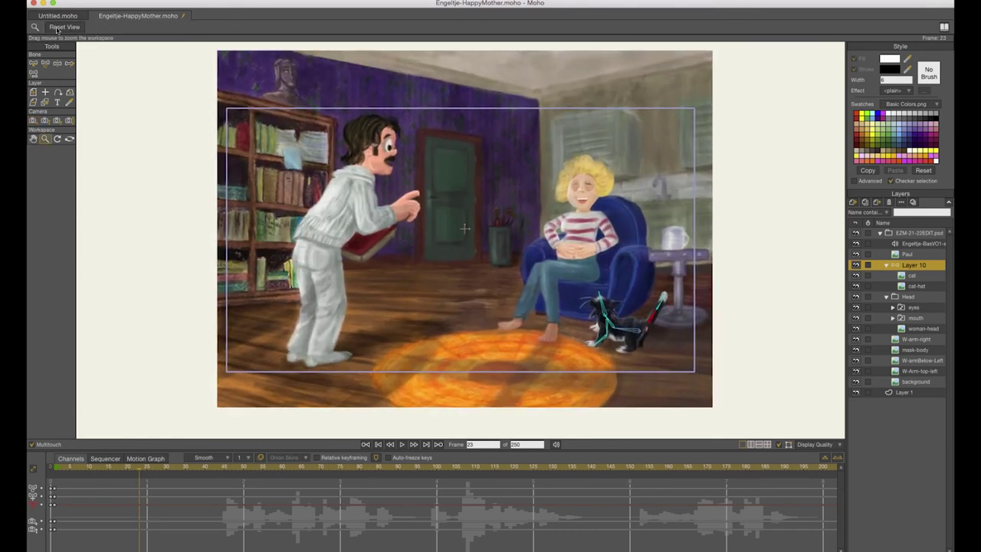
pyautogui.click(56, 29)
pyautogui.click(57, 65)
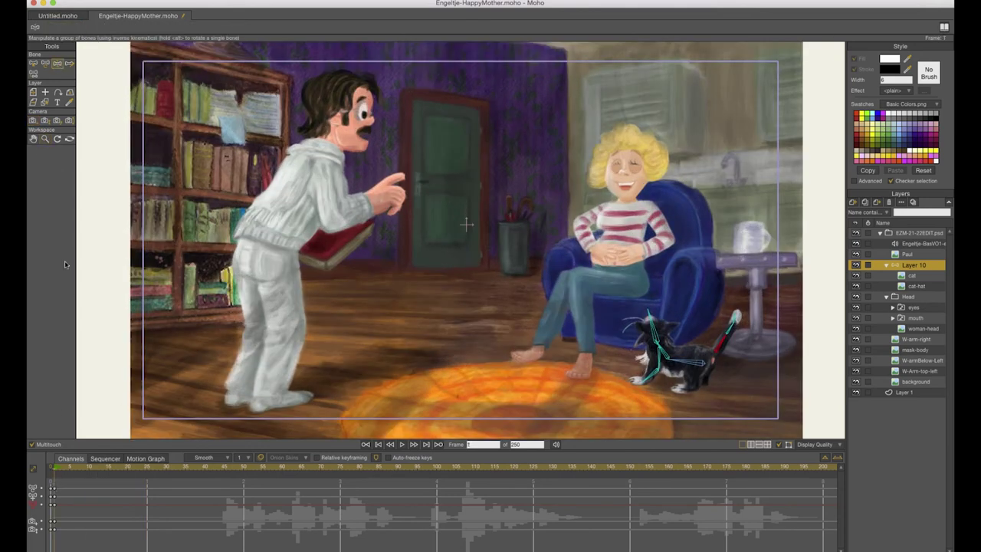
pyautogui.moveTo(656, 335); pyautogui.dragTo(652, 337)
pyautogui.moveTo(727, 351); pyautogui.dragTo(721, 341)
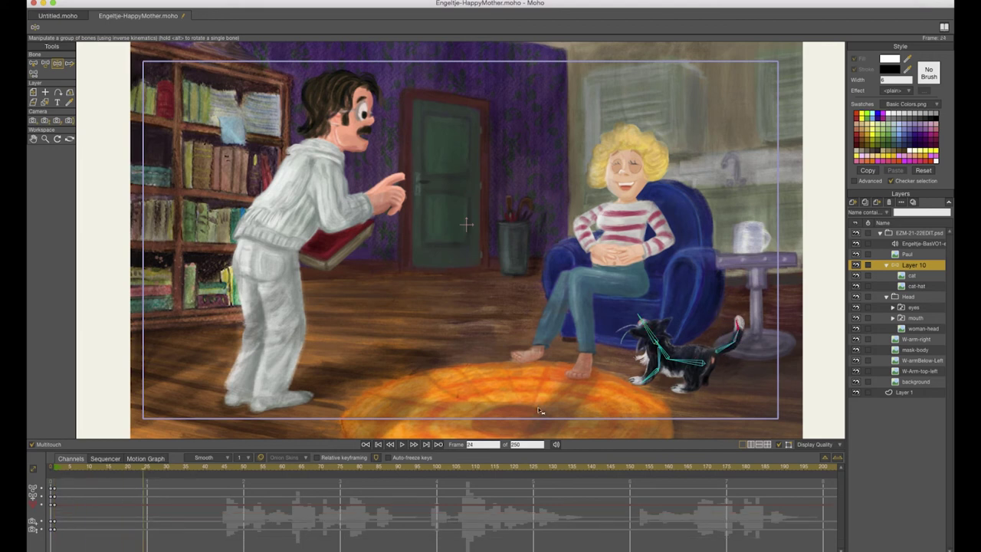
# - Keyframe the cat's tail swinging back and forth at frames 24, 50, 57, 78, 92 and 119
pyautogui.click(145, 486)
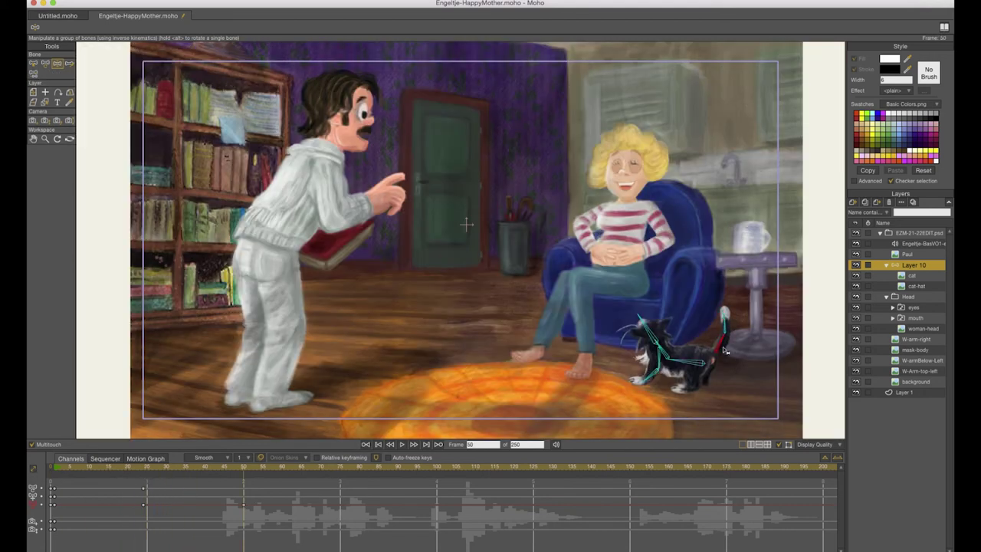
pyautogui.moveTo(221, 478)
pyautogui.mouseDown()
pyautogui.moveTo(158, 470)
pyautogui.moveTo(269, 469)
pyautogui.moveTo(89, 467)
pyautogui.moveTo(226, 488)
pyautogui.mouseUp()
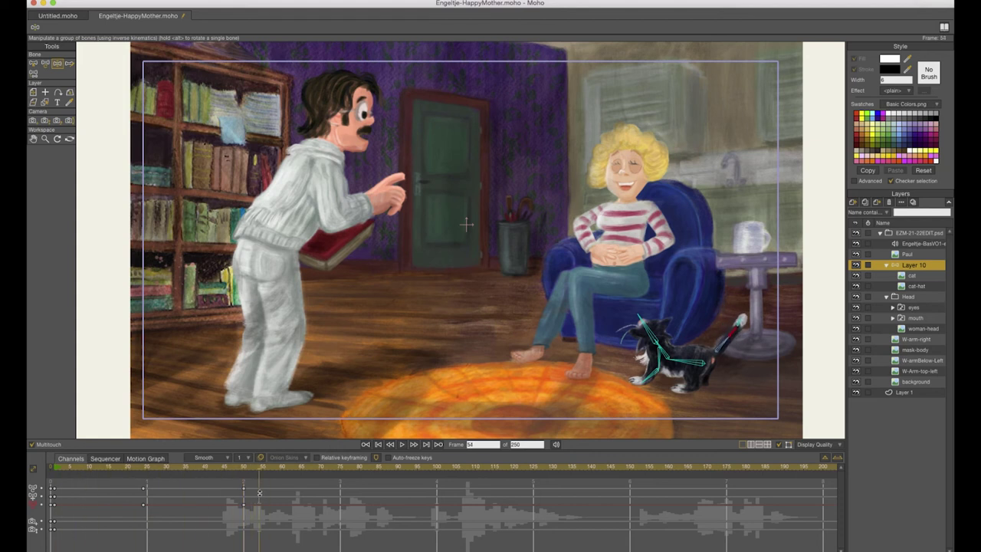
pyautogui.moveTo(737, 342); pyautogui.dragTo(744, 344)
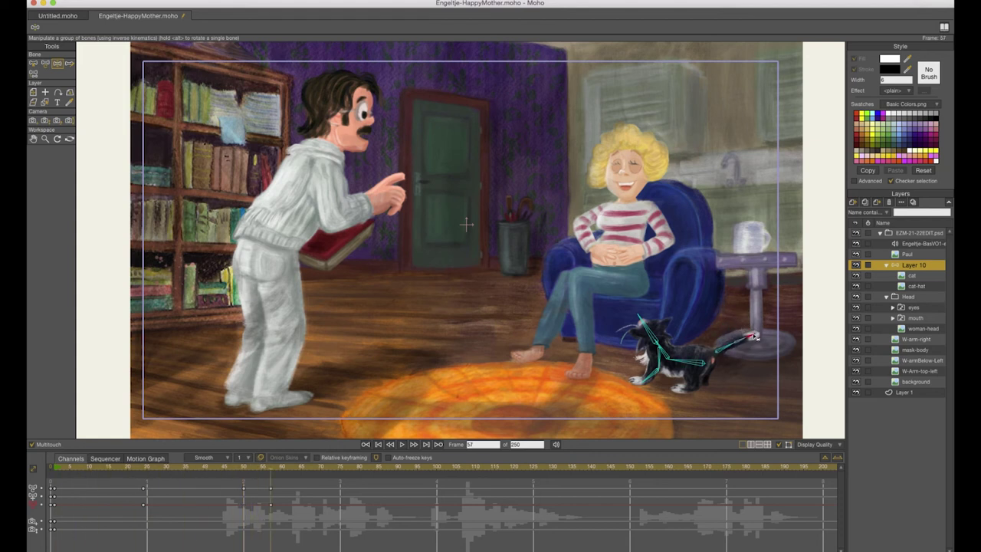
pyautogui.click(332, 504)
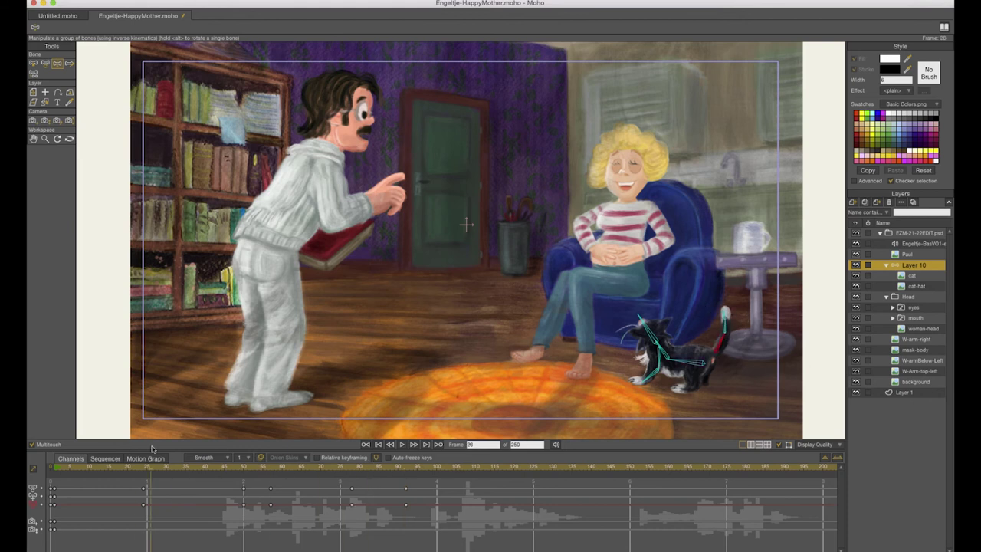
pyautogui.click(456, 497)
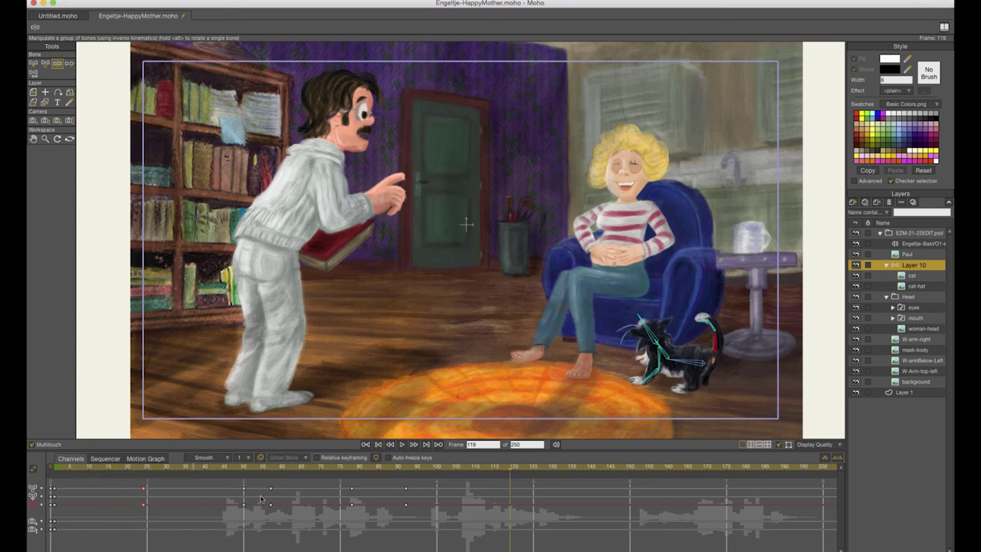
# - Lower the cat's head at frame 1 and keyframe its head poses at frames 24 and 50
pyautogui.click(62, 499)
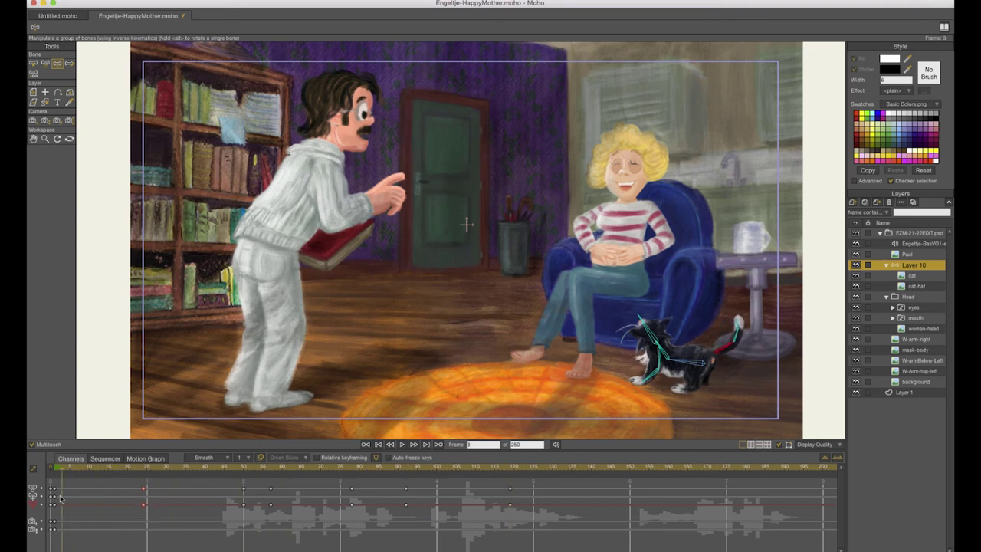
pyautogui.click(646, 337)
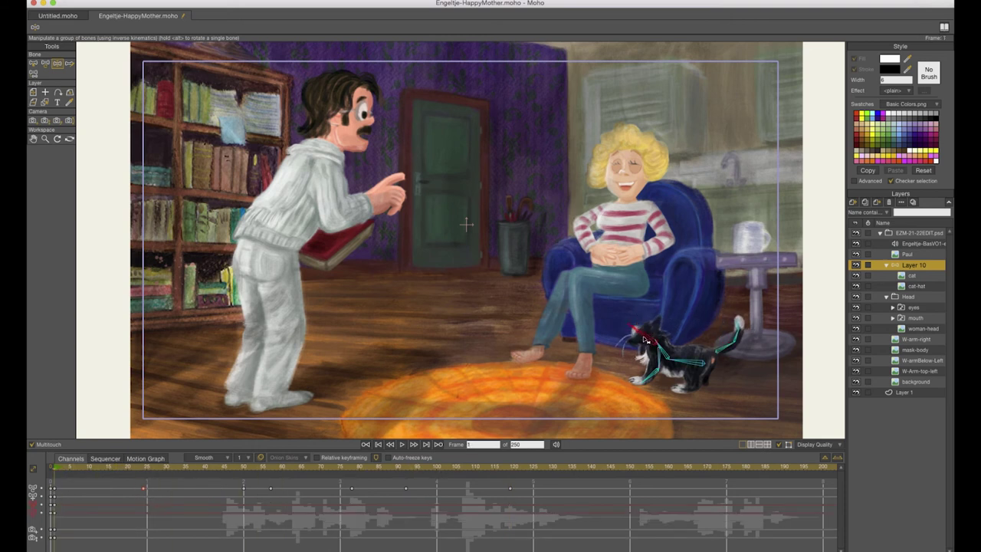
pyautogui.moveTo(60, 477); pyautogui.dragTo(243, 481)
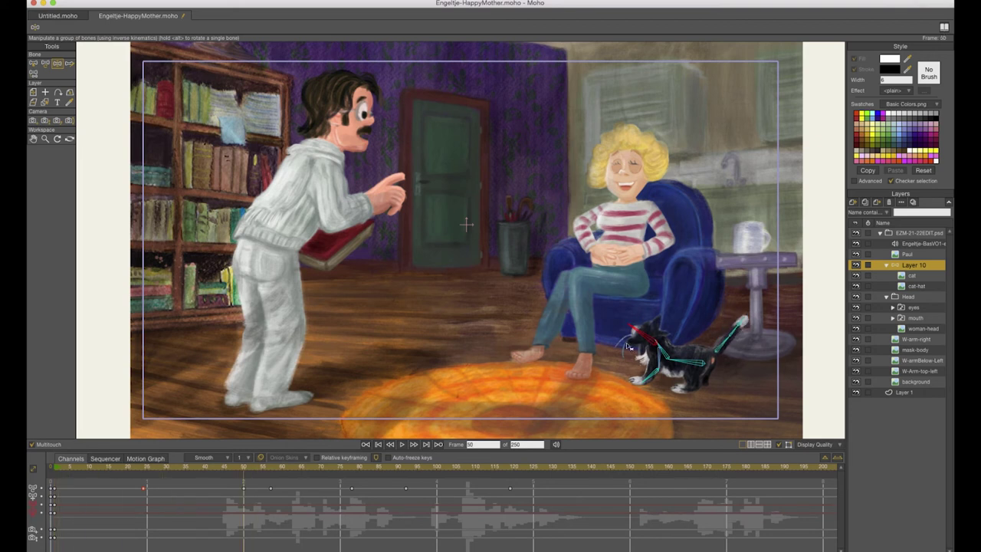
pyautogui.moveTo(185, 469); pyautogui.dragTo(143, 473)
pyautogui.moveTo(646, 338); pyautogui.dragTo(653, 326)
# - Keyframe further head movements for the cat at frames 97, 146 and 189
pyautogui.moveTo(91, 469); pyautogui.dragTo(549, 501)
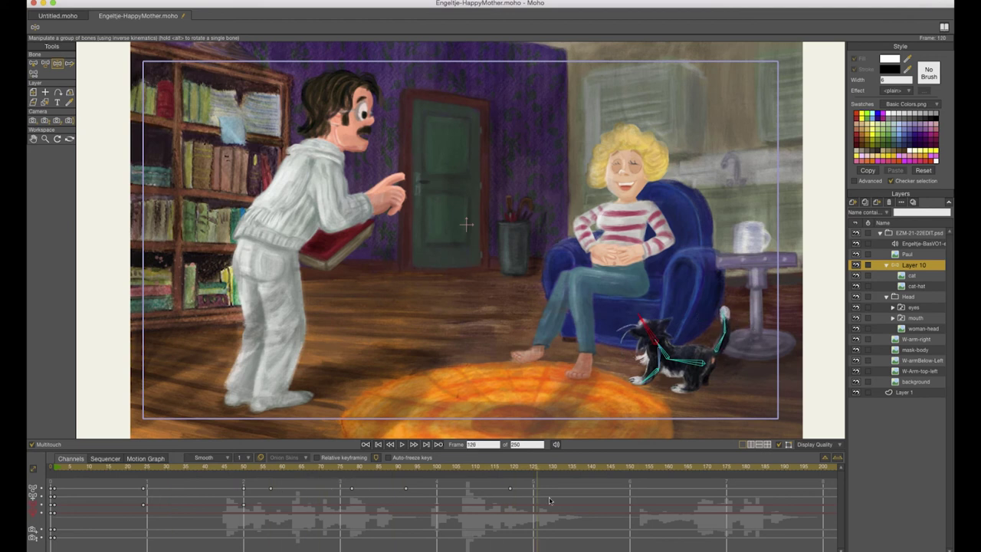
pyautogui.moveTo(730, 468); pyautogui.dragTo(409, 466)
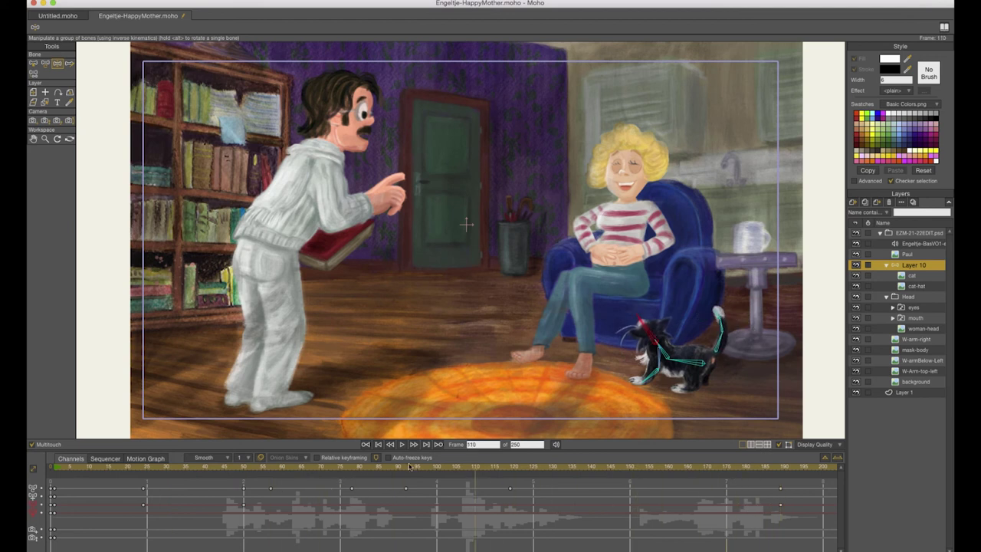
pyautogui.moveTo(542, 476); pyautogui.dragTo(428, 496)
pyautogui.moveTo(644, 321); pyautogui.dragTo(640, 321)
# - Keyframe the cat's tail at frames 181 and 212, and raise its head at frame 212
pyautogui.moveTo(407, 471); pyautogui.dragTo(725, 482)
pyautogui.moveTo(725, 377); pyautogui.dragTo(727, 347)
pyautogui.click(651, 338)
pyautogui.moveTo(723, 471); pyautogui.dragTo(788, 492)
pyautogui.moveTo(724, 351); pyautogui.dragTo(720, 350)
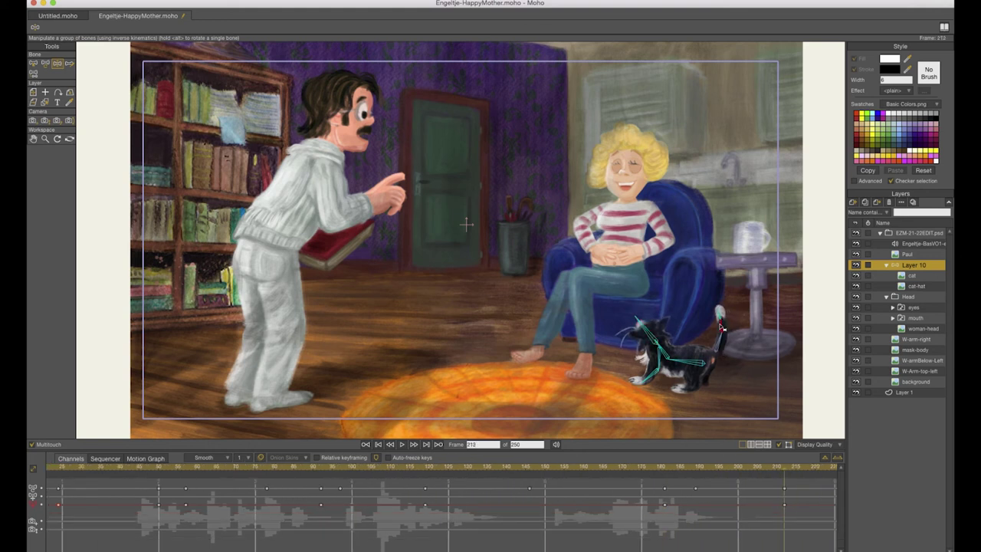
pyautogui.moveTo(639, 331); pyautogui.dragTo(646, 322)
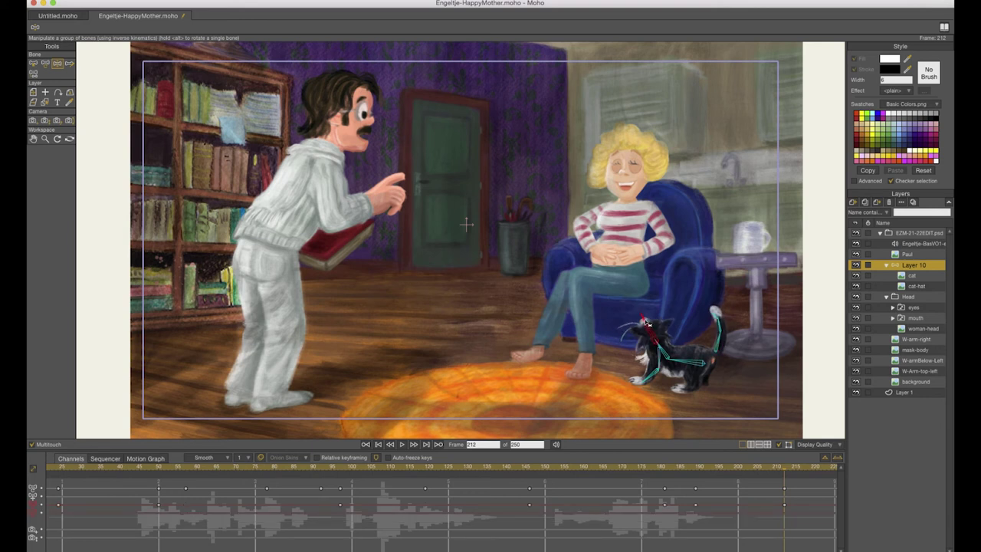
# - Reposition the cat's tail with its bones to add a tail keyframe at frame 256
pyautogui.moveTo(709, 470); pyautogui.dragTo(797, 487)
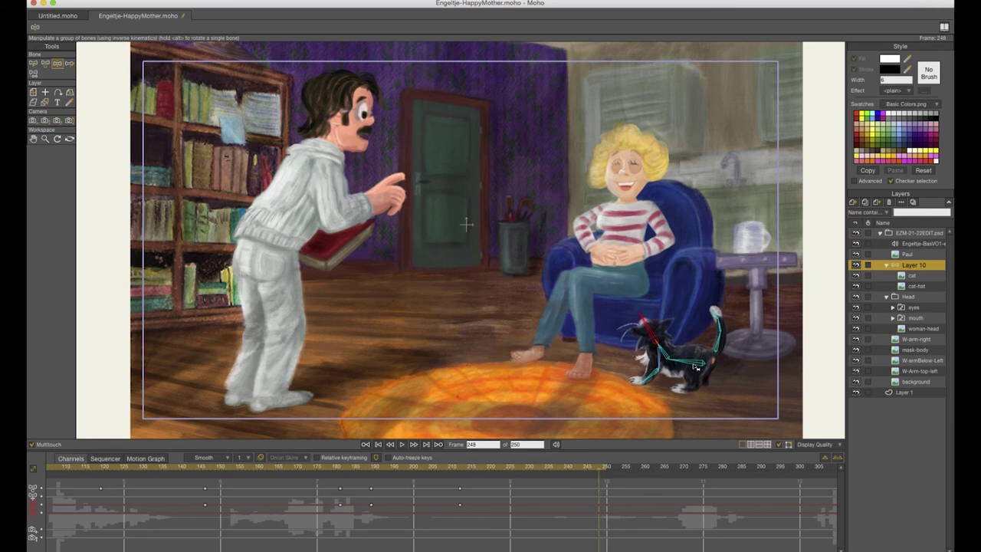
pyautogui.moveTo(731, 331); pyautogui.dragTo(721, 338)
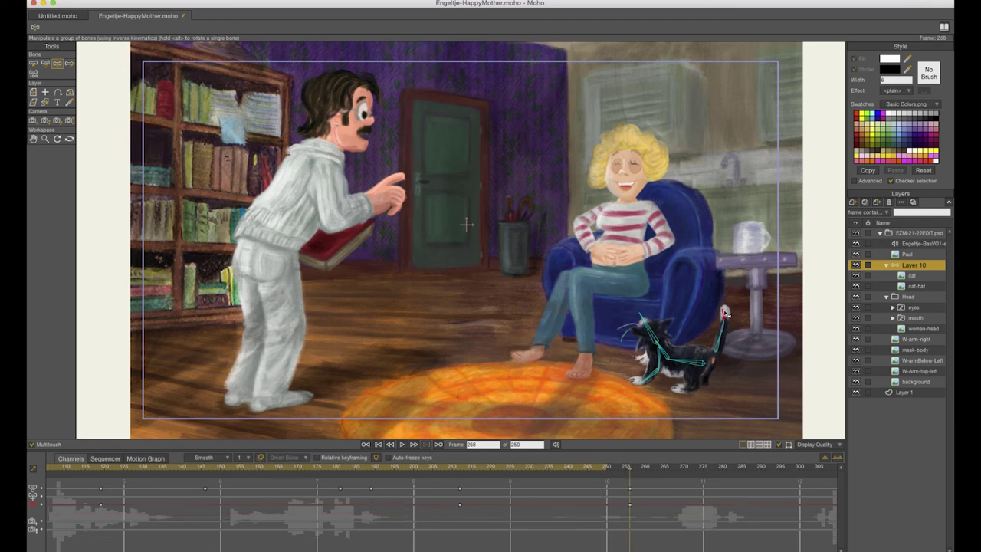
pyautogui.moveTo(518, 463); pyautogui.dragTo(312, 444)
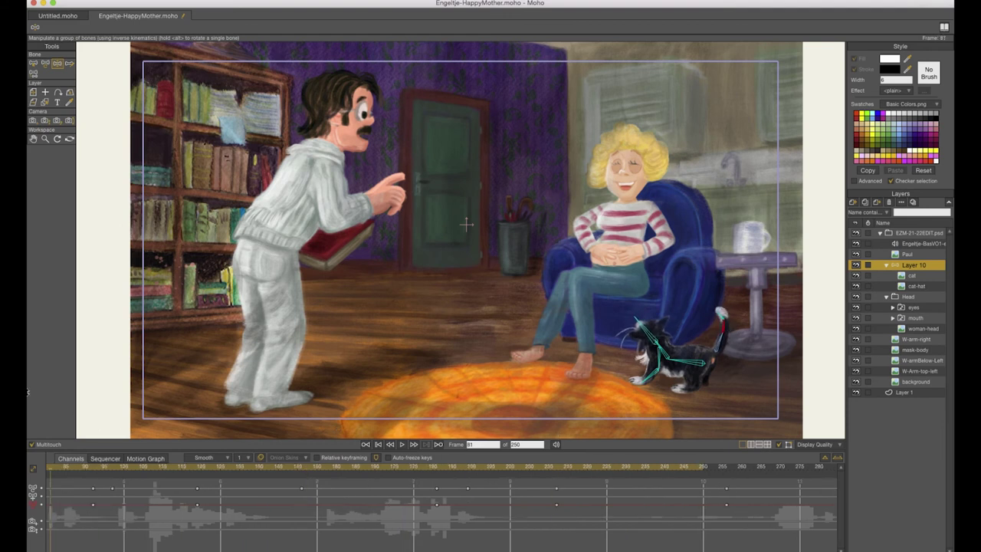
# - Select the woman's Head layer group and set a starting keyframe for it at frame 1
pyautogui.hotkey('ctrl', 'shift', 'Left')
pyautogui.click(921, 297)
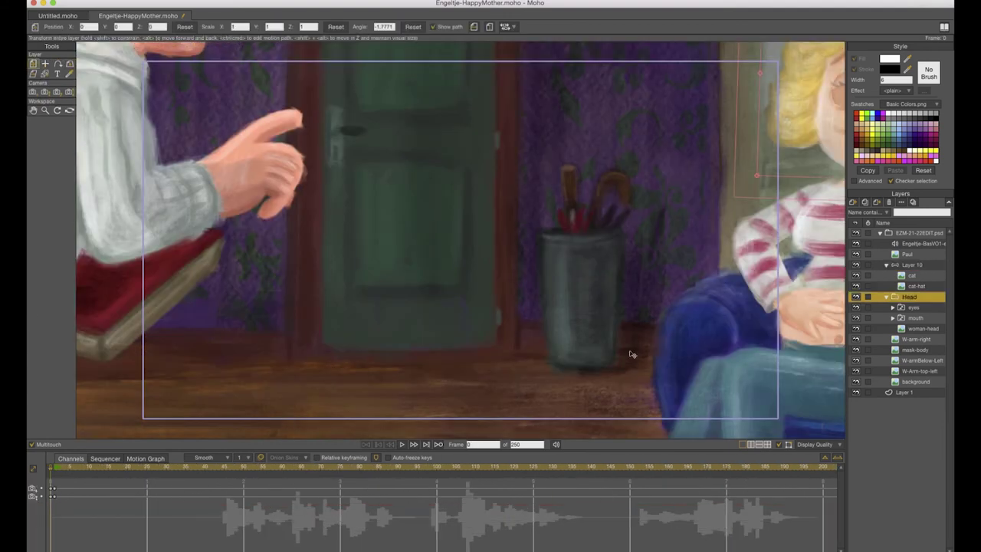
pyautogui.click(905, 308)
pyautogui.click(57, 467)
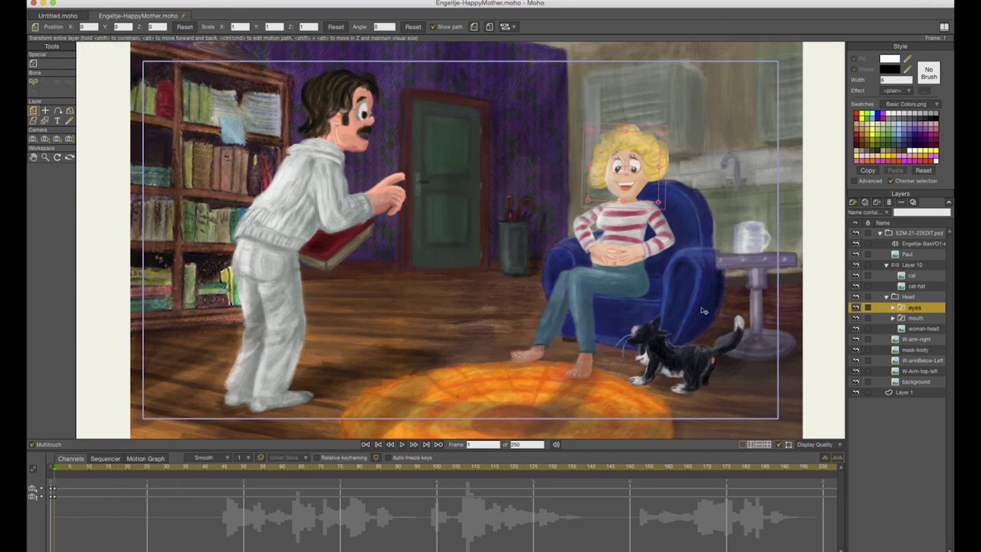
pyautogui.click(915, 298)
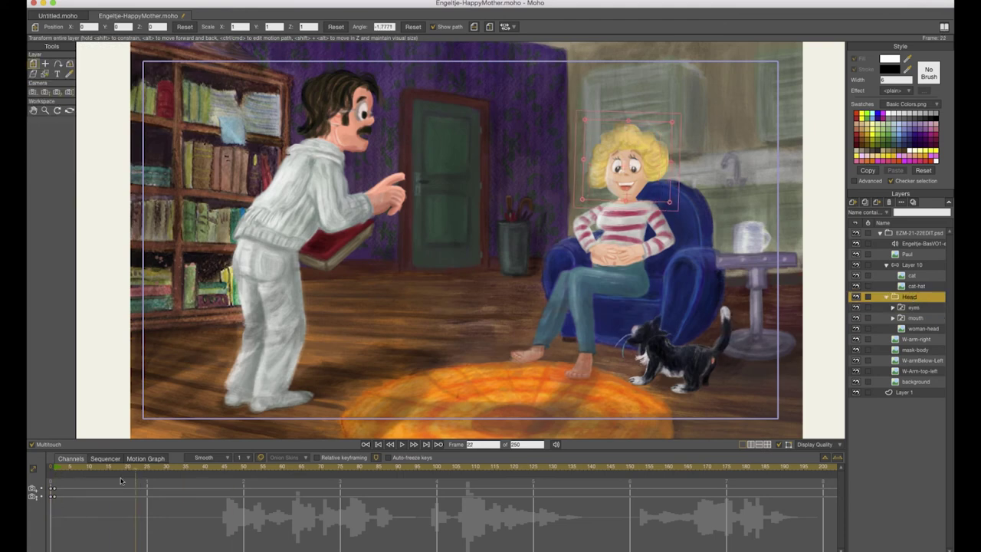
pyautogui.click(585, 203)
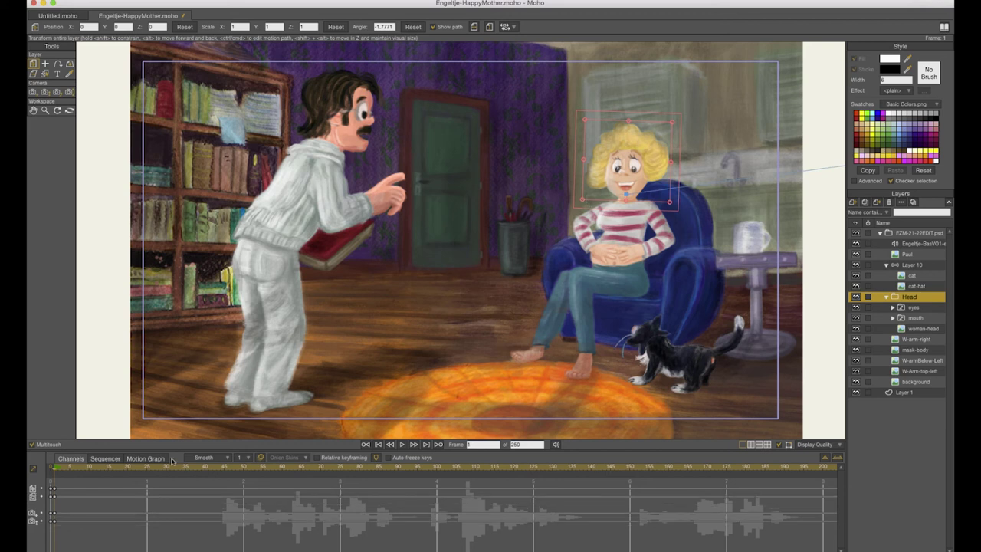
# - Keyframe the woman's head rotation at frames 44, 58 and 89, tilting it toward the man at frame 44
pyautogui.moveTo(64, 471); pyautogui.dragTo(220, 487)
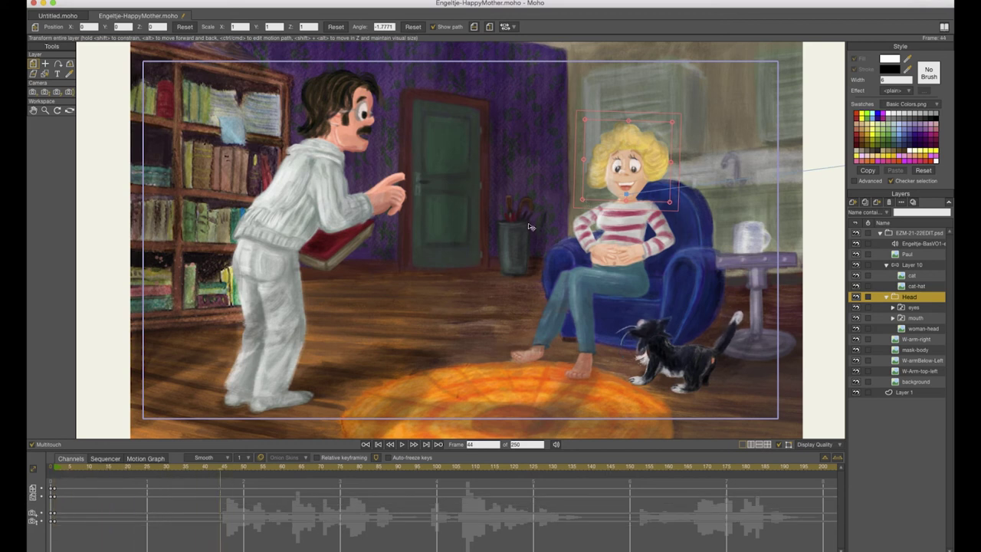
pyautogui.moveTo(587, 121); pyautogui.dragTo(572, 136)
pyautogui.moveTo(194, 471); pyautogui.dragTo(266, 513)
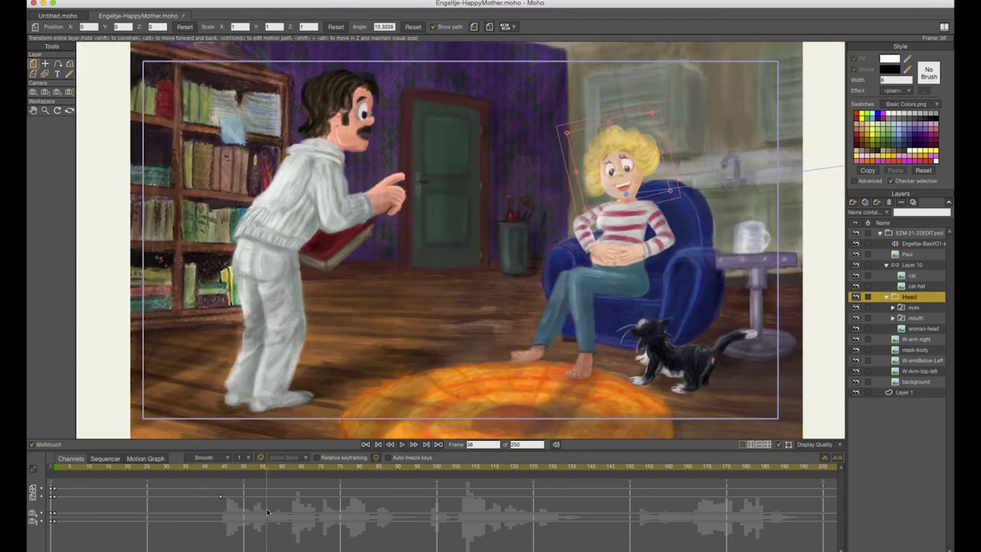
pyautogui.moveTo(573, 130); pyautogui.dragTo(575, 128)
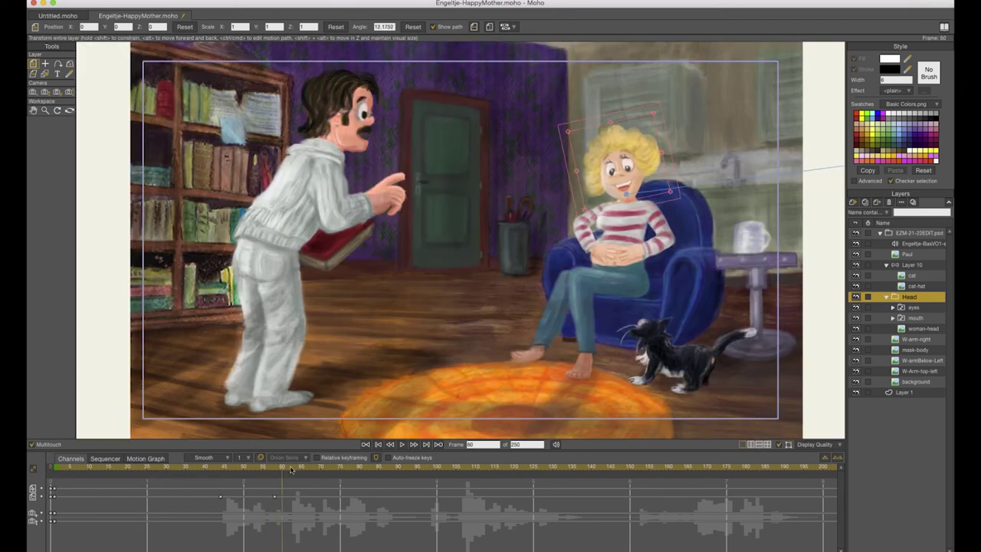
pyautogui.moveTo(343, 470); pyautogui.dragTo(394, 470)
pyautogui.moveTo(566, 129); pyautogui.dragTo(574, 125)
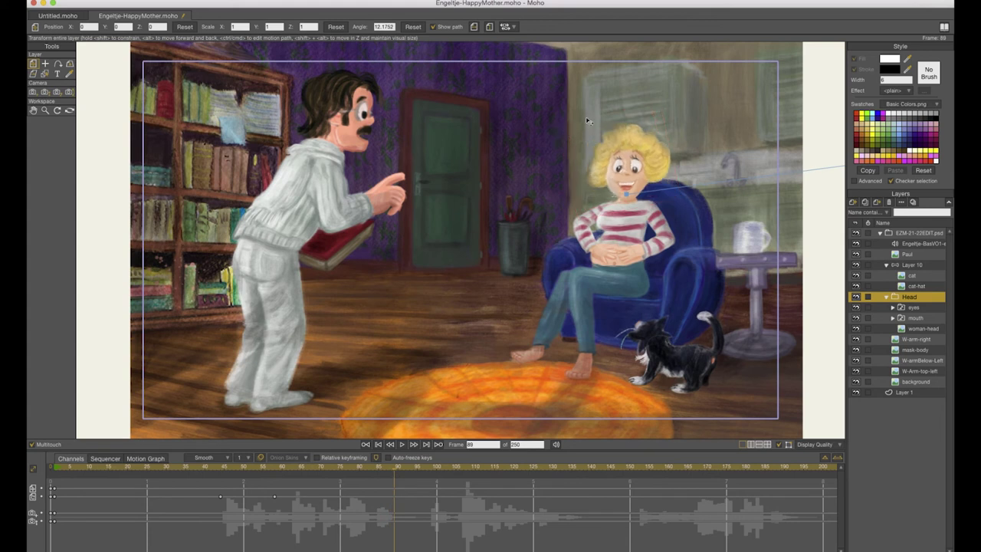
# - Keyframe back-and-forth tilts of the woman's head at frames 101, 108, 115 and 127
pyautogui.moveTo(372, 471); pyautogui.dragTo(441, 467)
pyautogui.moveTo(593, 105); pyautogui.dragTo(553, 132)
pyautogui.moveTo(399, 469); pyautogui.dragTo(469, 485)
pyautogui.moveTo(650, 109); pyautogui.dragTo(701, 124)
pyautogui.moveTo(459, 471); pyautogui.dragTo(494, 471)
pyautogui.moveTo(602, 113); pyautogui.dragTo(580, 120)
pyautogui.moveTo(489, 469); pyautogui.dragTo(539, 471)
pyautogui.moveTo(582, 122); pyautogui.dragTo(574, 123)
# - Keyframe more tilts of the woman's head at frames 152, 159, 164 and 183, and move the last key to frame 197
pyautogui.moveTo(502, 471); pyautogui.dragTo(553, 483)
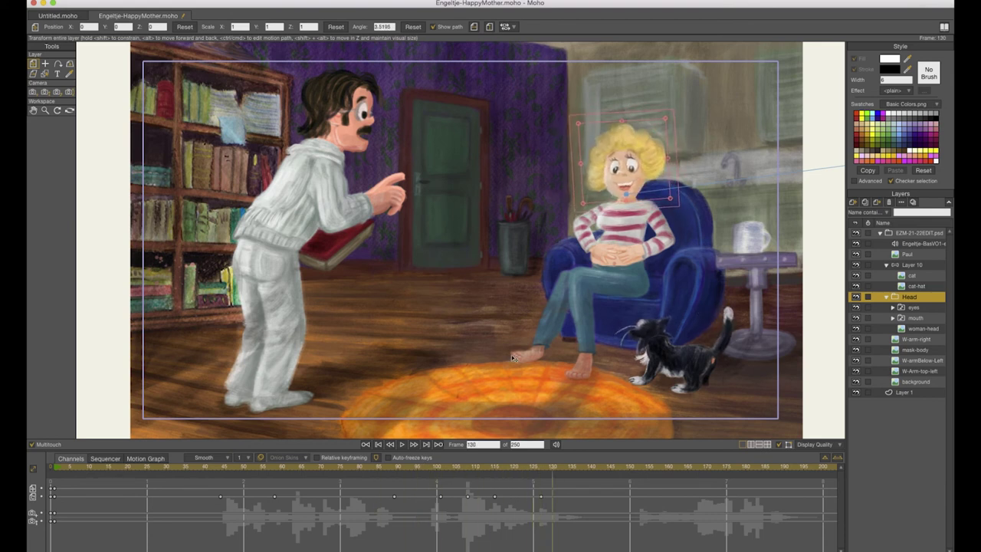
pyautogui.press('space')
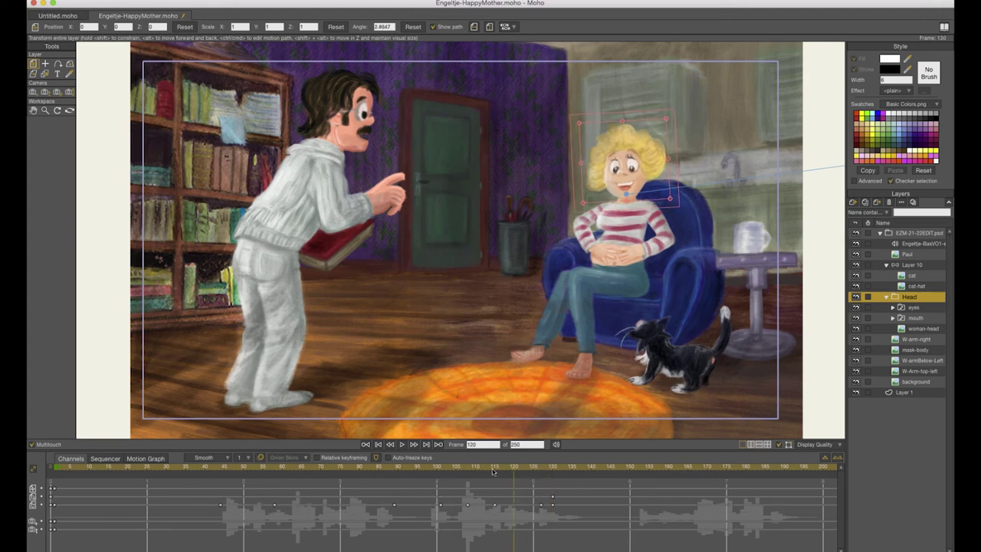
pyautogui.press('space')
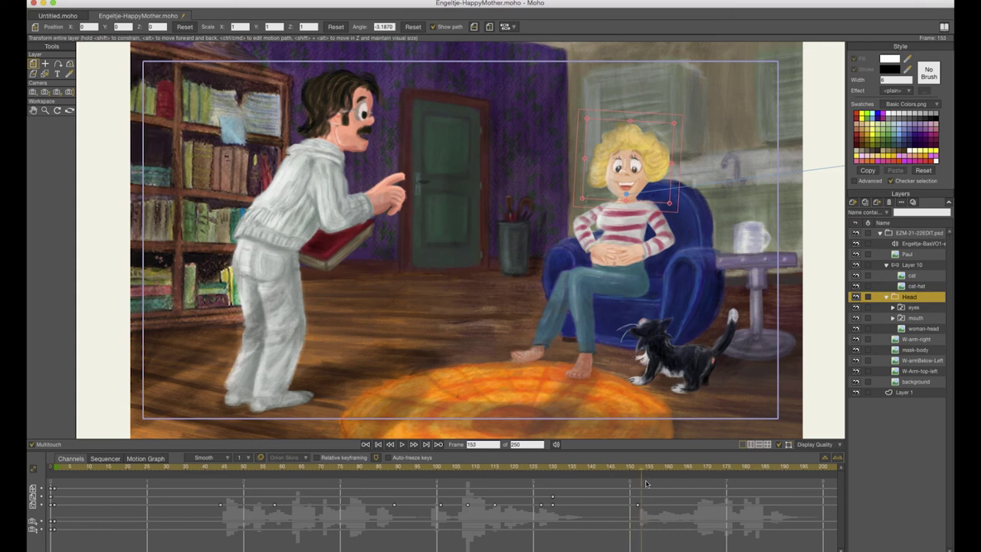
pyautogui.moveTo(584, 120); pyautogui.dragTo(574, 126)
pyautogui.moveTo(656, 481); pyautogui.dragTo(685, 478)
pyautogui.moveTo(666, 115); pyautogui.dragTo(683, 127)
pyautogui.moveTo(673, 477); pyautogui.dragTo(757, 453)
pyautogui.moveTo(597, 112); pyautogui.dragTo(571, 134)
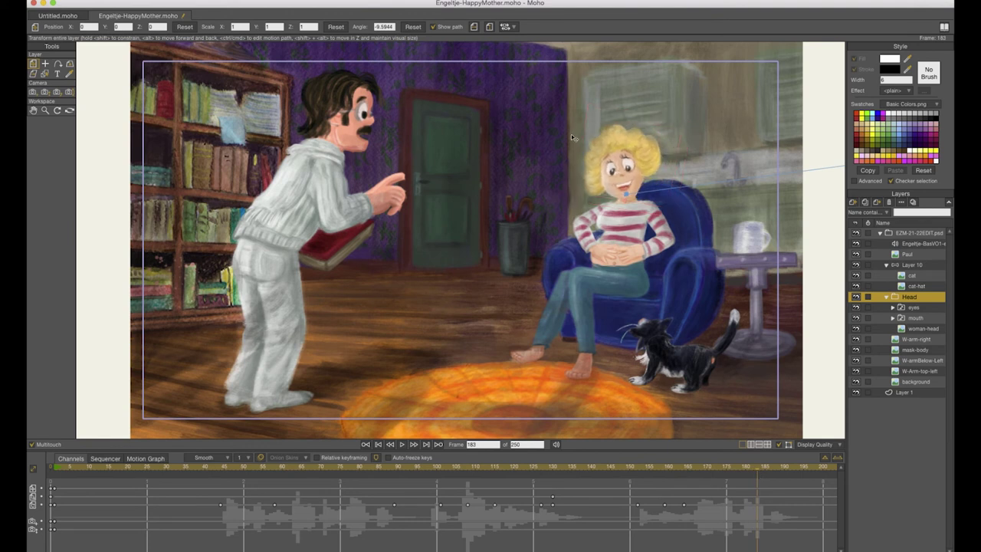
pyautogui.moveTo(760, 508); pyautogui.dragTo(775, 508)
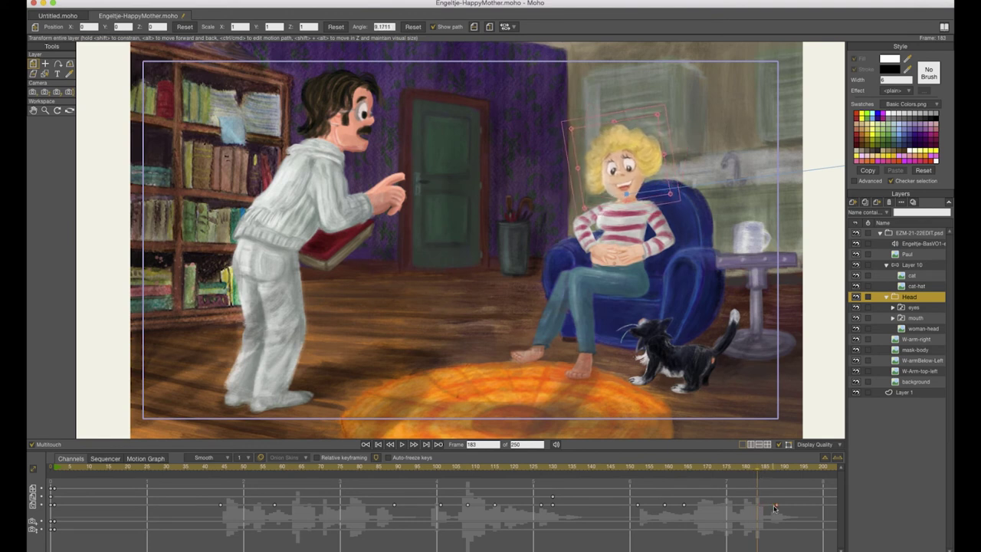
pyautogui.press('space')
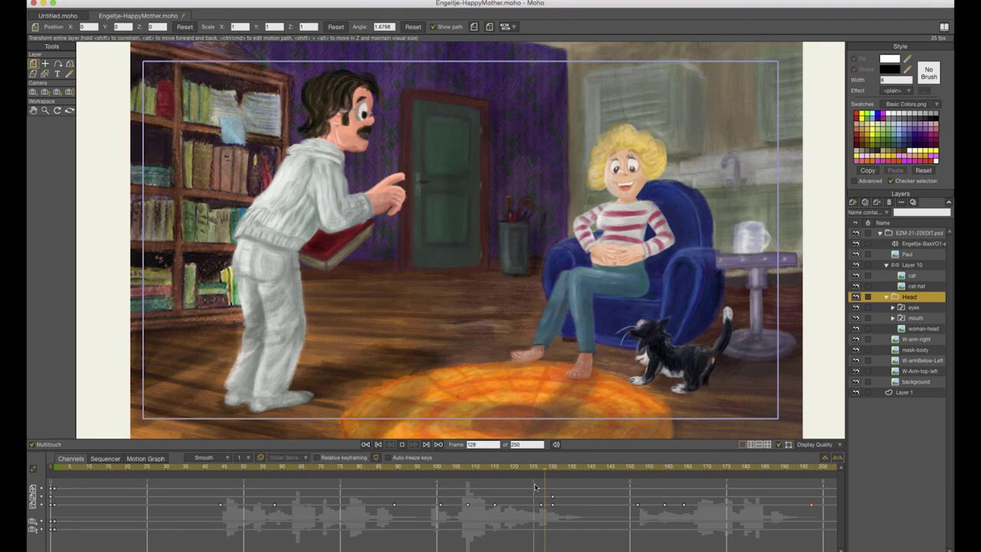
pyautogui.press('space')
# - Switch the woman's eyes layer to eyes-closed at frame 45
pyautogui.click(913, 308)
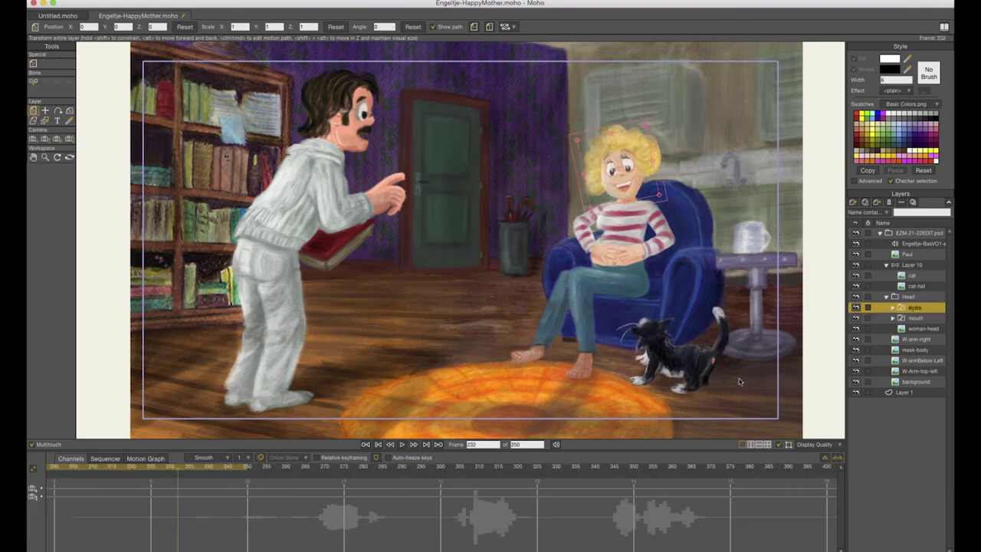
pyautogui.click(366, 445)
pyautogui.moveTo(83, 468); pyautogui.dragTo(225, 509)
pyautogui.rightClick(913, 308)
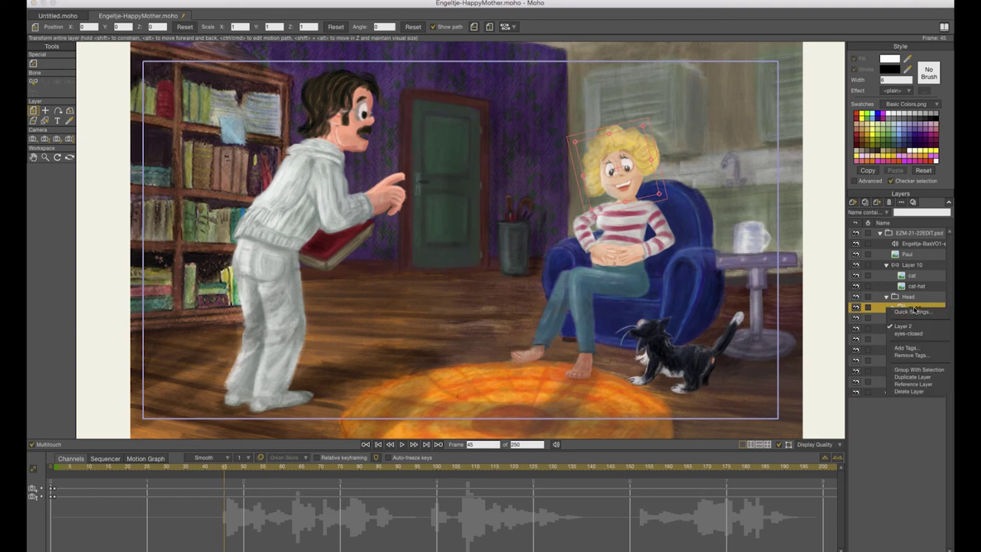
pyautogui.click(910, 334)
# - Alternate the woman's eyes between Layer 2 and eyes-closed at frames 108, 145, 147 and 166, return to Layer 2 at frame 198, and save
pyautogui.moveTo(205, 477); pyautogui.dragTo(685, 502)
pyautogui.rightClick(912, 308)
pyautogui.click(912, 325)
pyautogui.rightClick(919, 307)
pyautogui.click(919, 325)
pyautogui.press('space')
pyautogui.rightClick(889, 307)
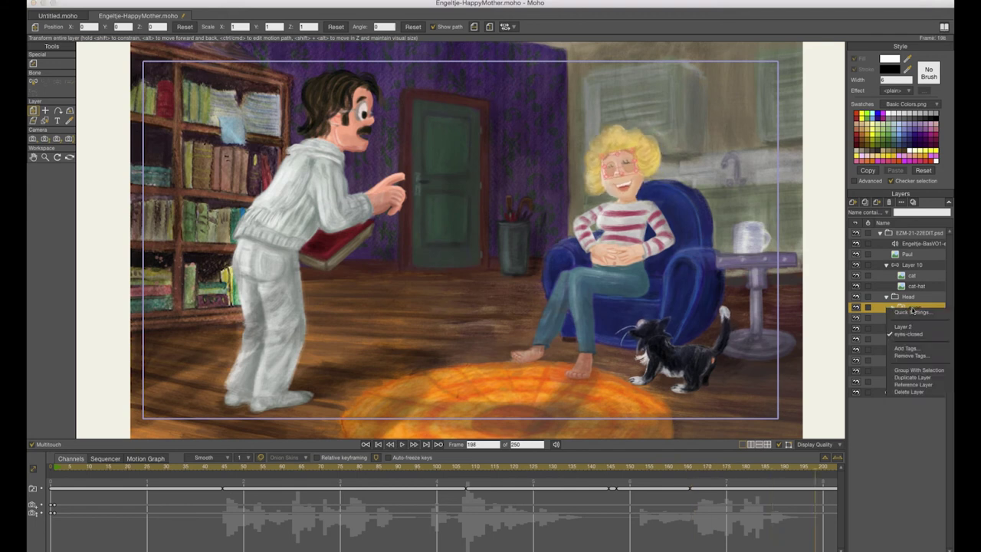
pyautogui.click(910, 328)
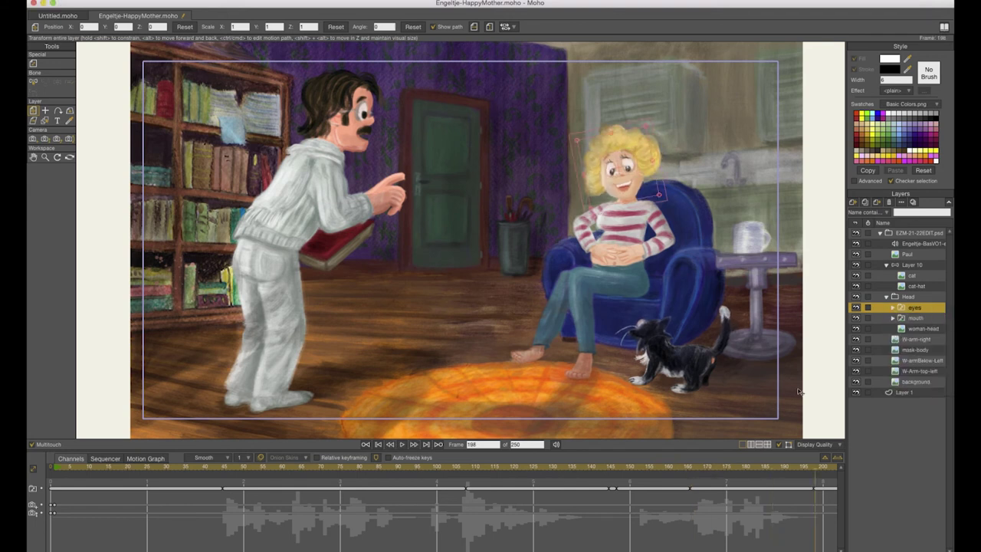
pyautogui.press('super+s')
# - Alternate the woman's mouth layer between mouth-open and mouth-closed from frame 45 to about frame 55, following the voice waveform
pyautogui.moveTo(264, 506)
pyautogui.mouseDown()
pyautogui.moveTo(468, 506)
pyautogui.moveTo(55, 508)
pyautogui.mouseUp()
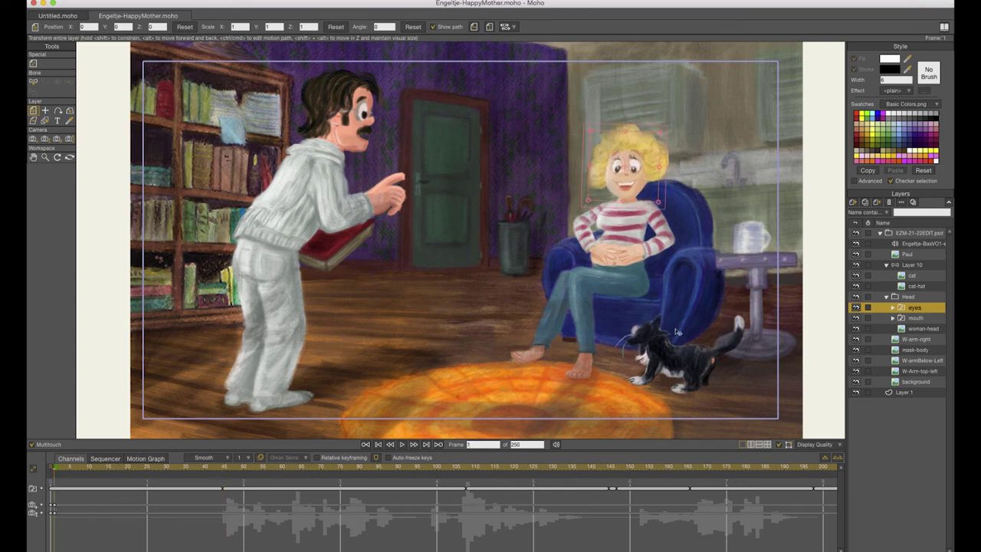
pyautogui.click(911, 319)
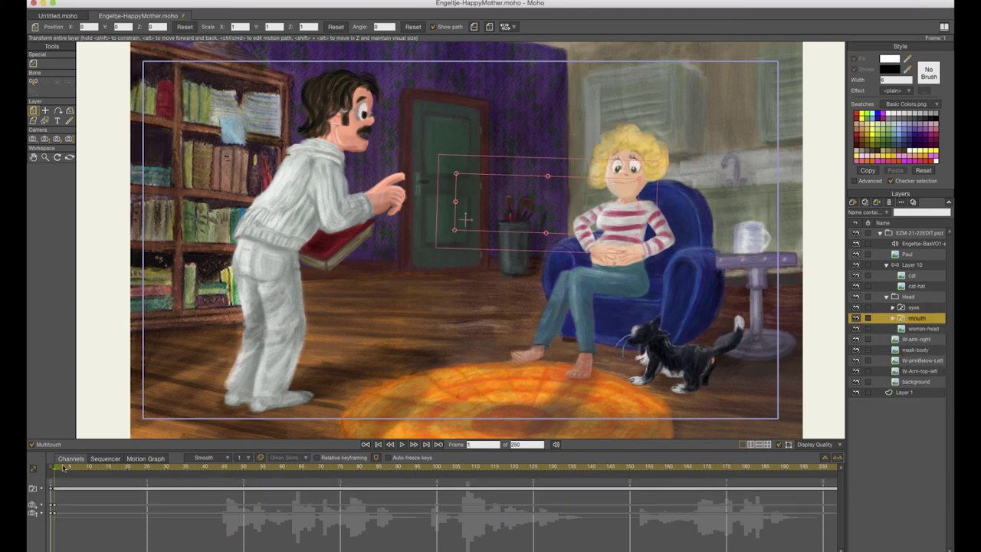
pyautogui.moveTo(61, 476); pyautogui.dragTo(222, 522)
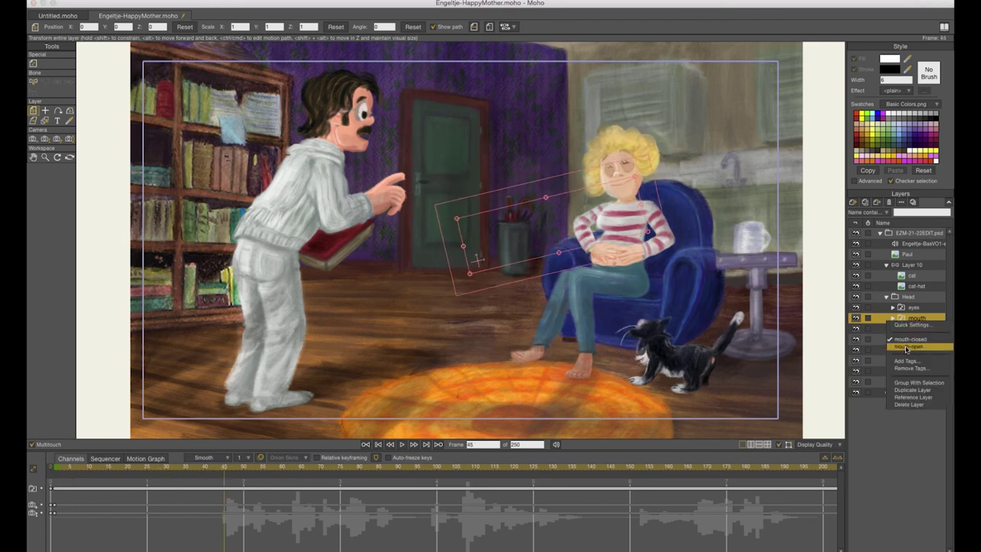
pyautogui.click(240, 473)
pyautogui.rightClick(887, 319)
pyautogui.click(905, 337)
pyautogui.moveTo(243, 471); pyautogui.dragTo(261, 483)
pyautogui.rightClick(906, 318)
pyautogui.click(909, 345)
pyautogui.rightClick(904, 320)
pyautogui.click(905, 338)
# - Switch the mouth layer to mouth-closed at frame 69 and back to mouth-open at frame 71
pyautogui.press('Right')
pyautogui.press('Right')
pyautogui.press('Right')
pyautogui.press('Right')
pyautogui.press('Right')
pyautogui.press('Right')
pyautogui.press('Right')
pyautogui.press('Right')
pyautogui.rightClick(918, 320)
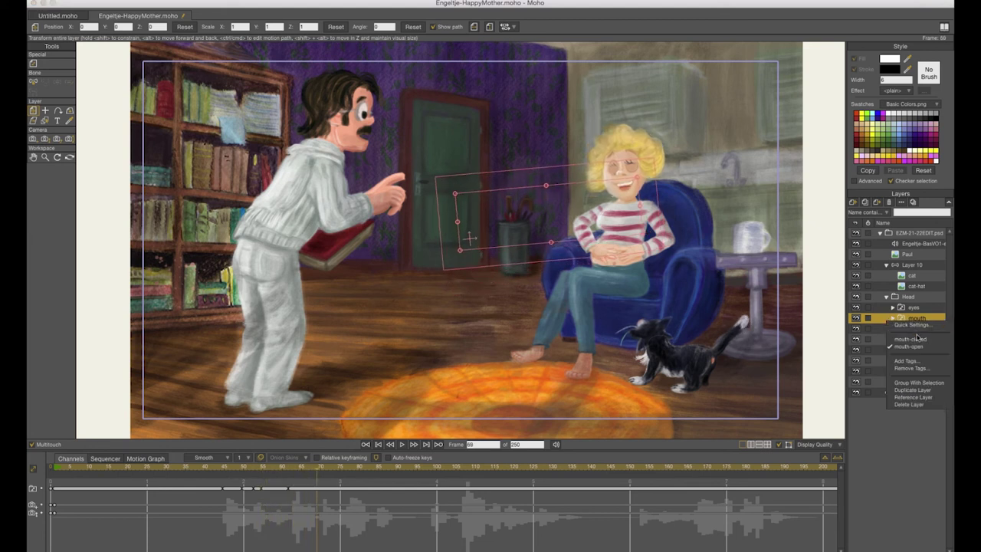
pyautogui.click(910, 338)
pyautogui.press('Right')
pyautogui.press('Right')
pyautogui.rightClick(913, 320)
pyautogui.click(910, 345)
# - Alternate the mouth between mouth-closed and mouth-open at frames 75, 77, 82 and 85
pyautogui.press('Right')
pyautogui.press('Right')
pyautogui.press('Right')
pyautogui.press('Right')
pyautogui.press('Right')
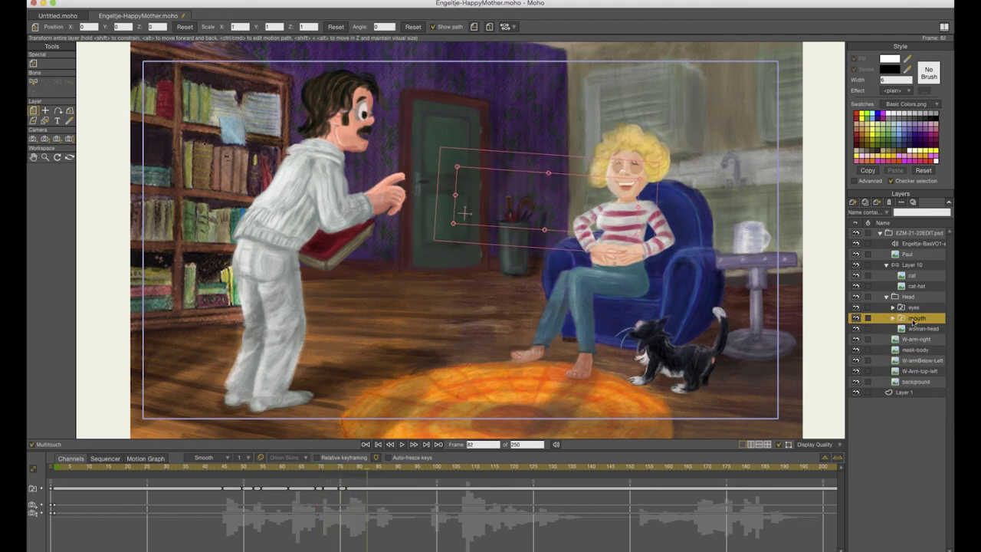
pyautogui.rightClick(918, 320)
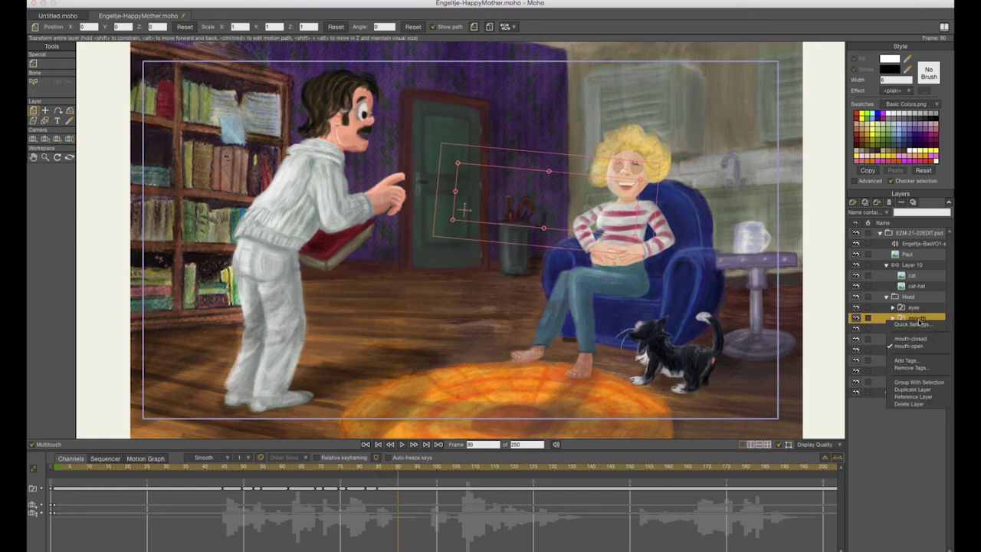
pyautogui.click(916, 346)
# - Close the mouth at frame 90 and alternate it open and closed with the voice waveform before frame 109
pyautogui.press('Right')
pyautogui.press('Right')
pyautogui.press('Right')
pyautogui.rightClick(917, 319)
pyautogui.click(913, 338)
pyautogui.press('Right')
pyautogui.press('Right')
pyautogui.press('Right')
pyautogui.press('Right')
pyautogui.press('Right')
pyautogui.press('Right')
pyautogui.rightClick(914, 338)
pyautogui.click(915, 344)
# - Switch the mouth to mouth-closed at frame 109 and to mouth-open at frame 112
pyautogui.rightClick(916, 344)
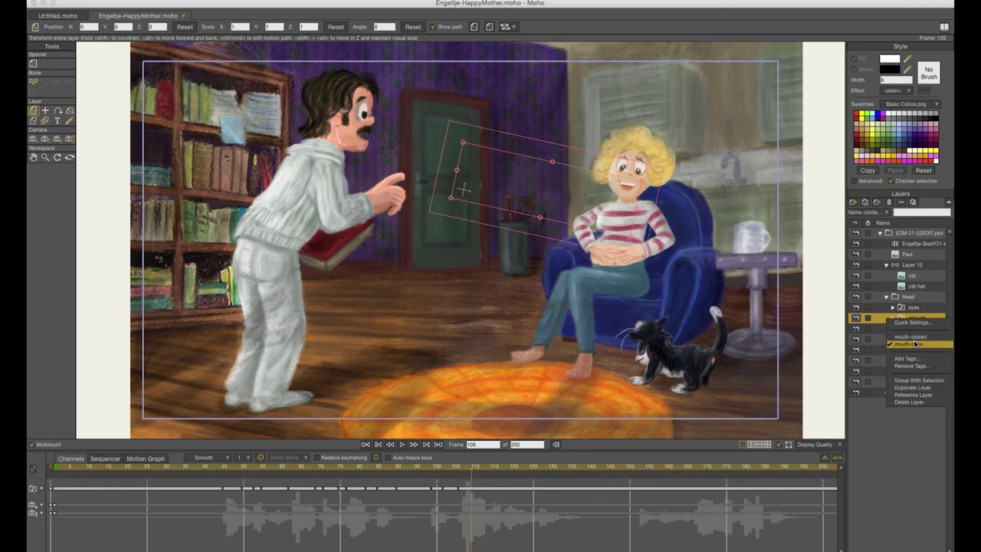
pyautogui.click(914, 339)
pyautogui.rightClick(917, 319)
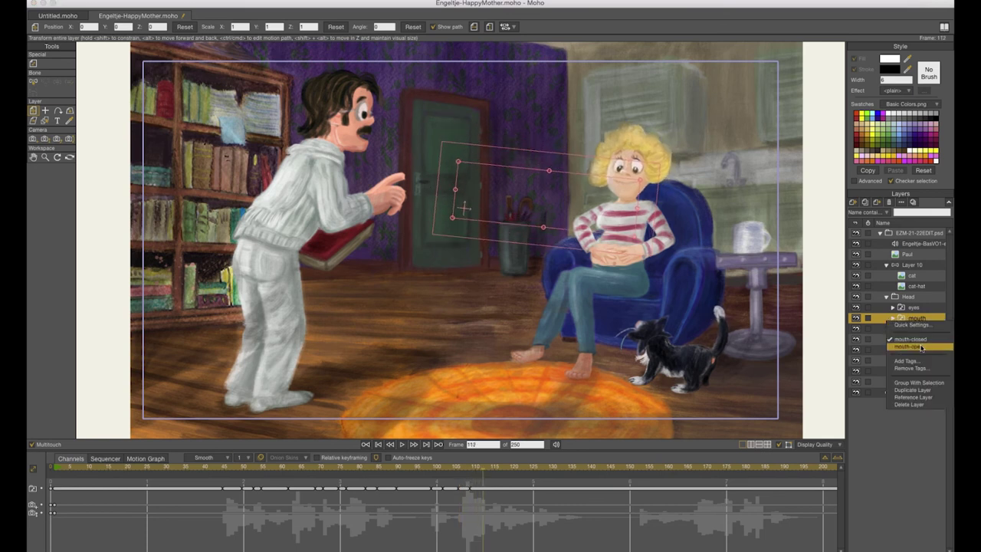
pyautogui.click(922, 348)
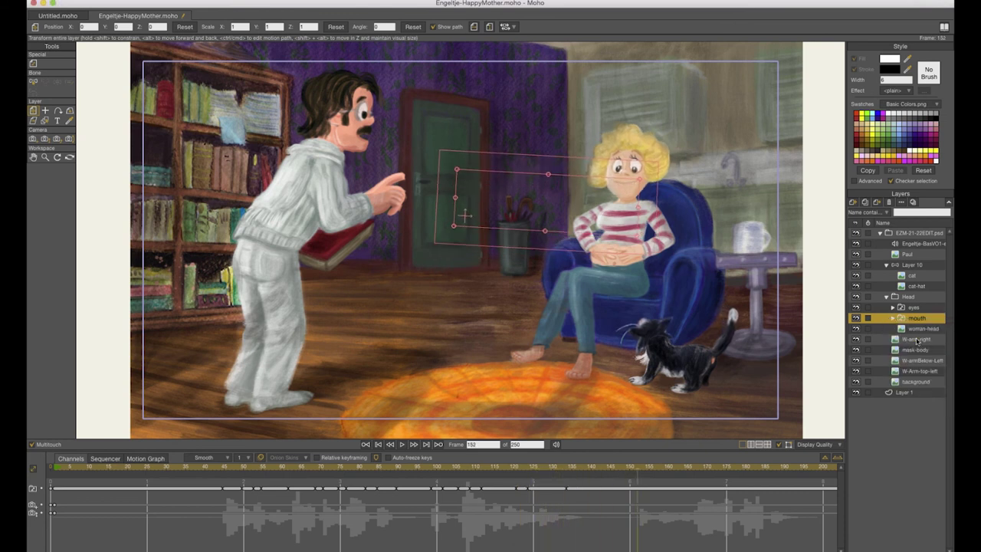
# - Continue the lip-sync on the second phrase with mouth-open at frame 158, mouth-closed at frame 174, and mouth-open shortly after
pyautogui.press('Left')
pyautogui.rightClick(908, 319)
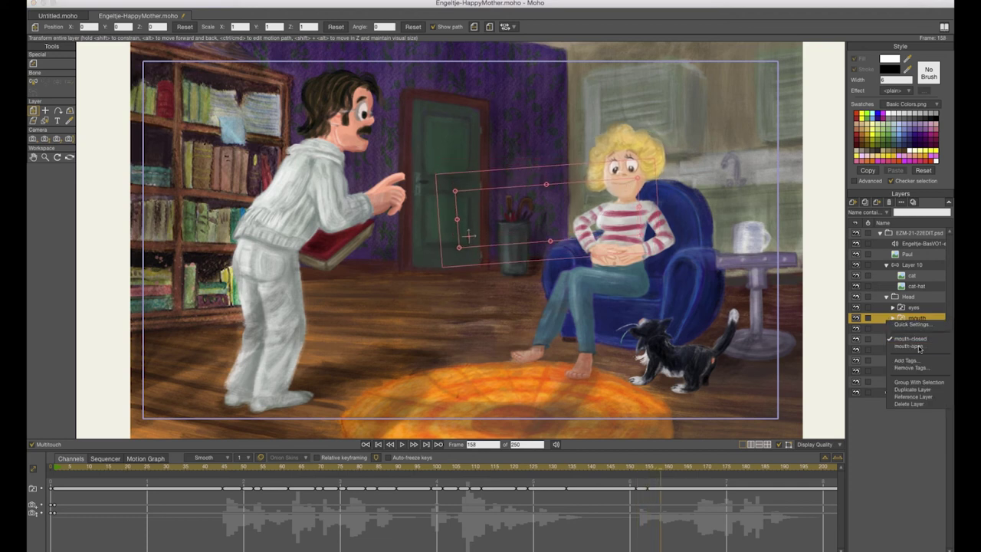
pyautogui.click(919, 347)
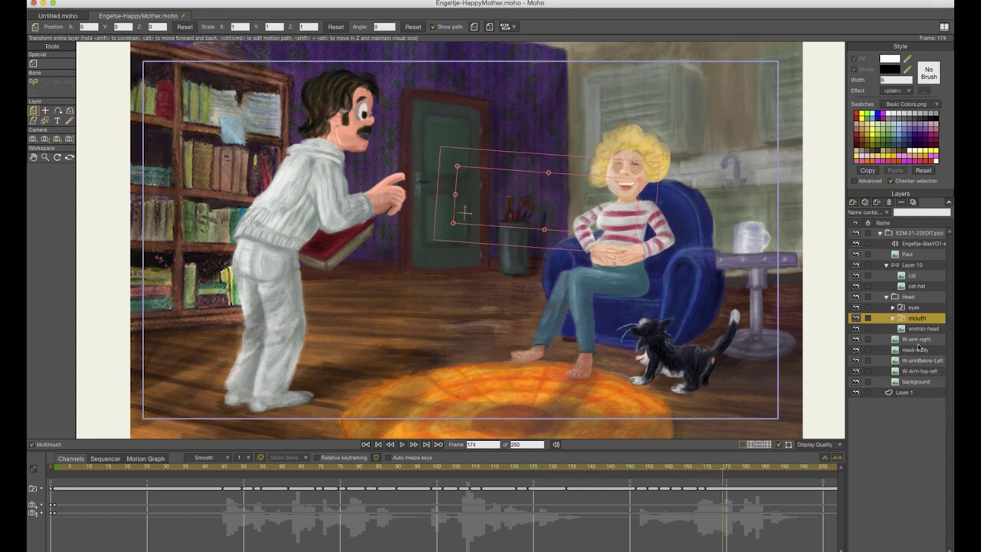
pyautogui.rightClick(918, 321)
pyautogui.click(919, 339)
pyautogui.press('Right')
pyautogui.press('Right')
pyautogui.rightClick(918, 321)
pyautogui.click(919, 345)
# - Alternate the mouth closed and open through the rest of the phrase, ending with mouth-closed at frame 193
pyautogui.press('Right')
pyautogui.press('Right')
pyautogui.press('Right')
pyautogui.rightClick(918, 320)
pyautogui.click(920, 338)
pyautogui.press('Right')
pyautogui.press('Right')
pyautogui.rightClick(917, 320)
pyautogui.click(919, 345)
pyautogui.press('Right')
pyautogui.press('Right')
pyautogui.press('Right')
pyautogui.rightClick(918, 319)
pyautogui.click(919, 338)
# - Play back the scene from just before the dialogue to check the woman's mouth movements
pyautogui.click(201, 469)
pyautogui.press('space')
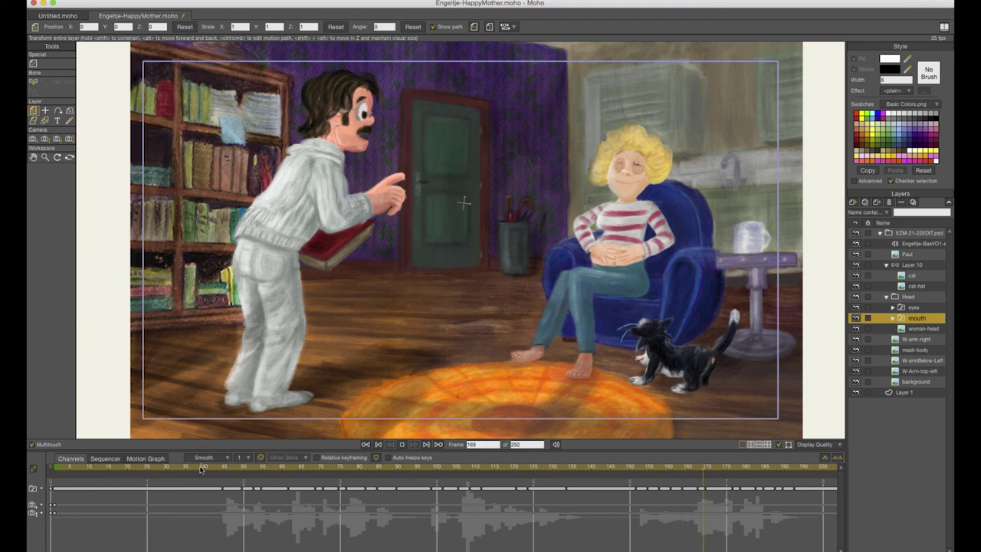
pyautogui.press('space')
# - Select the W-arm-right layer and add a starting transform key for it at frame 8
pyautogui.hscroll(-10, 335, 469)
pyautogui.moveTo(335, 470); pyautogui.dragTo(797, 542)
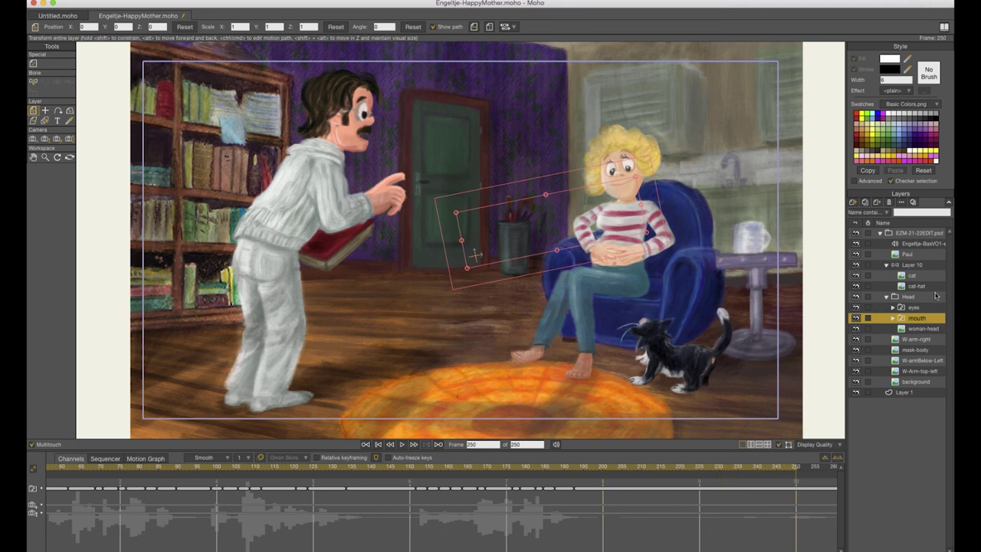
pyautogui.click(914, 339)
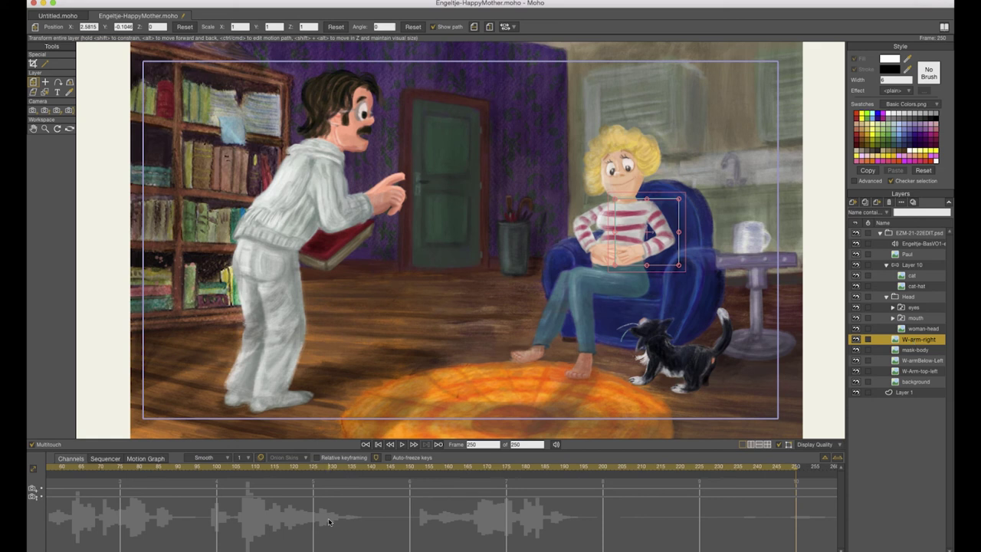
pyautogui.hscroll(-6, 329, 523)
pyautogui.moveTo(59, 471); pyautogui.dragTo(82, 489)
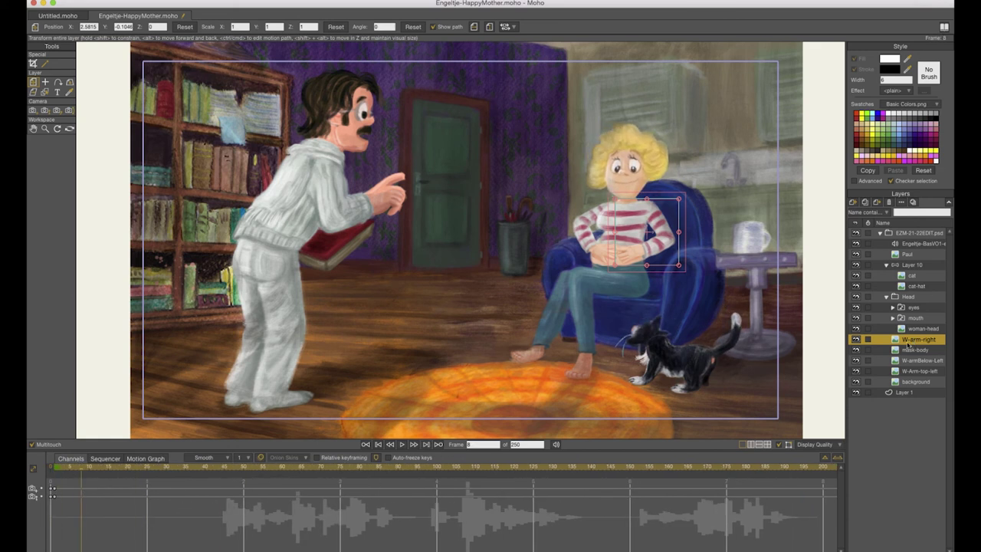
pyautogui.click(46, 82)
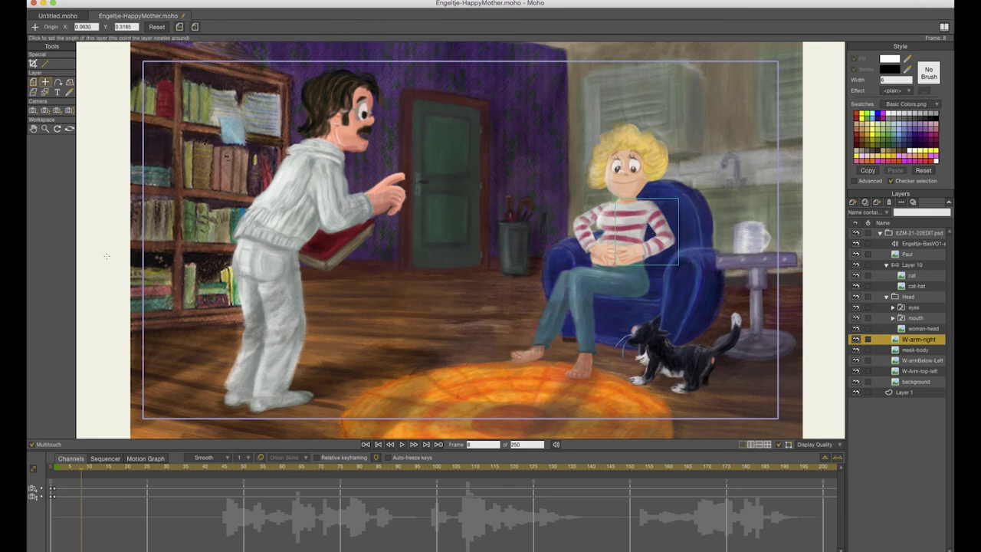
pyautogui.click(34, 83)
pyautogui.click(682, 267)
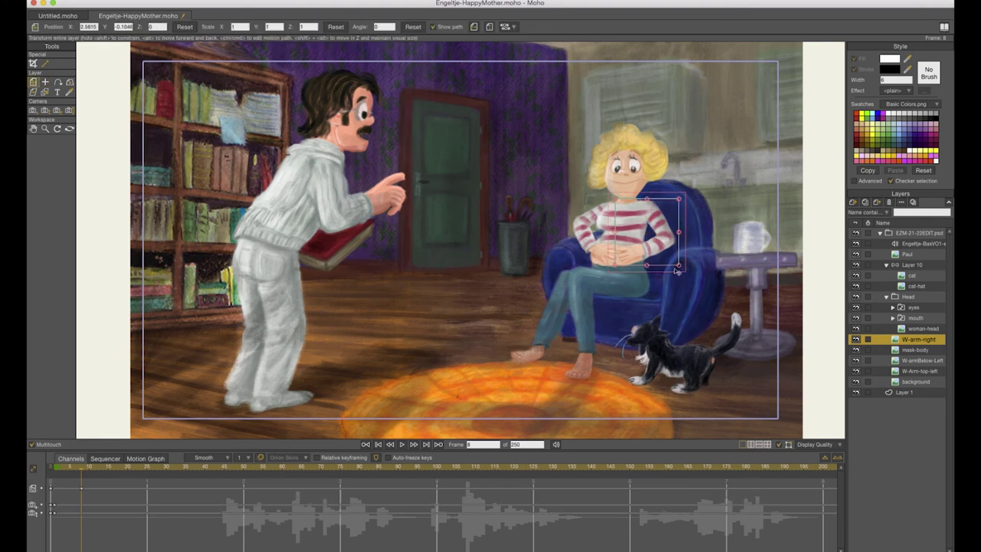
# - Rotate the woman's right arm slightly back and forth with keys at frames 32, 55, 88 and 119
pyautogui.moveTo(81, 471); pyautogui.dragTo(174, 471)
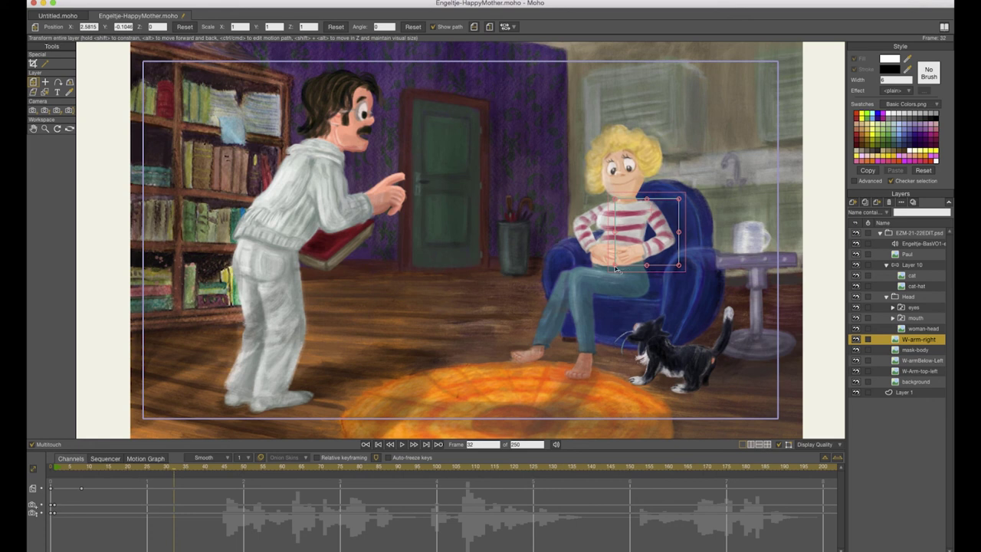
pyautogui.moveTo(614, 270); pyautogui.dragTo(608, 265)
pyautogui.moveTo(158, 471); pyautogui.dragTo(262, 471)
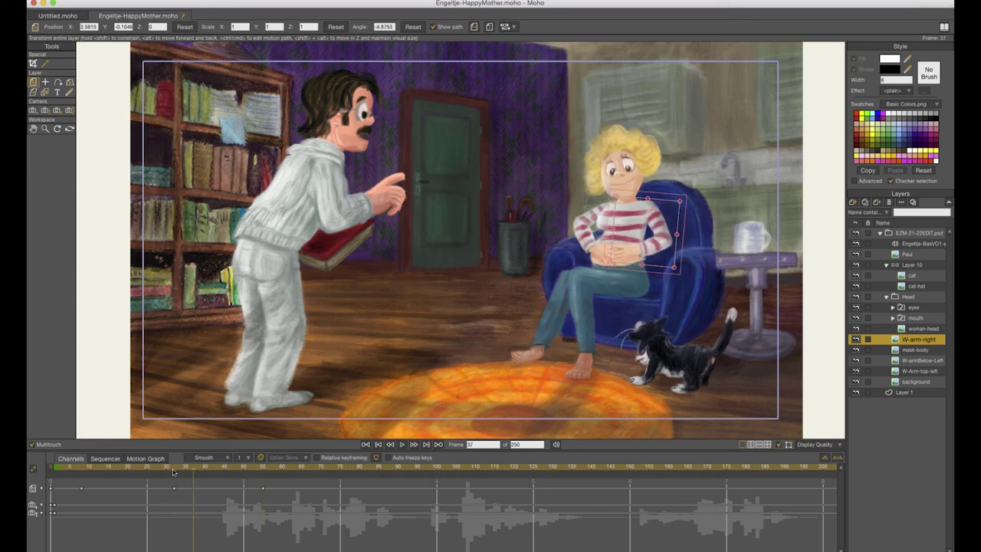
pyautogui.moveTo(614, 268); pyautogui.dragTo(619, 271)
pyautogui.moveTo(368, 473); pyautogui.dragTo(504, 513)
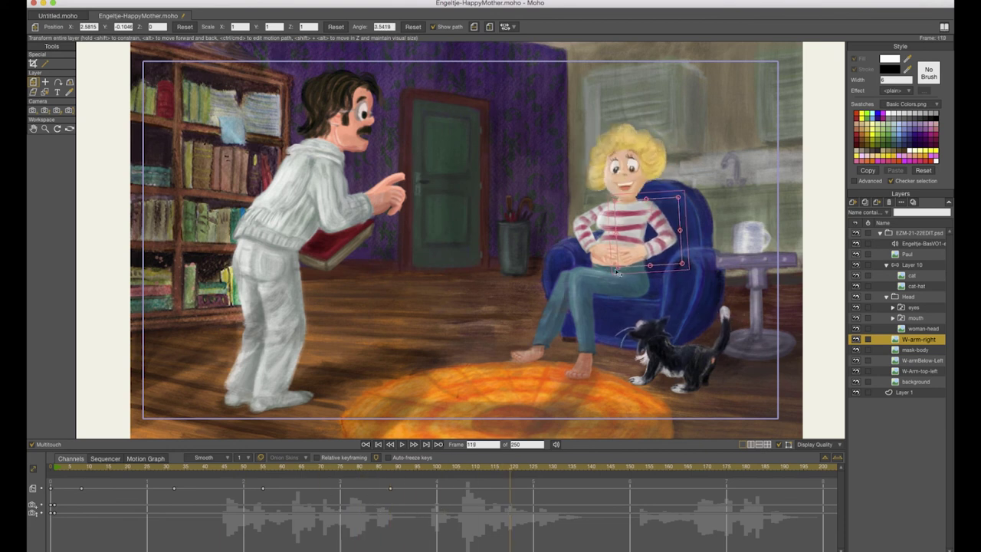
pyautogui.moveTo(616, 271); pyautogui.dragTo(597, 280)
# - Rotate the right arm back at frame 172 and paste a copied arm key at frame 189
pyautogui.moveTo(483, 469); pyautogui.dragTo(712, 476)
pyautogui.moveTo(616, 272); pyautogui.dragTo(624, 275)
pyautogui.moveTo(683, 468); pyautogui.dragTo(782, 476)
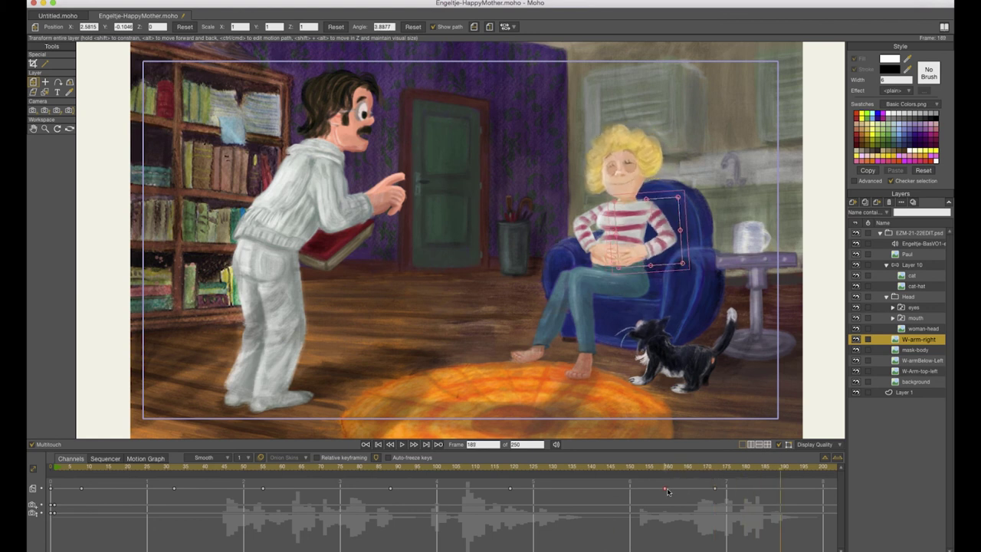
pyautogui.press('super+v')
pyautogui.moveTo(643, 468); pyautogui.dragTo(452, 415)
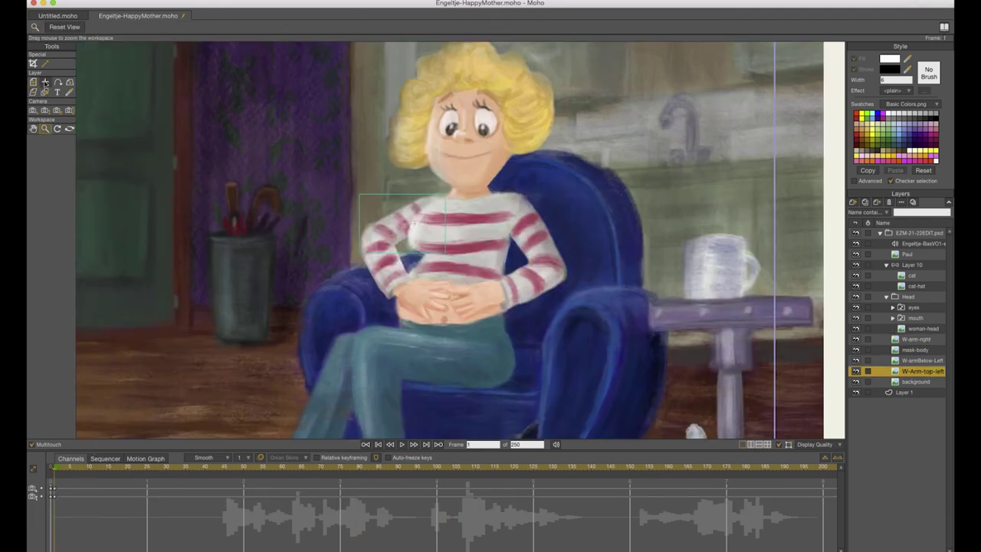
# - Check the left arm layers' origins, then key W-armBelow-Left and W-Arm-top-left at frame 1
pyautogui.click(46, 82)
pyautogui.click(879, 361)
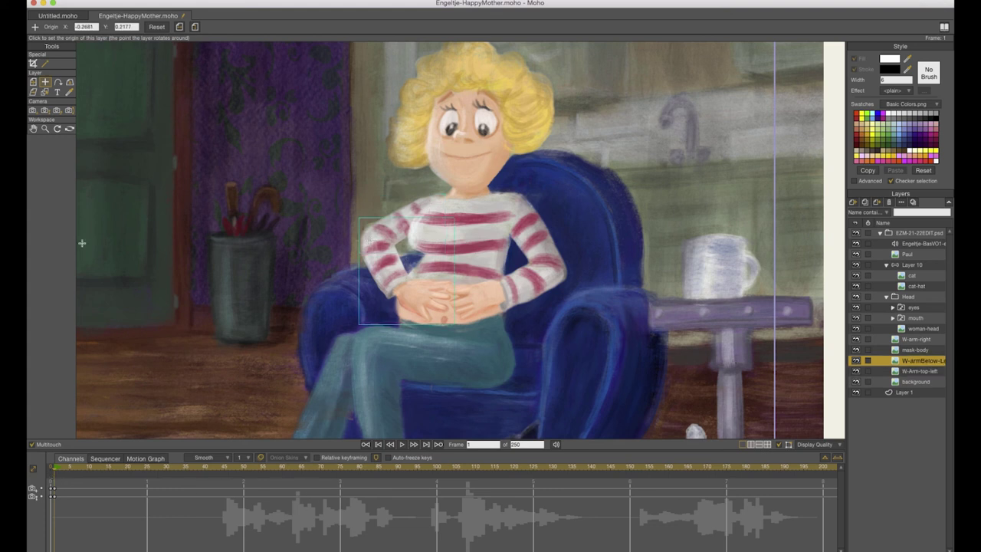
pyautogui.press('m')
pyautogui.click(358, 327)
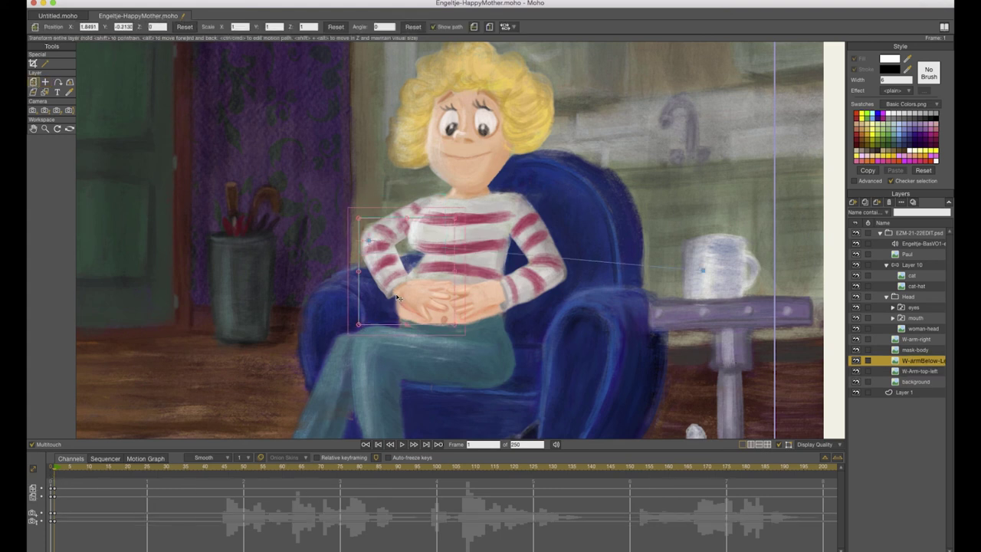
pyautogui.click(923, 372)
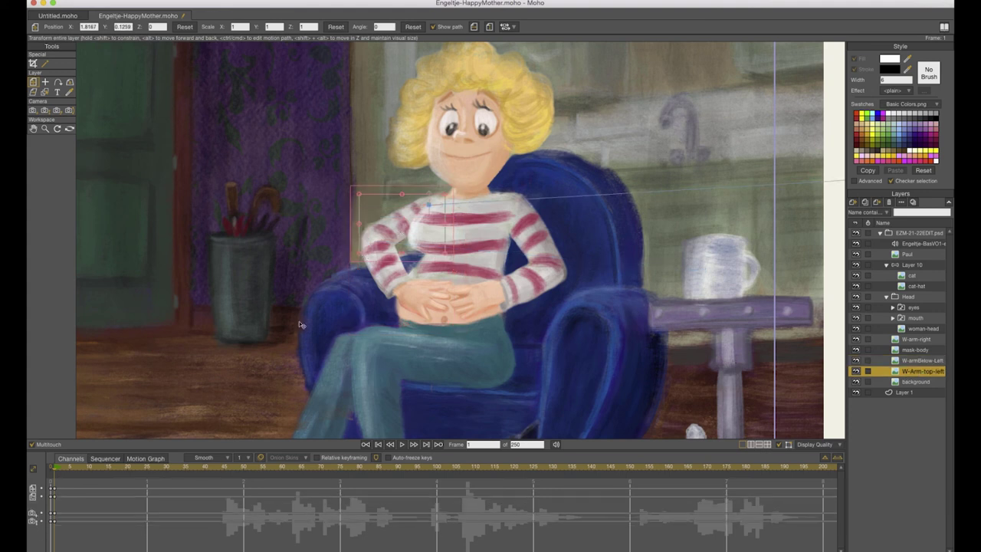
# - Rotate W-Arm-top-left inward at frame 25, then fit W-armBelow-Left to the moved elbow and play back the motion
pyautogui.moveTo(55, 472); pyautogui.dragTo(147, 483)
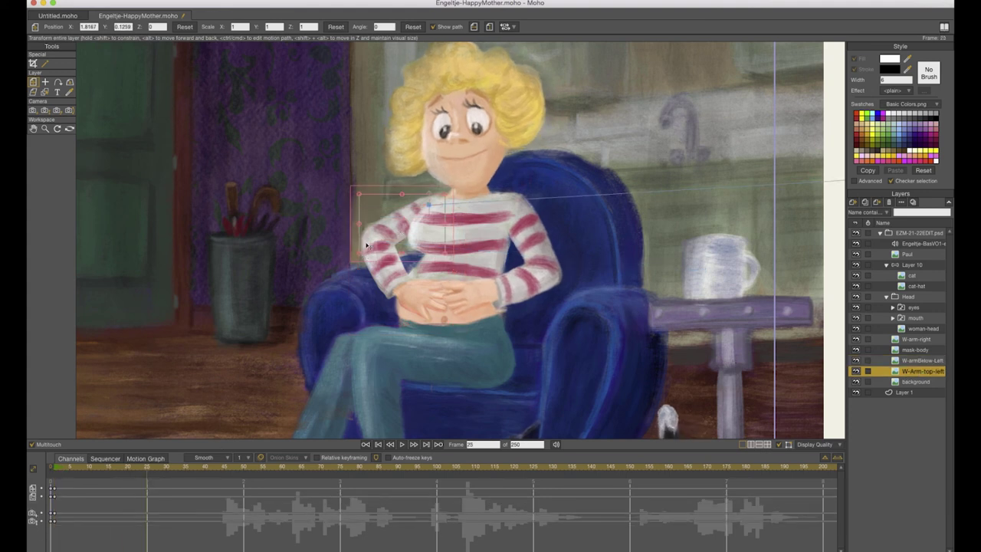
pyautogui.moveTo(358, 258); pyautogui.dragTo(391, 276)
pyautogui.click(913, 363)
pyautogui.click(82, 470)
pyautogui.press('space')
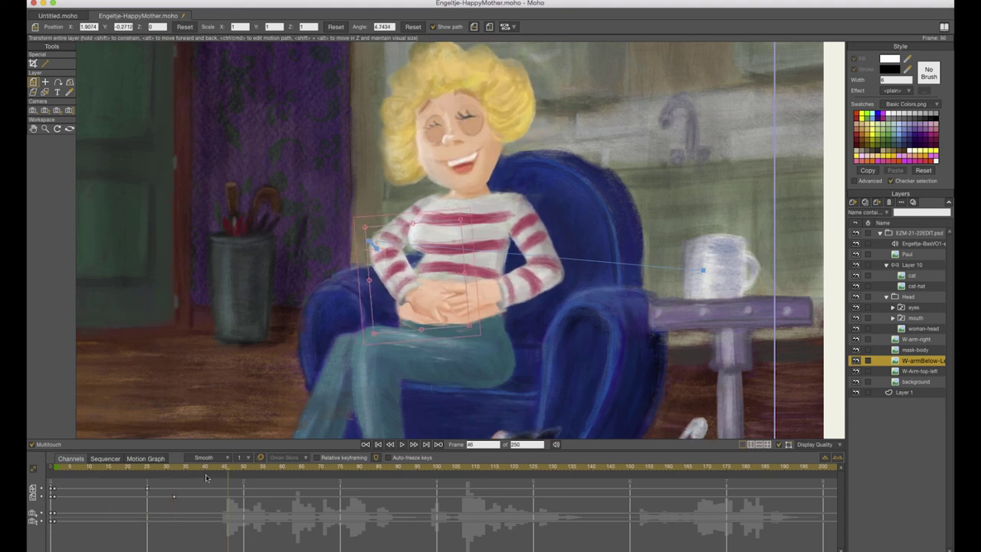
# - Rotate the lower left arm back and forth with keys at frames 50, 76, 114 and 137
pyautogui.moveTo(230, 472); pyautogui.dragTo(489, 486)
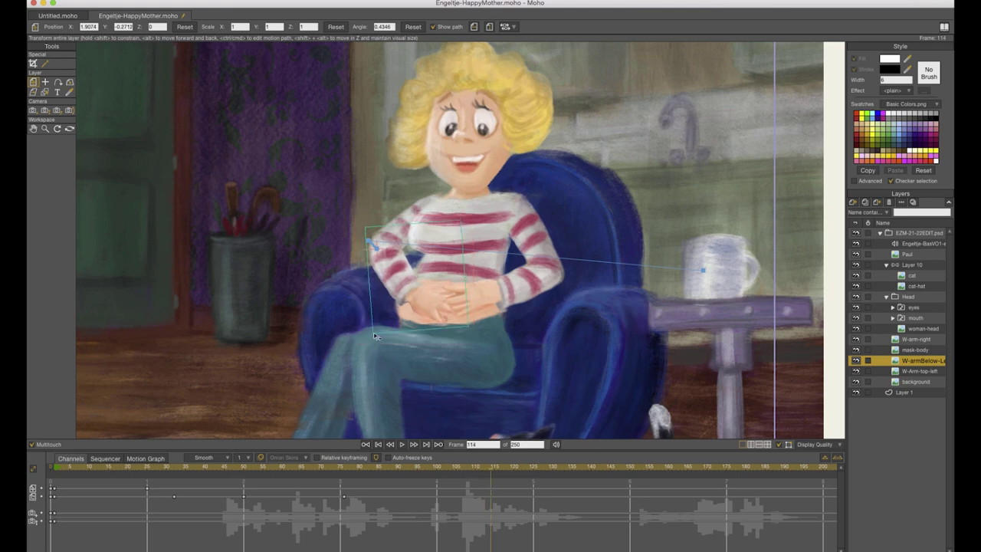
pyautogui.click(418, 465)
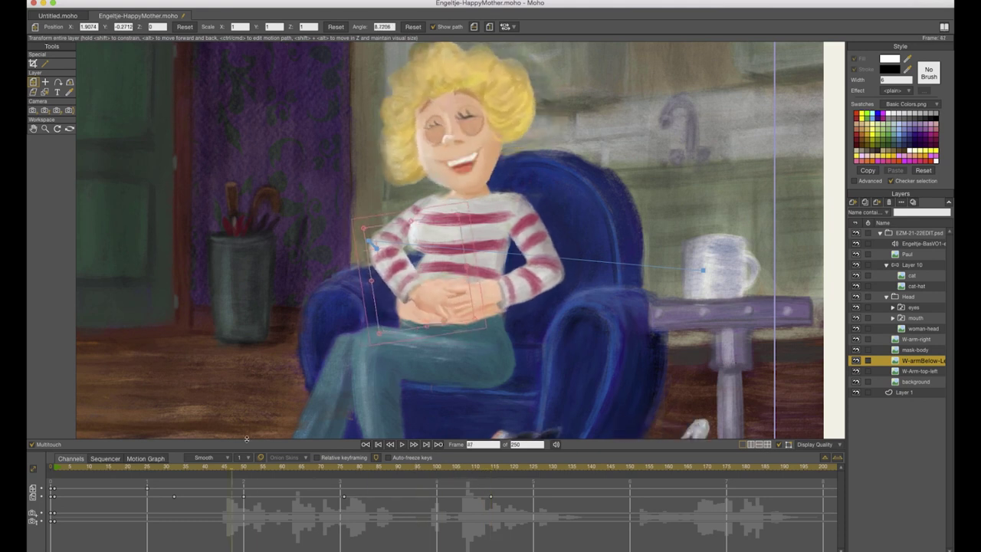
pyautogui.moveTo(400, 347); pyautogui.dragTo(366, 337)
pyautogui.moveTo(526, 467); pyautogui.dragTo(579, 491)
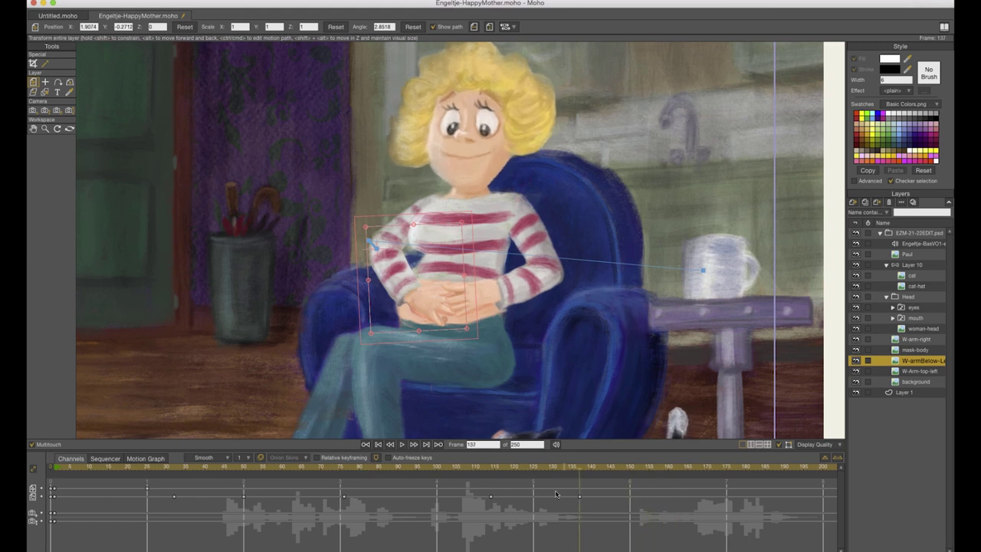
# - Swing W-Arm-top-left back outward at frame 155 and reposition W-armBelow-Left to match the elbow
pyautogui.click(940, 373)
pyautogui.moveTo(573, 473); pyautogui.dragTo(651, 491)
pyautogui.moveTo(373, 276); pyautogui.dragTo(358, 257)
pyautogui.click(923, 361)
pyautogui.moveTo(398, 284); pyautogui.dragTo(393, 277)
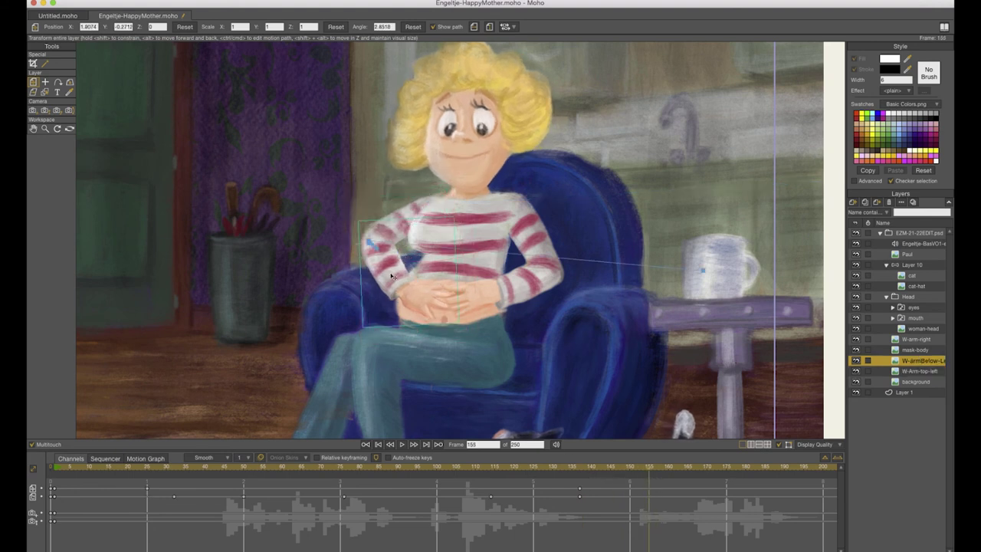
pyautogui.moveTo(461, 328); pyautogui.dragTo(462, 326)
# - Rotate the lower left arm at frame 164 and paste the left arm's frame 137 keys at frame 181
pyautogui.moveTo(608, 469); pyautogui.dragTo(684, 489)
pyautogui.moveTo(364, 335)
pyautogui.mouseDown()
pyautogui.moveTo(378, 328)
pyautogui.moveTo(375, 340)
pyautogui.mouseUp()
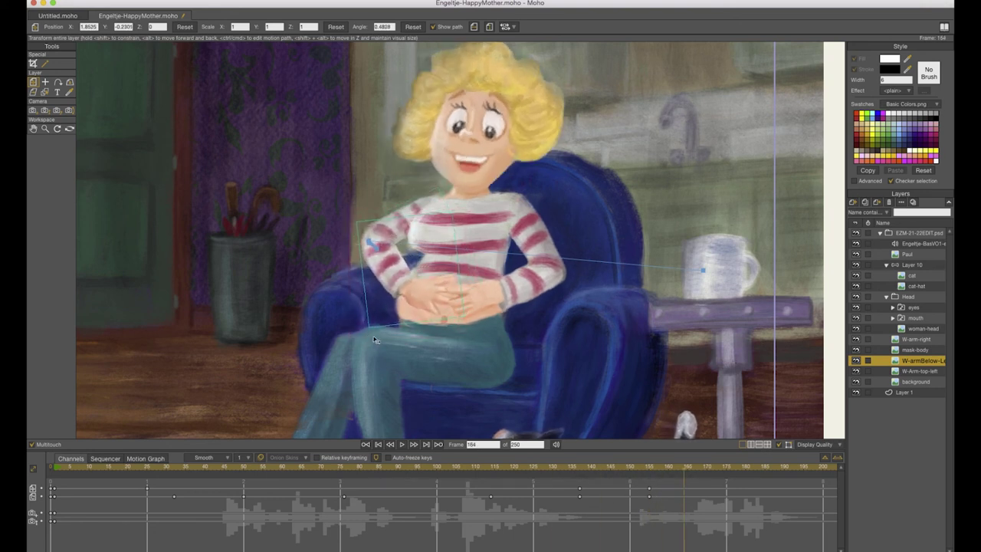
pyautogui.moveTo(684, 473); pyautogui.dragTo(749, 484)
pyautogui.moveTo(376, 342); pyautogui.dragTo(365, 344)
pyautogui.click(916, 371)
pyautogui.press('super+c')
pyautogui.press('super+v')
# - Continue rotating the lower left arm with keys at frames 198, 222 and 258, and play back the arm motion
pyautogui.moveTo(586, 470); pyautogui.dragTo(815, 488)
pyautogui.click(918, 361)
pyautogui.moveTo(465, 328); pyautogui.dragTo(464, 337)
pyautogui.moveTo(651, 474); pyautogui.dragTo(769, 483)
pyautogui.click(910, 341)
pyautogui.moveTo(441, 327)
pyautogui.mouseDown()
pyautogui.moveTo(450, 334)
pyautogui.moveTo(424, 335)
pyautogui.mouseUp()
pyautogui.press('space')
pyautogui.press('space')
pyautogui.click(421, 336)
pyautogui.moveTo(401, 470); pyautogui.dragTo(644, 499)
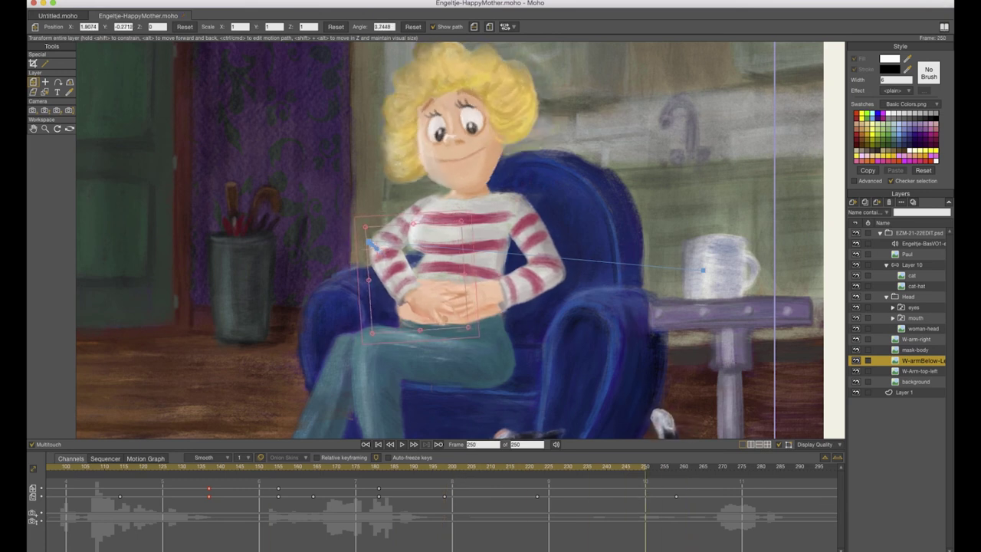
# - Zoom the workspace out around the whole camera frame and play the scene from the start
pyautogui.click(45, 129)
pyautogui.moveTo(462, 230); pyautogui.dragTo(345, 230)
pyautogui.click(365, 445)
pyautogui.click(33, 110)
pyautogui.click(46, 111)
pyautogui.click(52, 474)
pyautogui.press('space')
# - Zoom the camera in at frame 254 and track it towards the woman in the armchair
pyautogui.moveTo(69, 465); pyautogui.dragTo(759, 549)
pyautogui.click(33, 111)
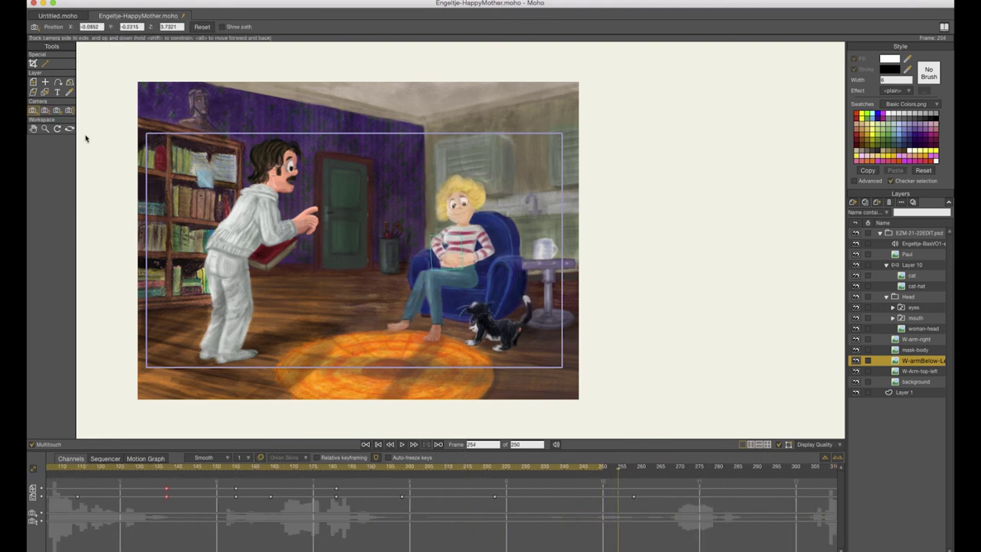
pyautogui.click(45, 111)
pyautogui.moveTo(305, 201); pyautogui.dragTo(427, 216)
pyautogui.click(35, 111)
pyautogui.moveTo(362, 219); pyautogui.dragTo(203, 218)
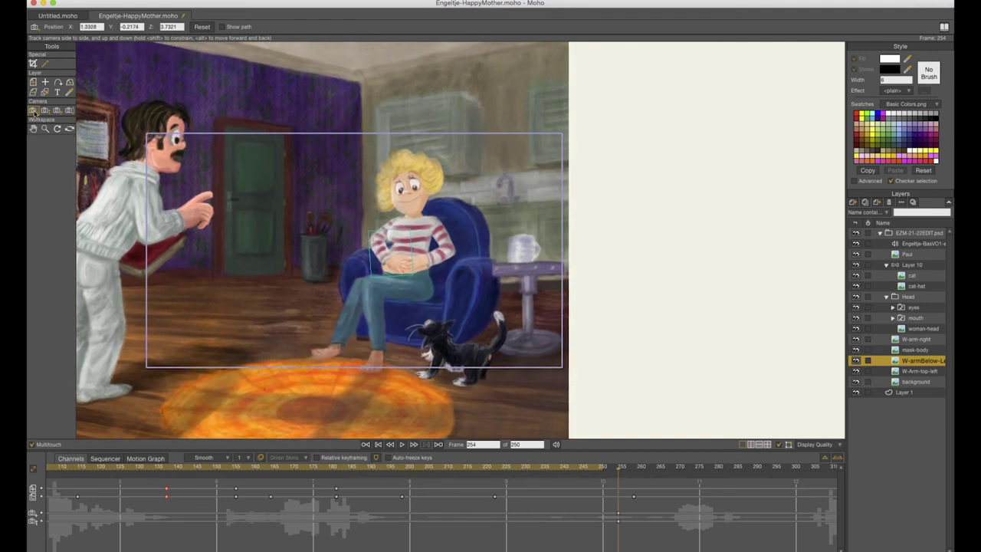
# - Tighten the frame 254 camera shot to a field of view of about 43 degrees, re-center the woman, and play the camera move
pyautogui.click(46, 112)
pyautogui.moveTo(174, 163); pyautogui.dragTo(207, 163)
pyautogui.click(35, 112)
pyautogui.moveTo(136, 139); pyautogui.dragTo(215, 206)
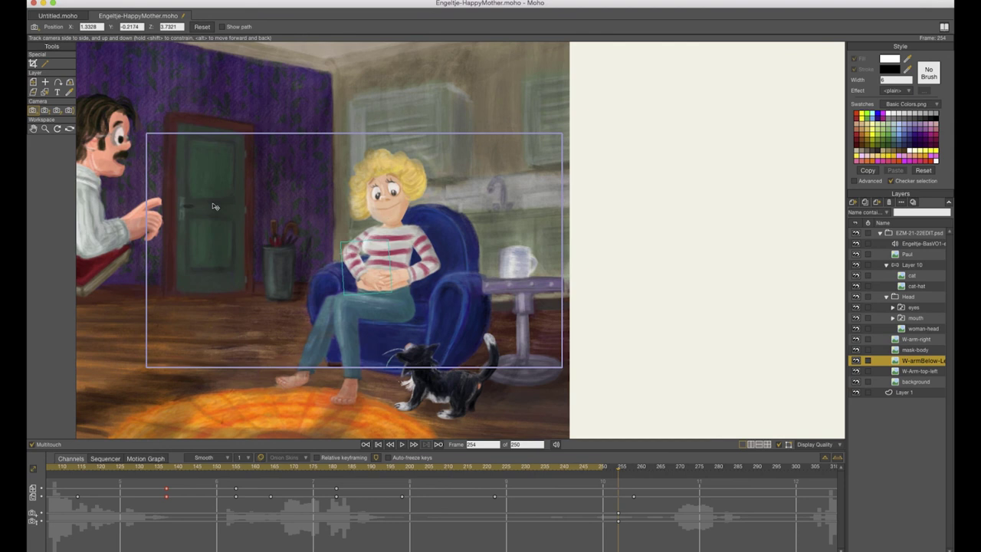
pyautogui.click(44, 109)
pyautogui.moveTo(253, 182); pyautogui.dragTo(304, 181)
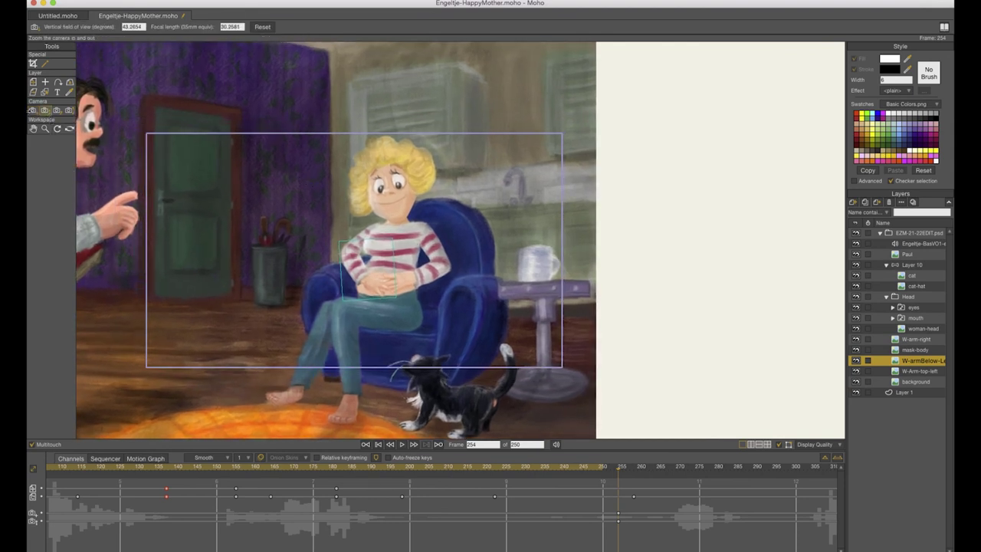
pyautogui.click(33, 111)
pyautogui.moveTo(243, 201); pyautogui.dragTo(231, 221)
pyautogui.press('space')
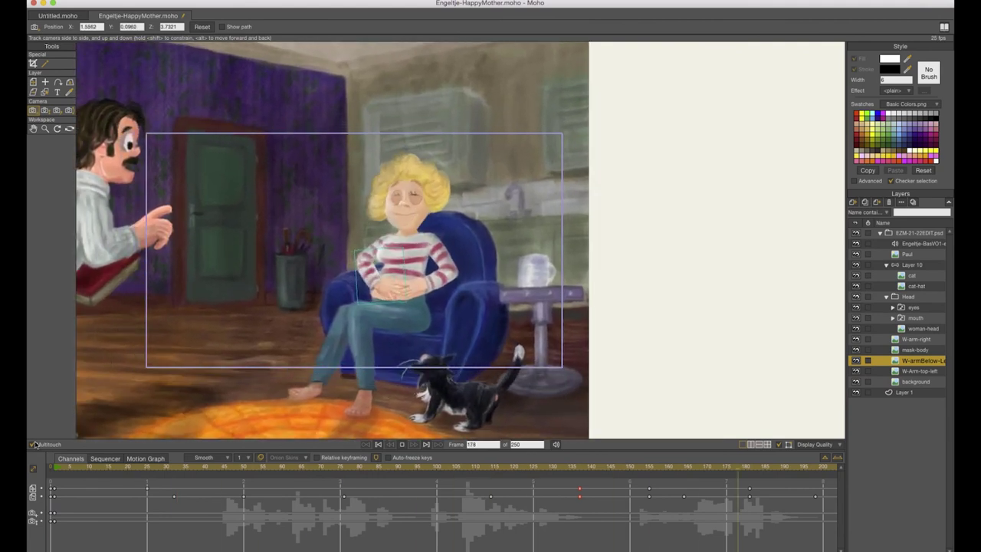
pyautogui.press('space')
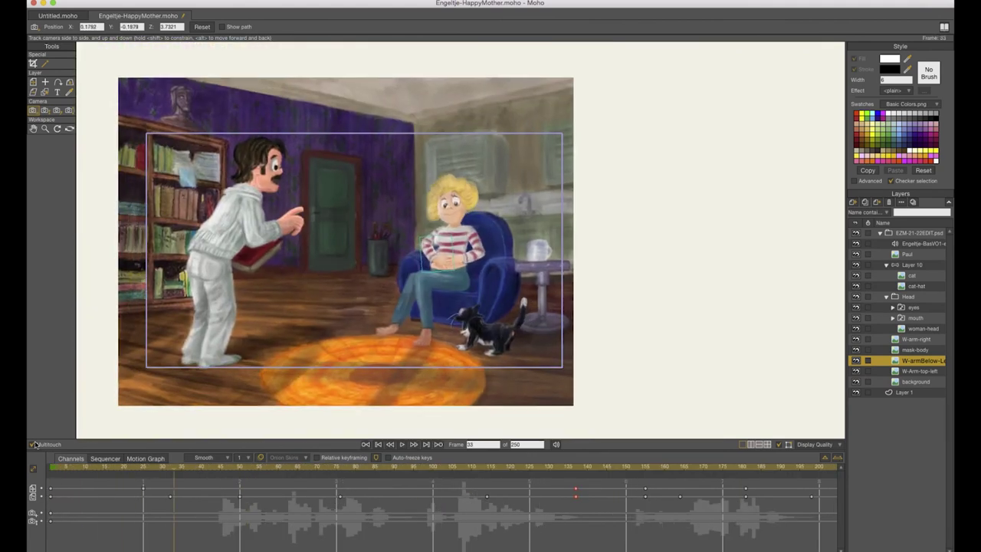